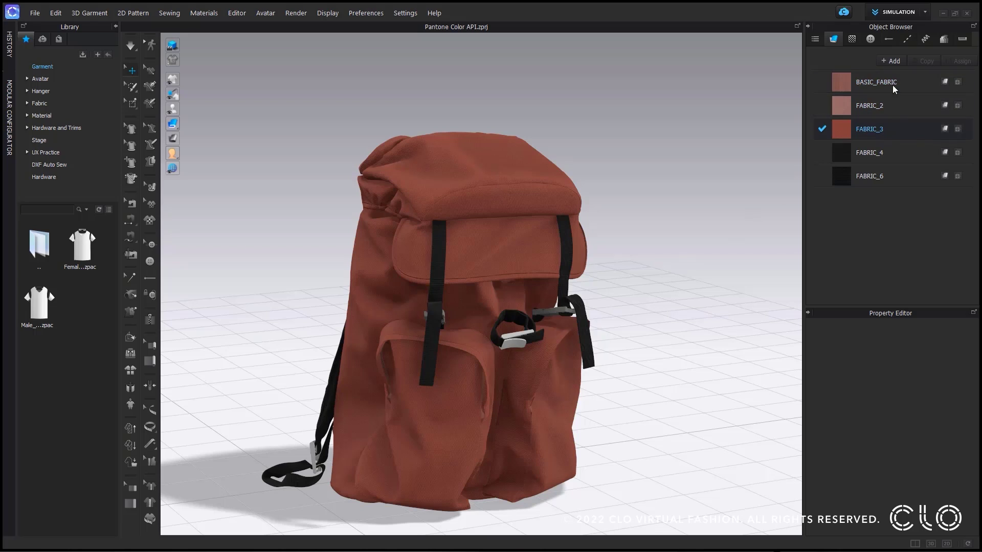
Open the color settings of FABRIC_3 and display the Pantone colors in the palette library
{"action": "left_click", "coordinate": [901, 130]}
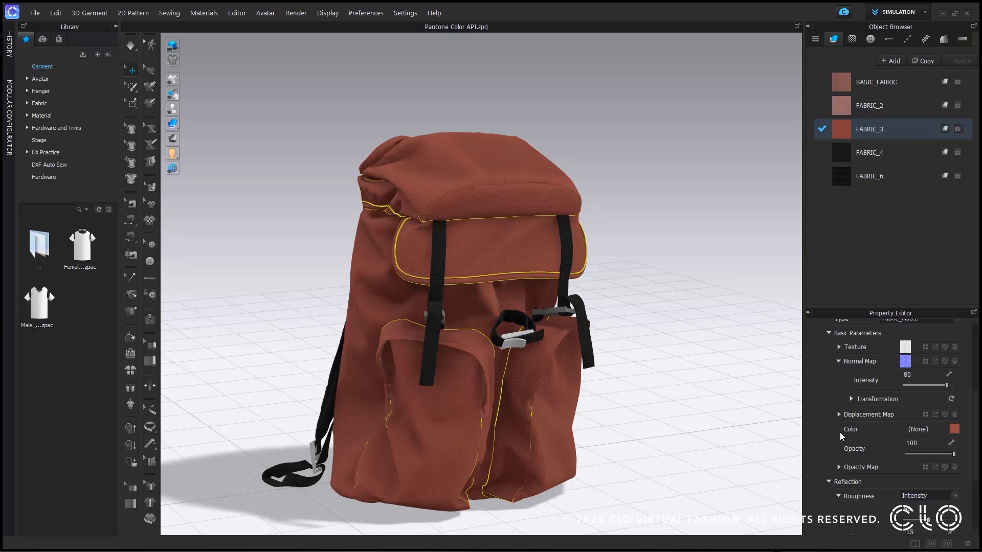
{"action": "left_click", "coordinate": [517, 342]}
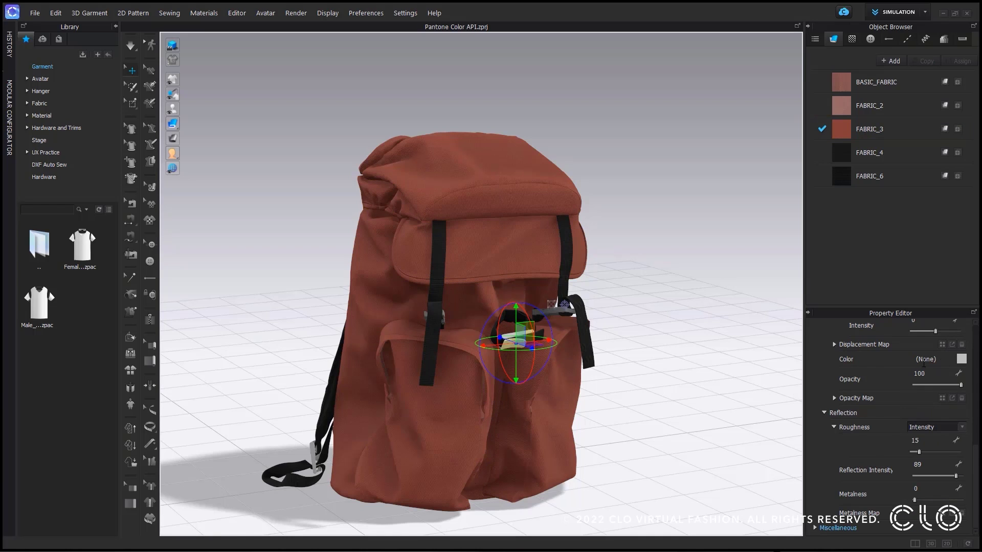
{"action": "left_click", "coordinate": [904, 130]}
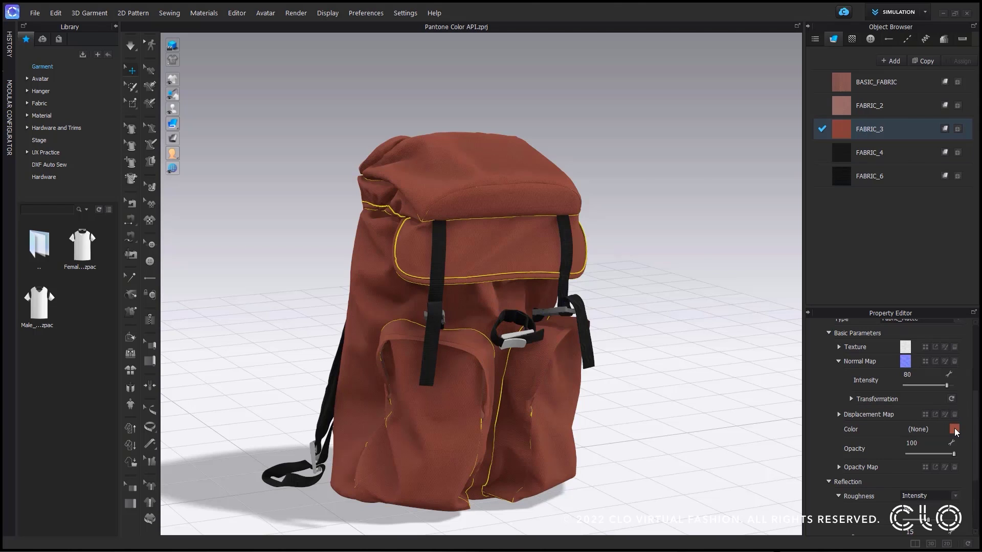
{"action": "left_click", "coordinate": [954, 429]}
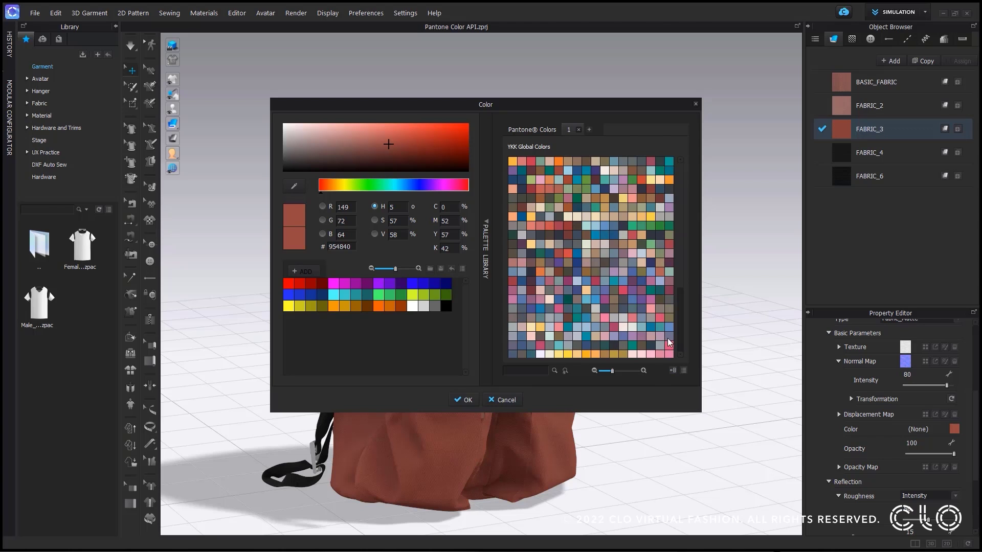
{"action": "left_click", "coordinate": [533, 132]}
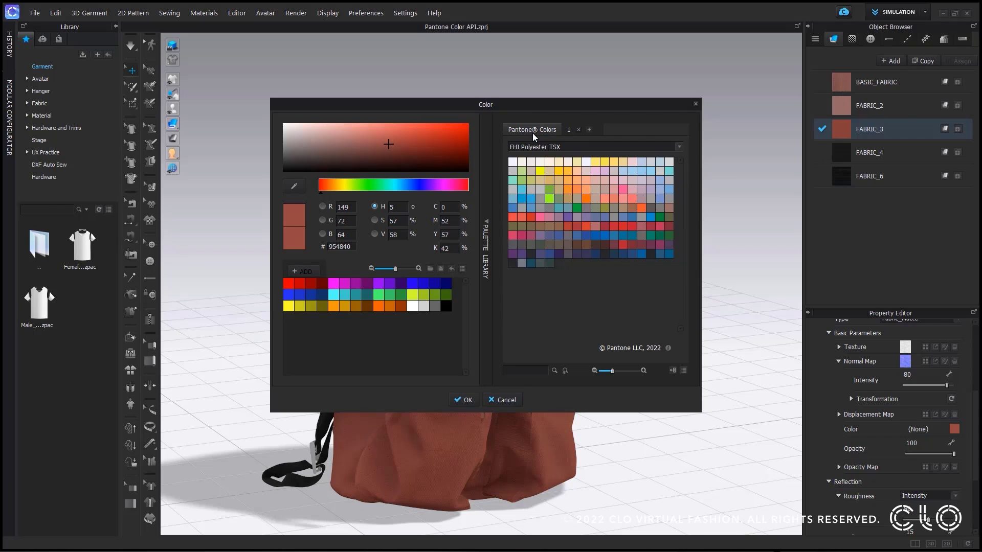
Load the FHI Nylon Brights TN Pantone library, and switch to the FHI Cotton TCX library
{"action": "mouse_move", "coordinate": [668, 350]}
{"action": "left_click", "coordinate": [680, 147]}
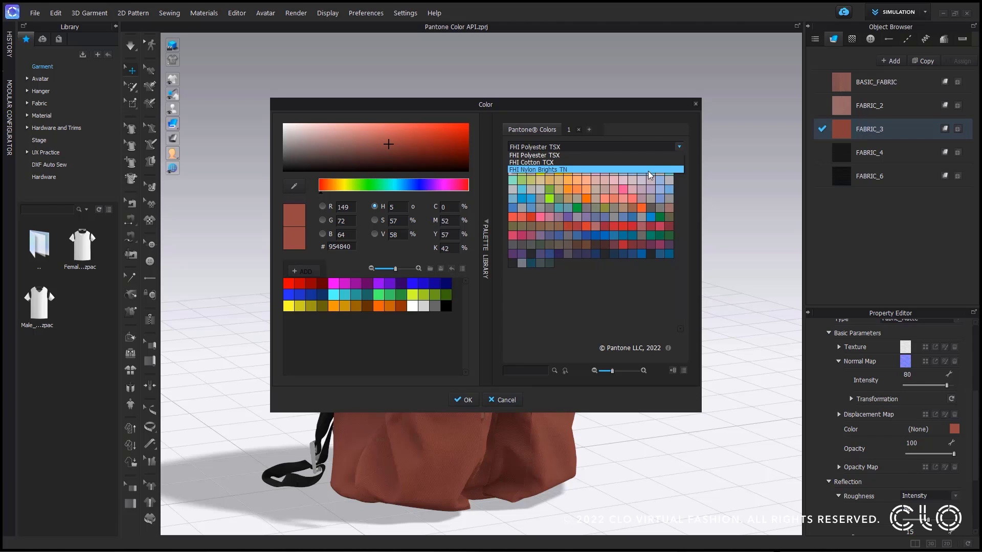
{"action": "left_click", "coordinate": [648, 171]}
{"action": "left_click", "coordinate": [678, 148]}
{"action": "left_click", "coordinate": [661, 156]}
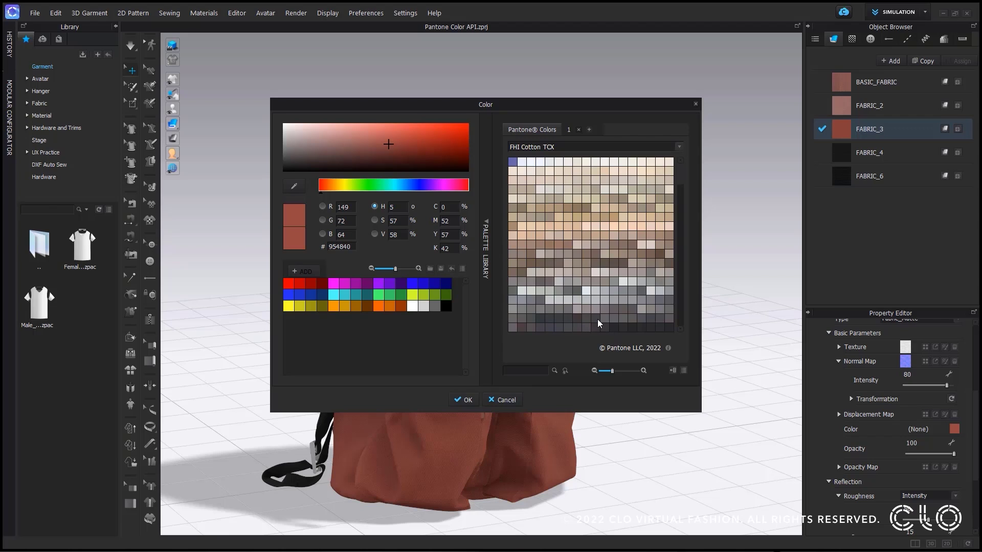
Preview the FHI Cotton TCX colors with their names, slightly enlarge the swatches, and return to the plain swatch grid
{"action": "left_click", "coordinate": [684, 371]}
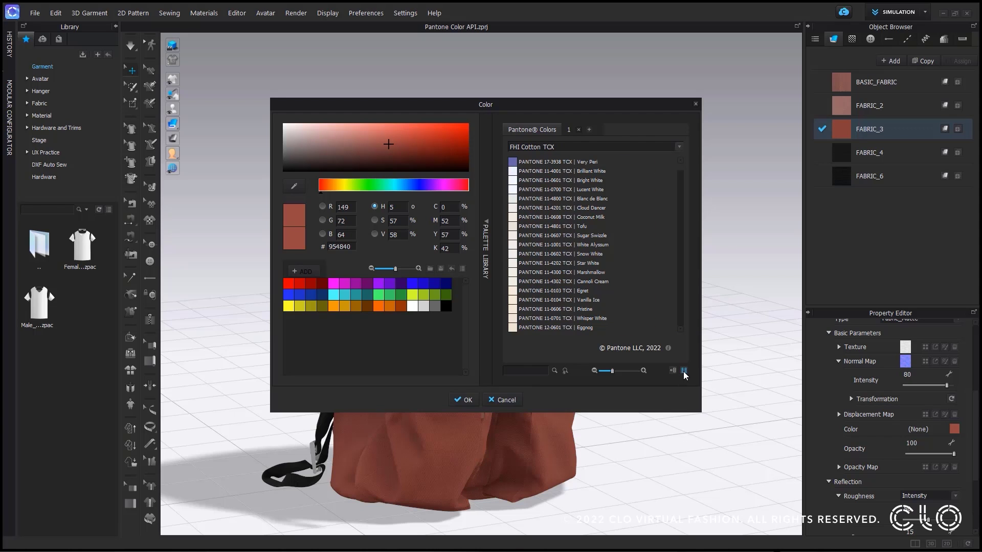
{"action": "left_click", "coordinate": [685, 372]}
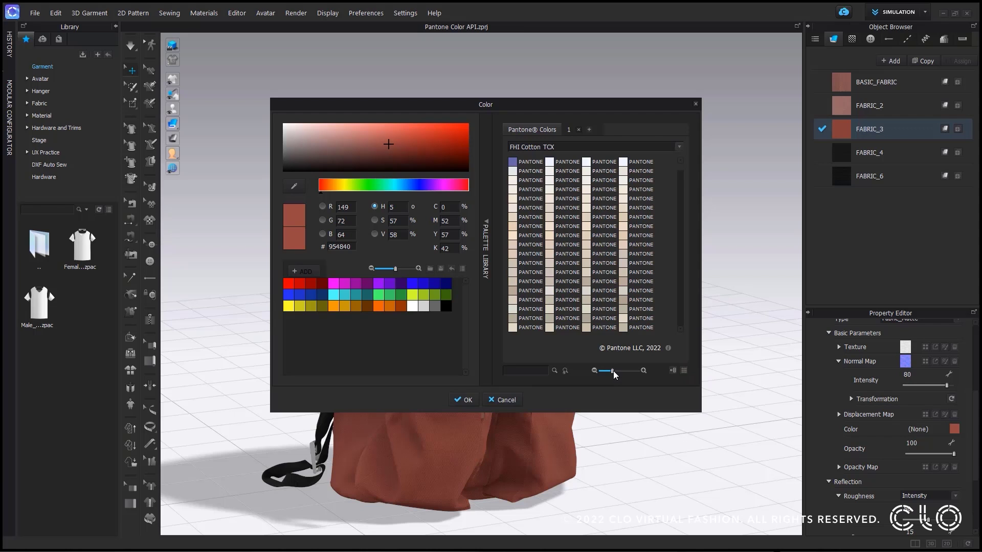
{"action": "mouse_move", "coordinate": [613, 371]}
{"action": "left_mouse_down"}
{"action": "mouse_move", "coordinate": [627, 372]}
{"action": "mouse_move", "coordinate": [617, 373]}
{"action": "left_mouse_up"}
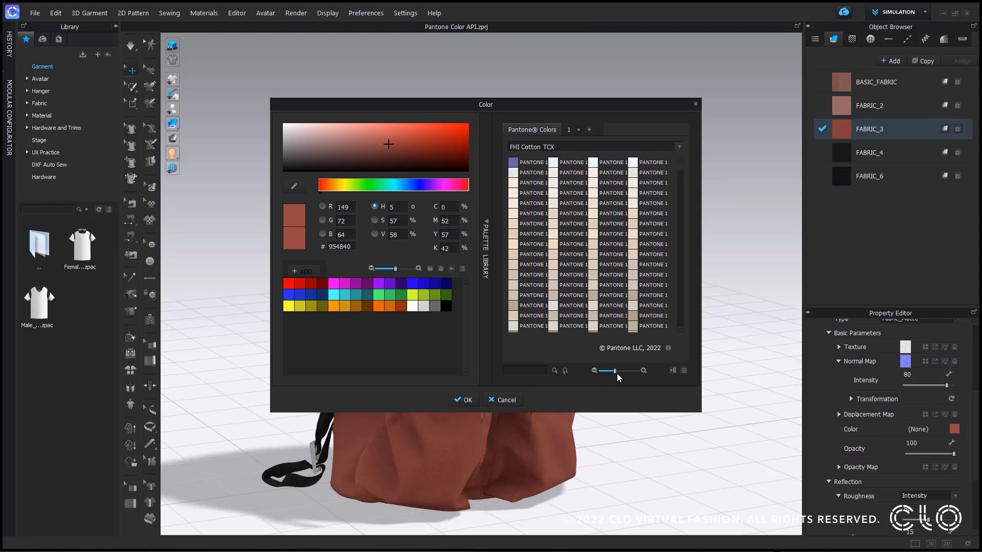
{"action": "left_click", "coordinate": [684, 372]}
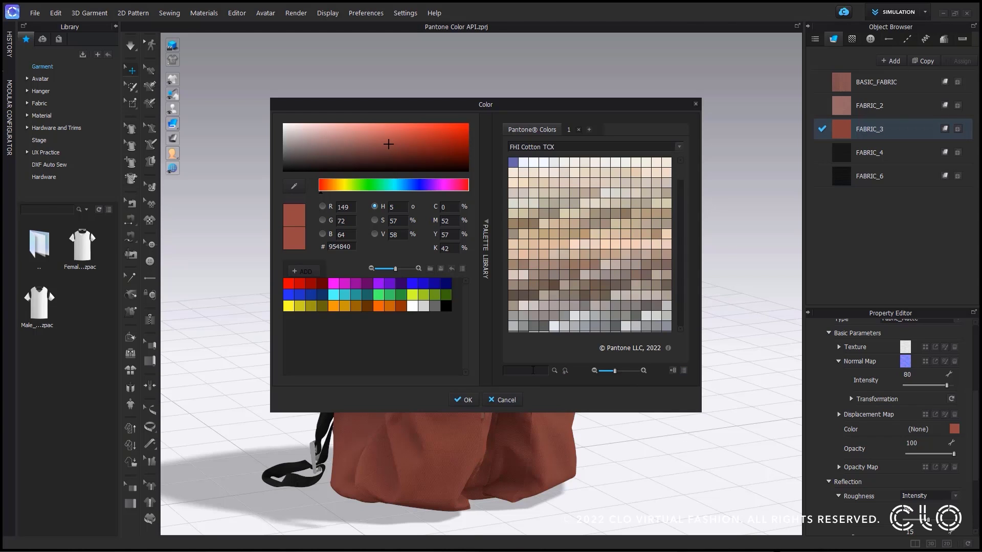
Search the palette library for colors matching 1850 and 255, and clear the search
{"action": "type", "text": "1850"}
{"action": "key", "text": "Return"}
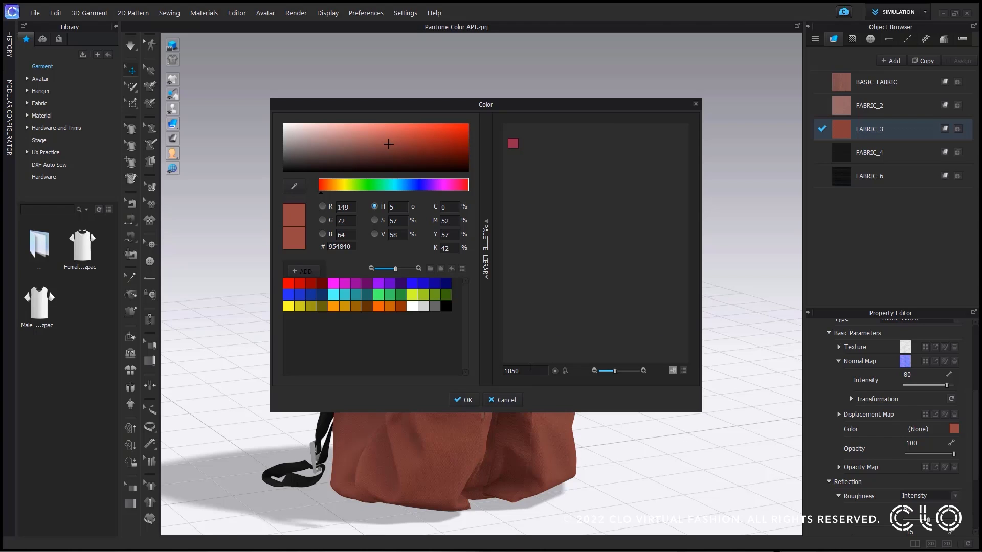
{"action": "key", "text": "BackSpace"}
{"action": "key", "text": "BackSpace"}
{"action": "type", "text": "255"}
{"action": "key", "text": "BackSpace"}
{"action": "key", "text": "BackSpace"}
{"action": "key", "text": "BackSpace"}
{"action": "type", "text": "255"}
{"action": "left_click", "coordinate": [555, 371]}
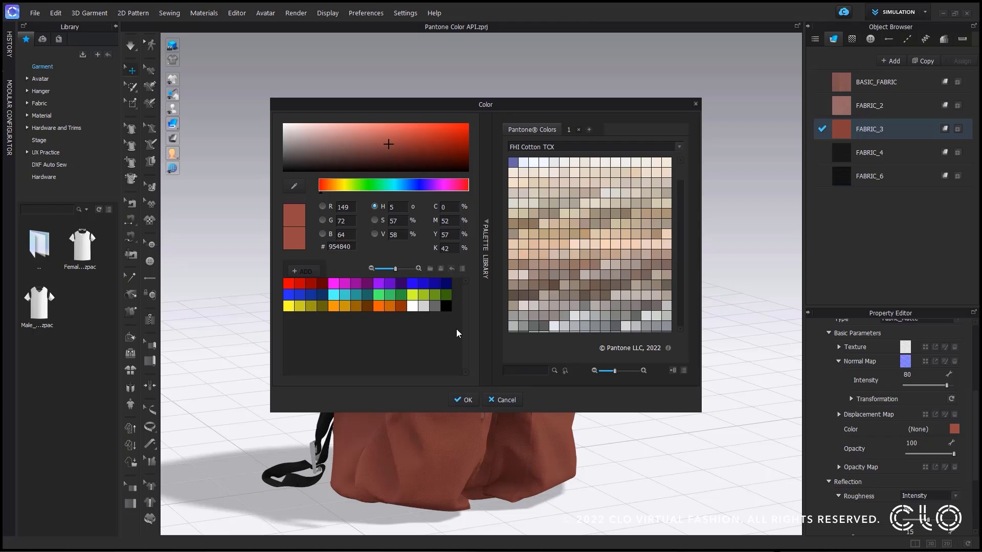
Try an alternative green color on FABRIC_3, look up similar library colors, and close the similar-color results
{"action": "left_click", "coordinate": [414, 295]}
{"action": "left_click", "coordinate": [565, 370]}
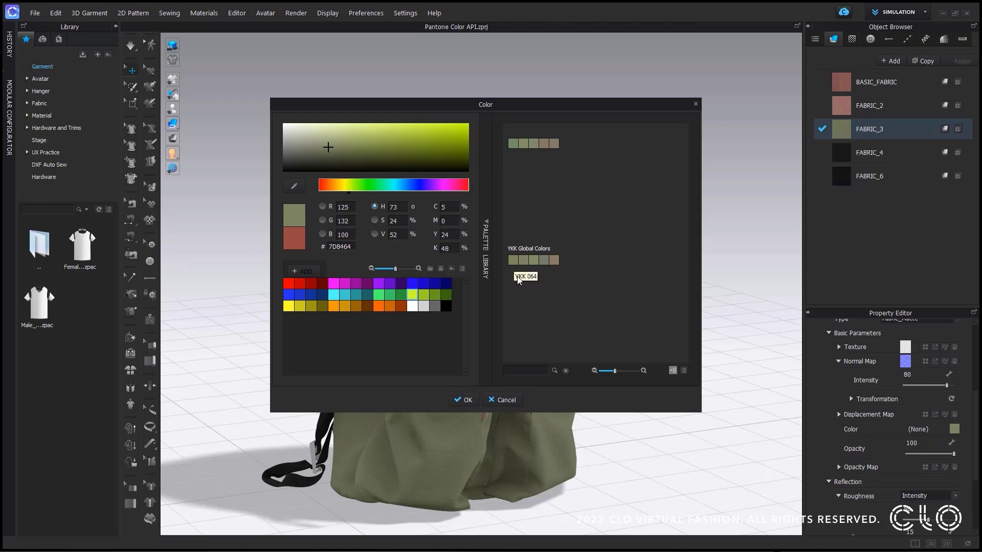
{"action": "left_click", "coordinate": [565, 371]}
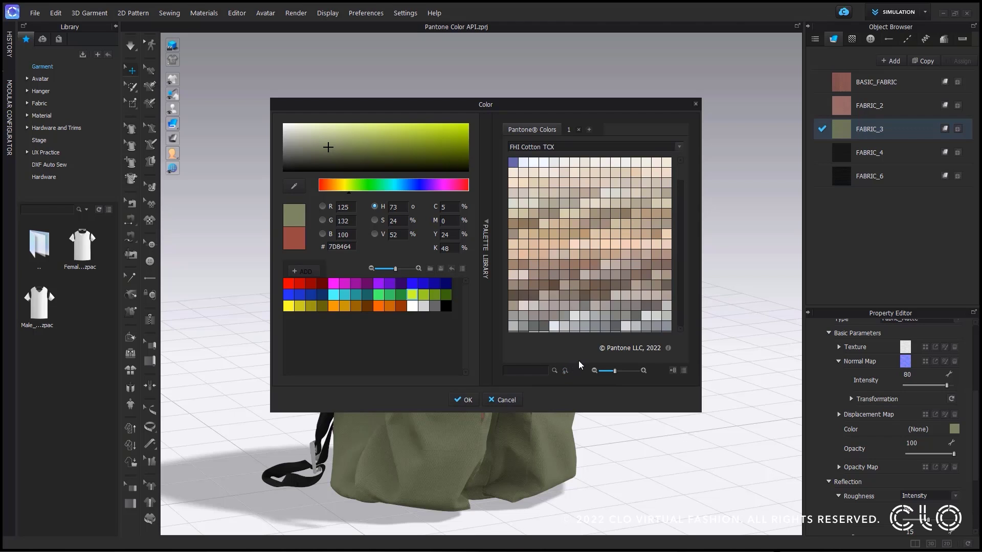
Apply the FHI Cotton TCX color Pale Gold to FABRIC_3, moving the color dialog aside to check the backpack before confirming
{"action": "scroll", "coordinate": [618, 259], "scroll_direction": "down", "scroll_amount": 3}
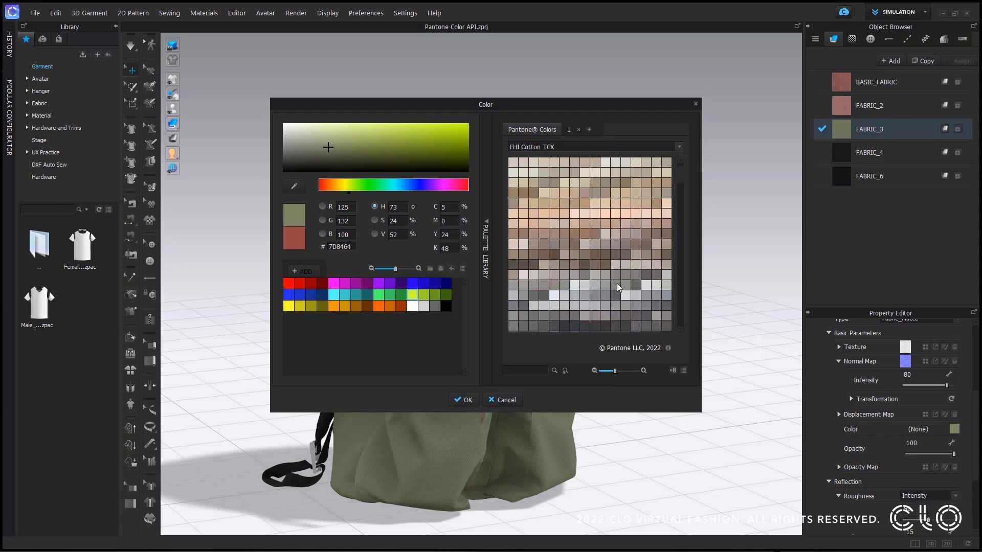
{"action": "left_click_drag", "start_coordinate": [678, 179], "coordinate": [686, 326]}
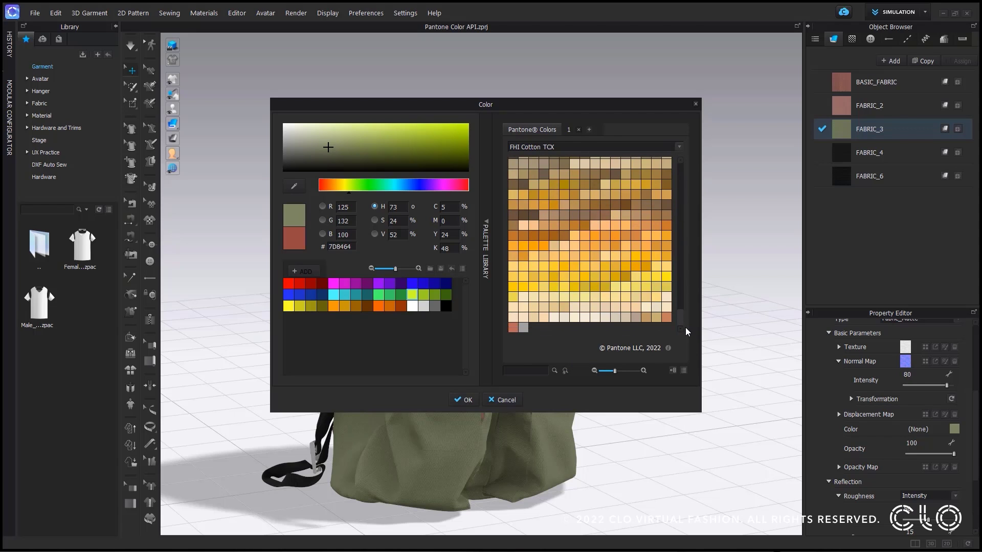
{"action": "left_click", "coordinate": [645, 316]}
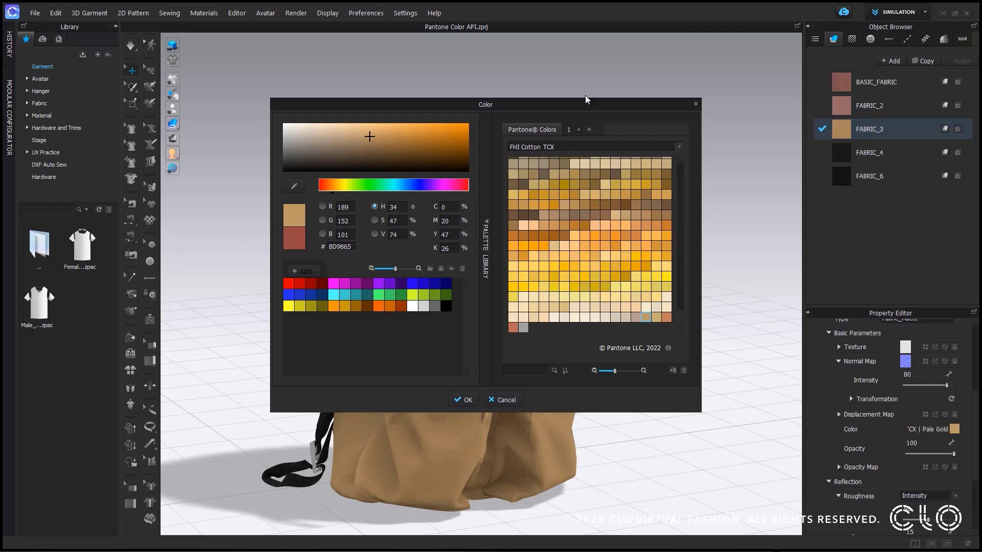
{"action": "left_click_drag", "start_coordinate": [557, 106], "coordinate": [767, 74]}
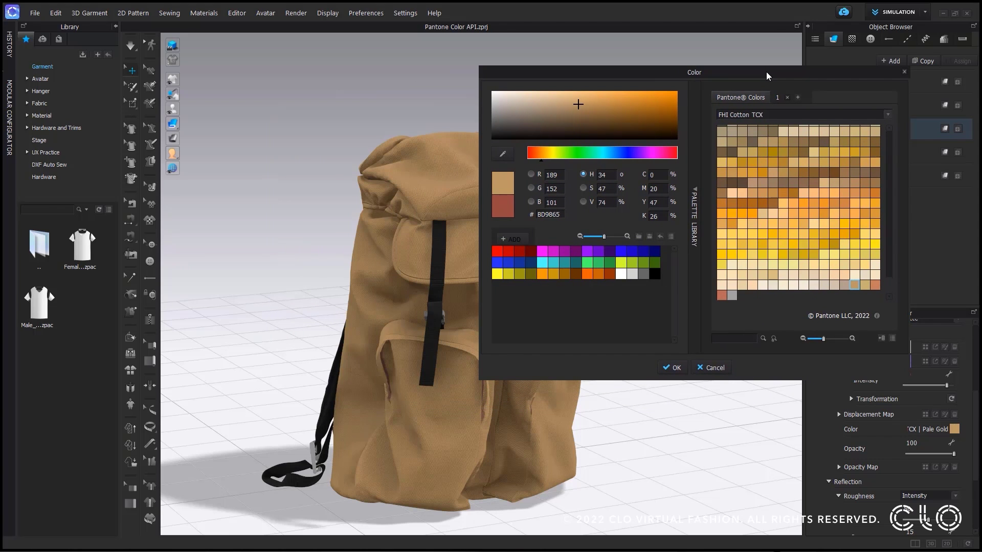
{"action": "left_click", "coordinate": [670, 371]}
Apply the FHI Cotton TCX color Gilded Beige to BASIC_FABRIC and FABRIC_2 together
{"action": "left_click", "coordinate": [910, 82]}
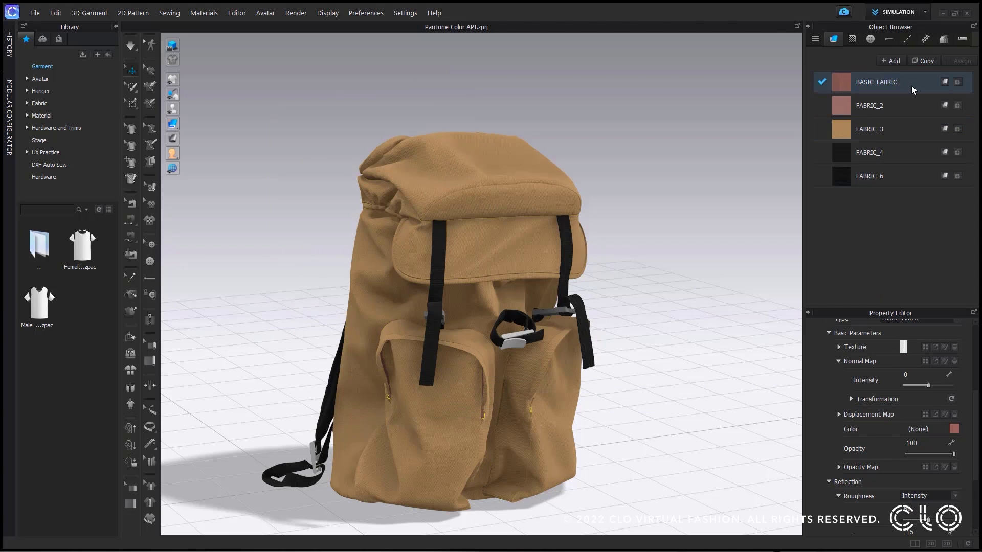
{"action": "left_click", "coordinate": [900, 105]}
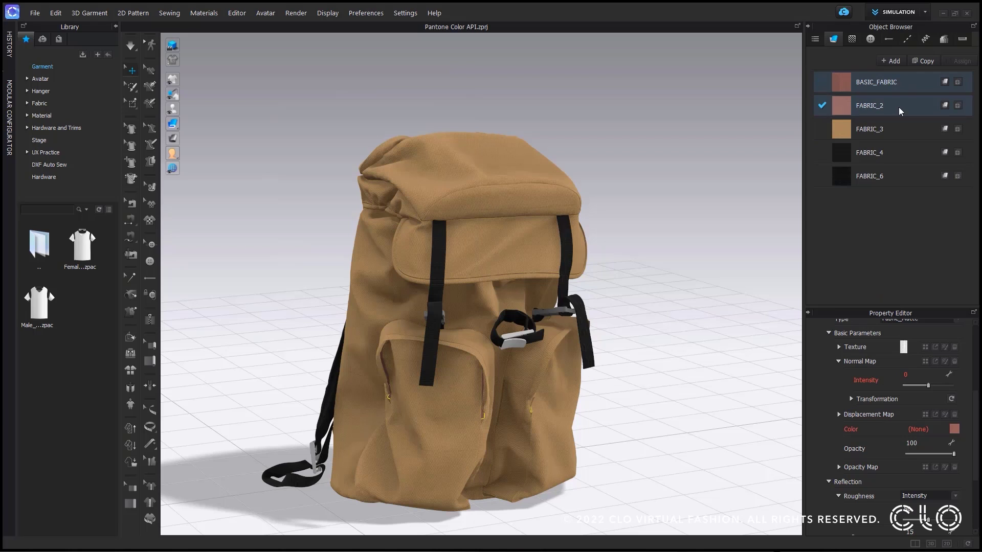
{"action": "left_click", "coordinate": [954, 430]}
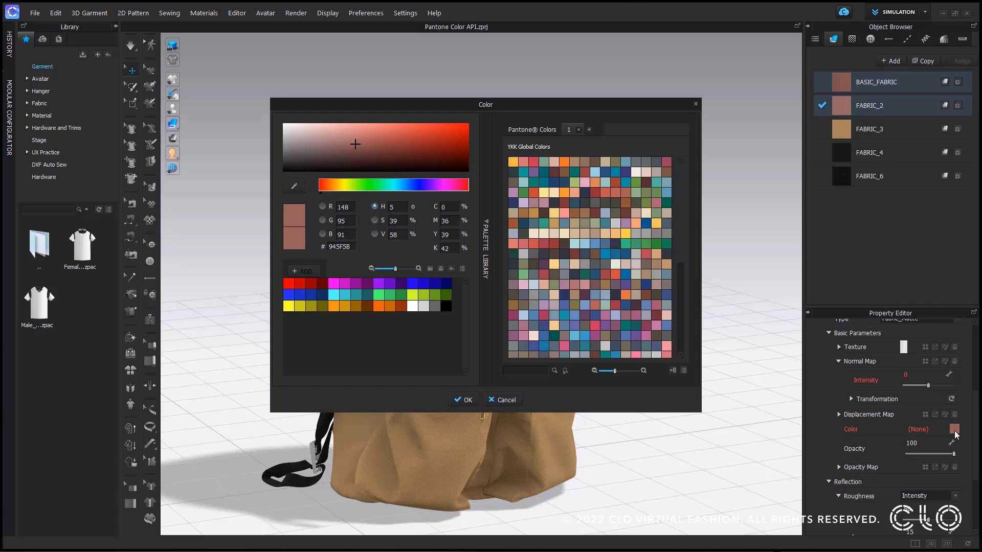
{"action": "left_click", "coordinate": [538, 130]}
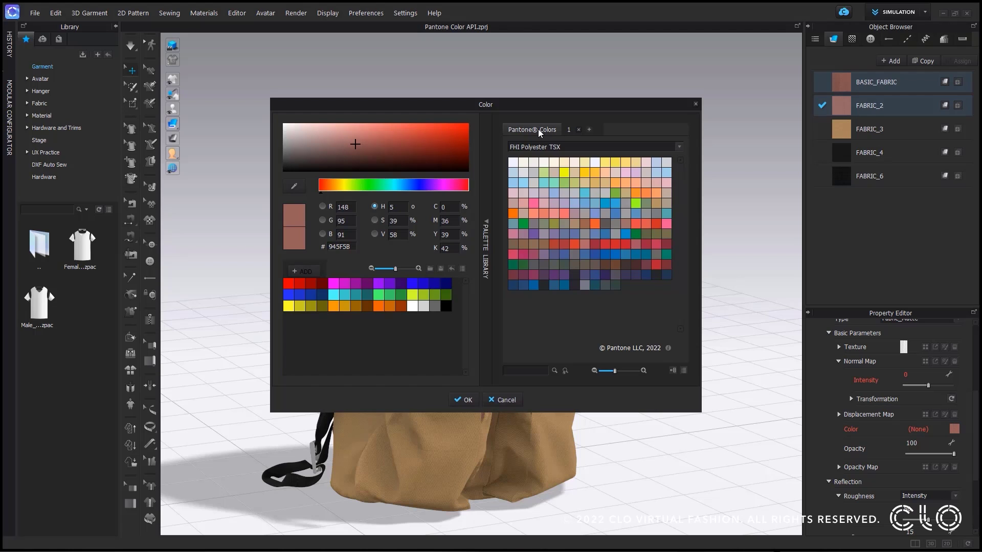
{"action": "left_click", "coordinate": [597, 146]}
{"action": "left_click", "coordinate": [583, 165]}
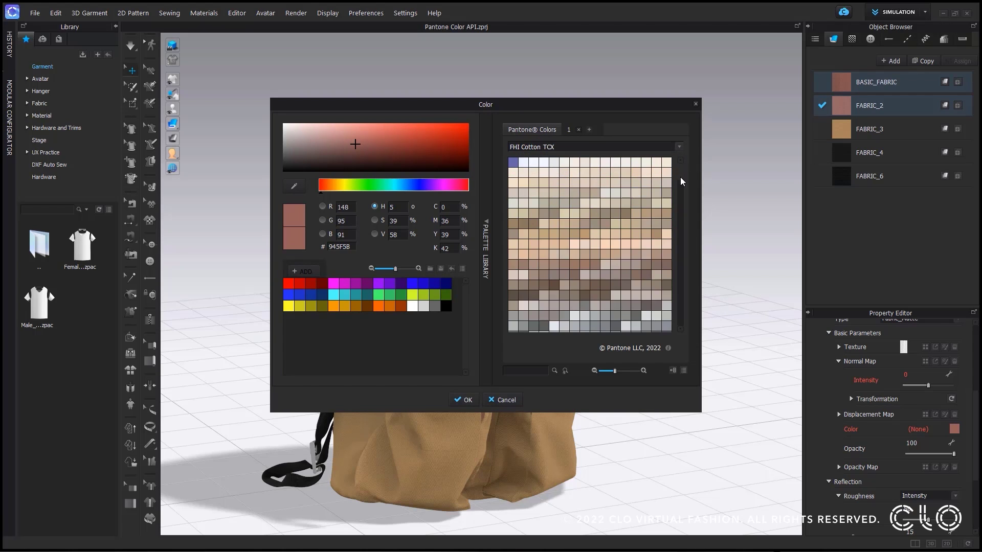
{"action": "left_click_drag", "start_coordinate": [683, 184], "coordinate": [684, 340]}
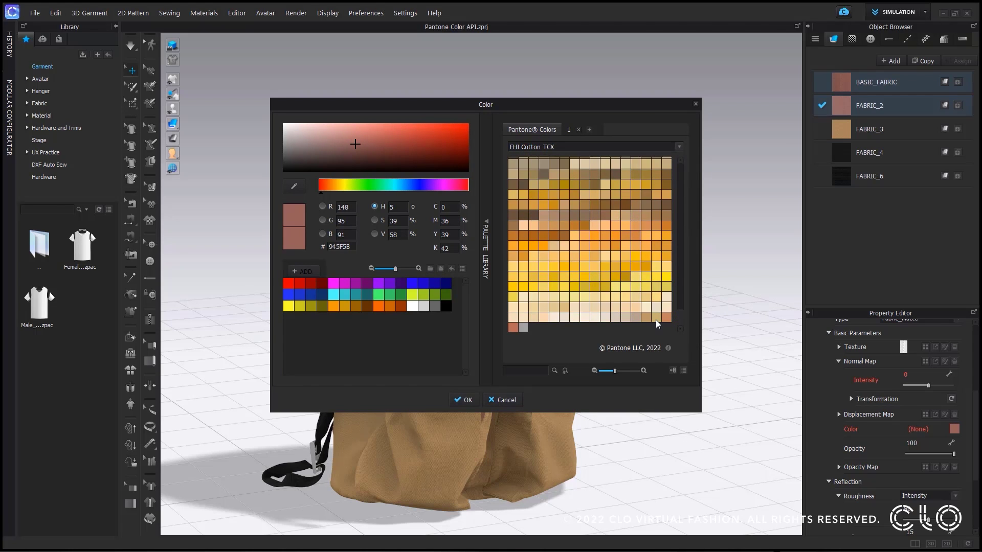
{"action": "left_click", "coordinate": [636, 317]}
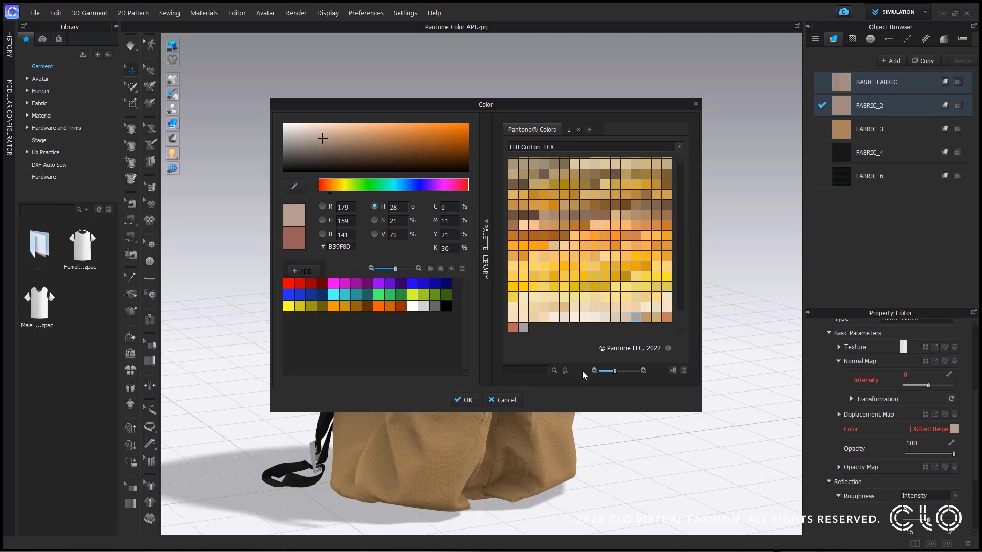
{"action": "left_click", "coordinate": [468, 400]}
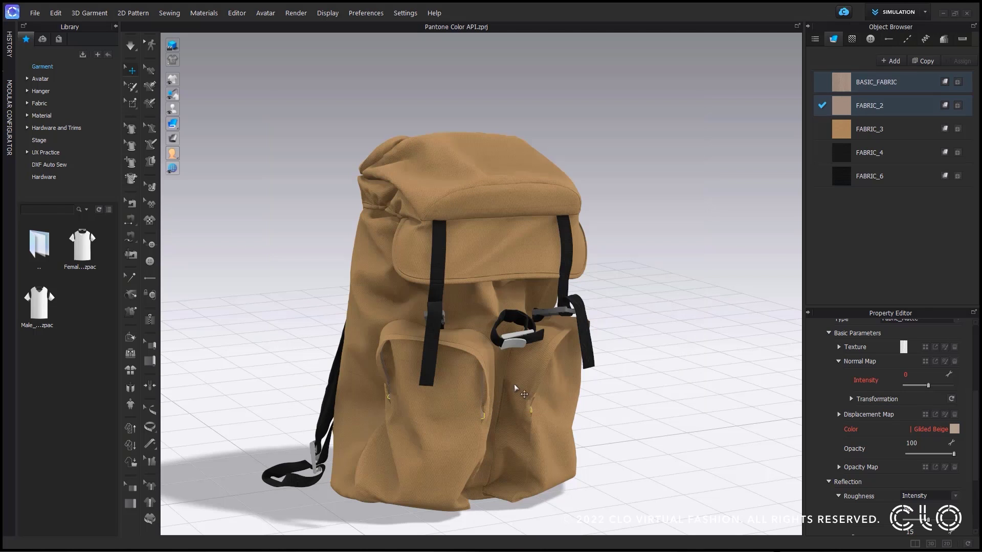
{"action": "left_click", "coordinate": [620, 311]}
{"action": "right_click_drag", "start_coordinate": [636, 305], "coordinate": [616, 307]}
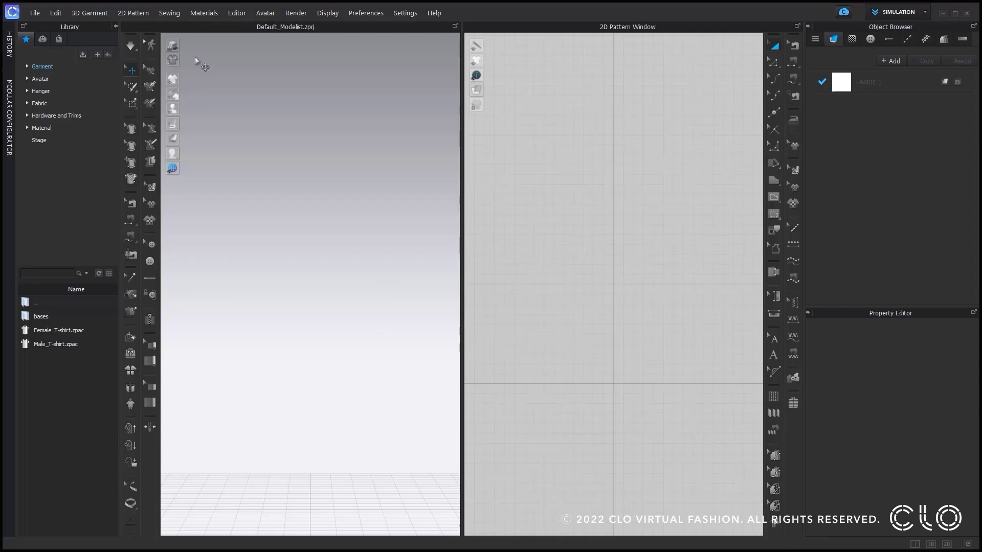
Create body front and back patterns with Symmetry enabled in the Parametric Pattern Editor and place them in the 2D pattern window
{"action": "left_click", "coordinate": [233, 12]}
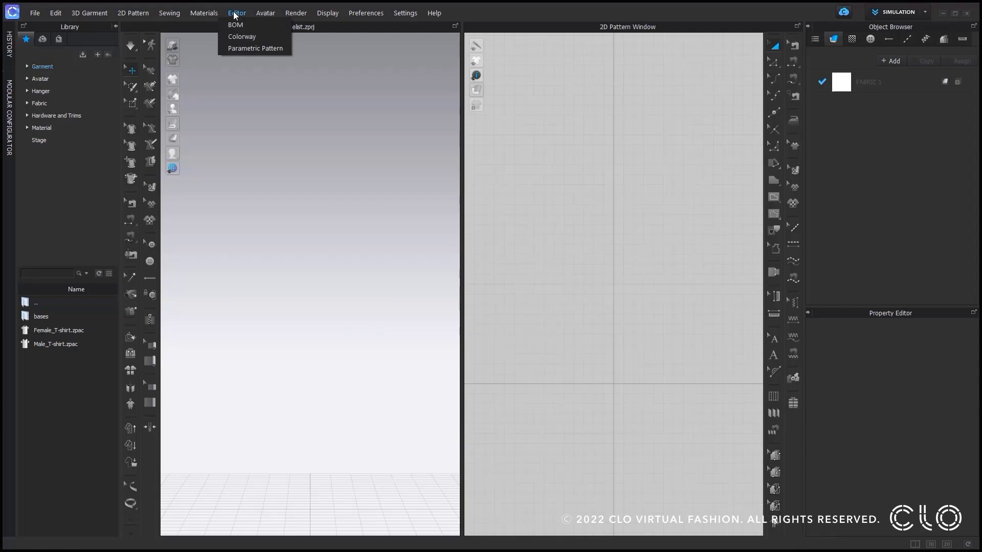
{"action": "left_click", "coordinate": [252, 48]}
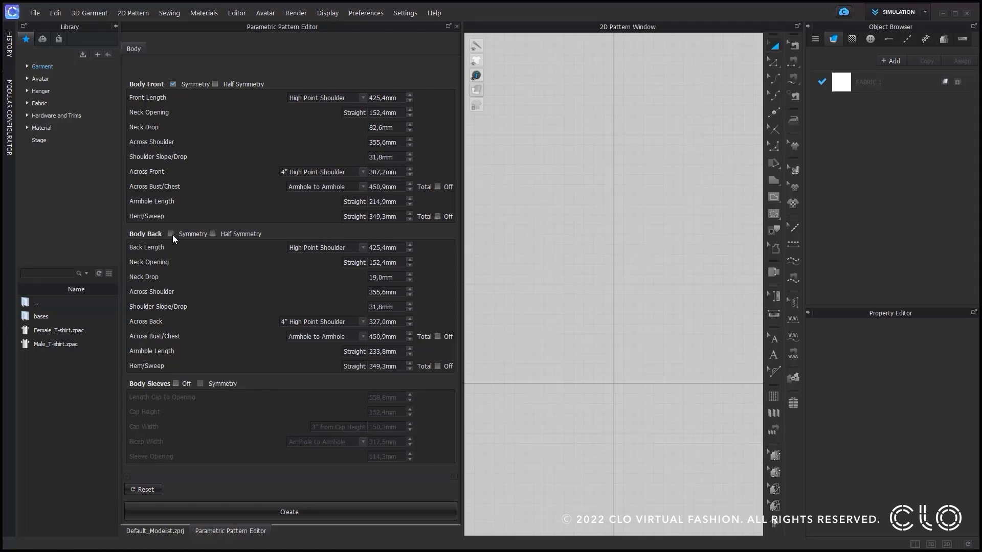
{"action": "left_click", "coordinate": [294, 510]}
{"action": "left_click", "coordinate": [613, 358]}
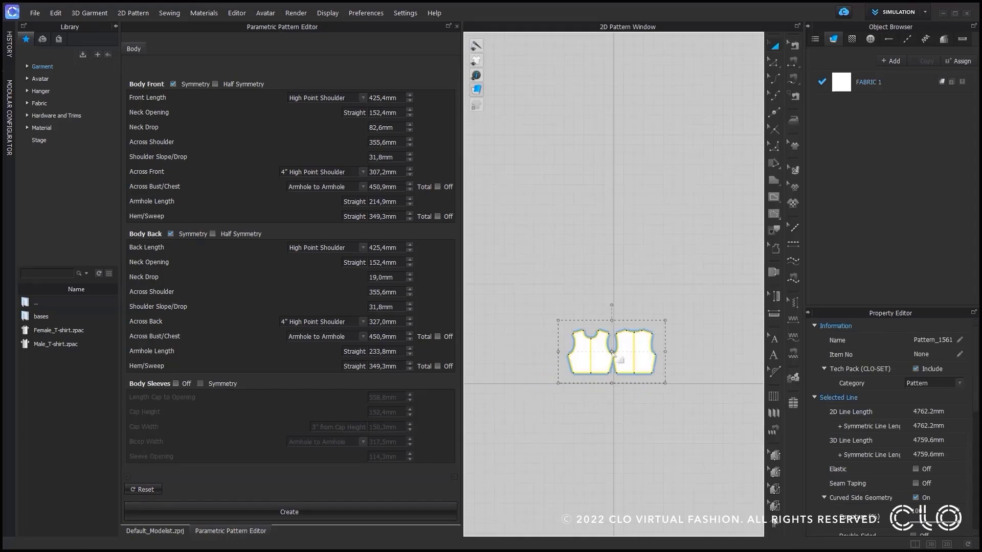
Move one half of the symmetric front piece a short distance, and delete all the created pattern pieces
{"action": "left_click", "coordinate": [574, 363]}
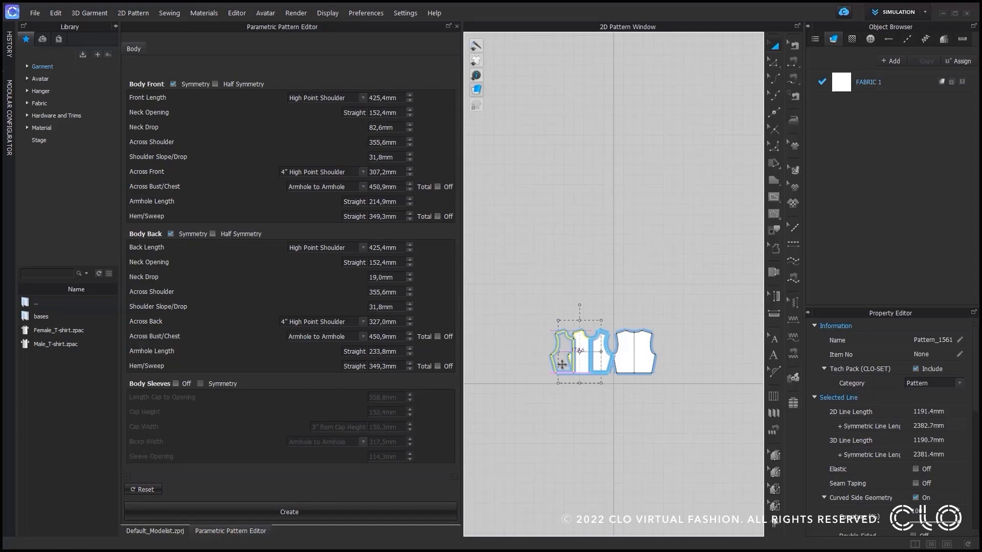
{"action": "left_click_drag", "start_coordinate": [575, 363], "coordinate": [562, 364]}
{"action": "left_click", "coordinate": [598, 417]}
{"action": "left_click_drag", "start_coordinate": [675, 310], "coordinate": [541, 413]}
{"action": "key", "text": "Delete"}
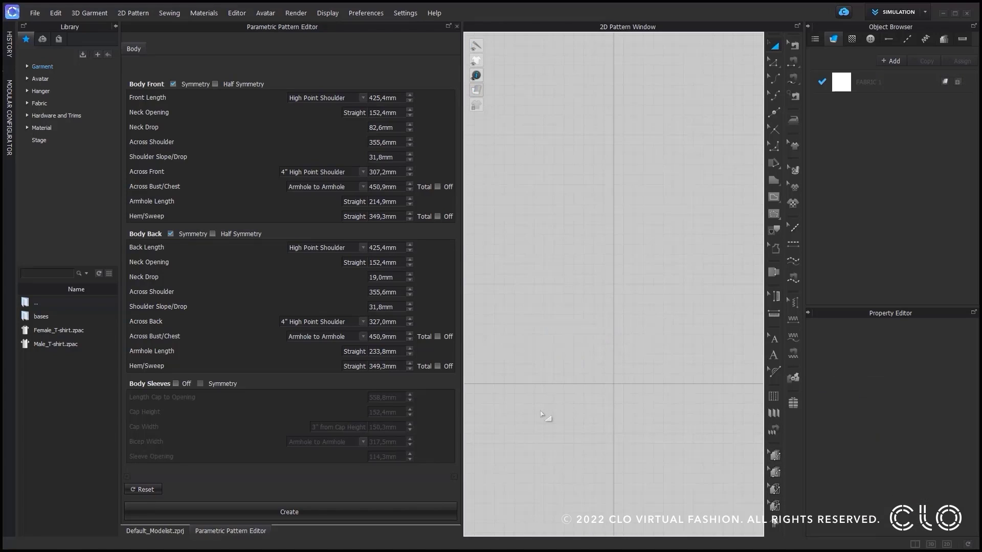
Enable Half Symmetry for Body Front and Body Back, and create the patterns in the 2D pattern window
{"action": "left_click", "coordinate": [212, 234]}
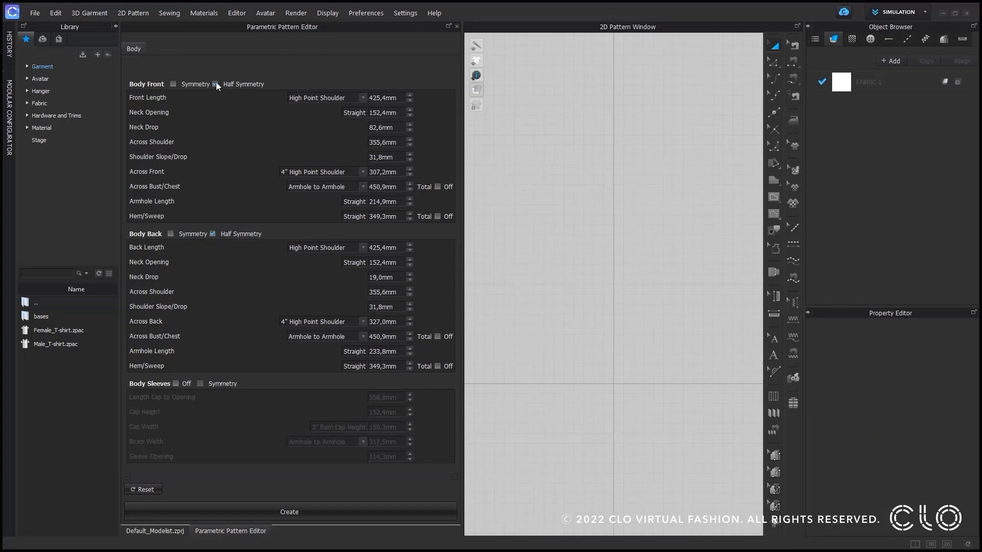
{"action": "left_click", "coordinate": [330, 511]}
{"action": "left_click", "coordinate": [653, 435]}
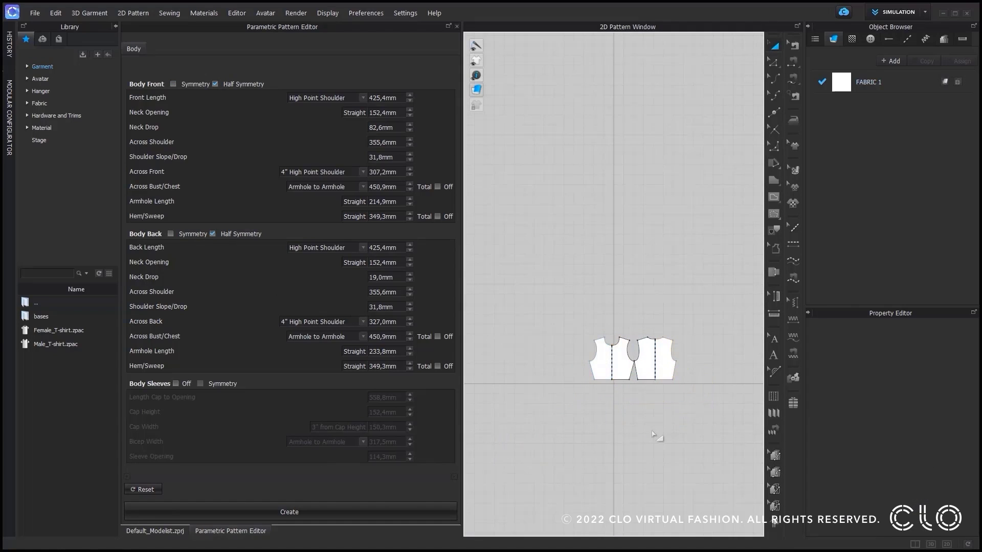
Delete the half-symmetric pieces, and create body front and back patterns in the 2D pattern window with both symmetry options disabled
{"action": "left_click_drag", "start_coordinate": [700, 318], "coordinate": [560, 433]}
{"action": "key", "text": "Delete"}
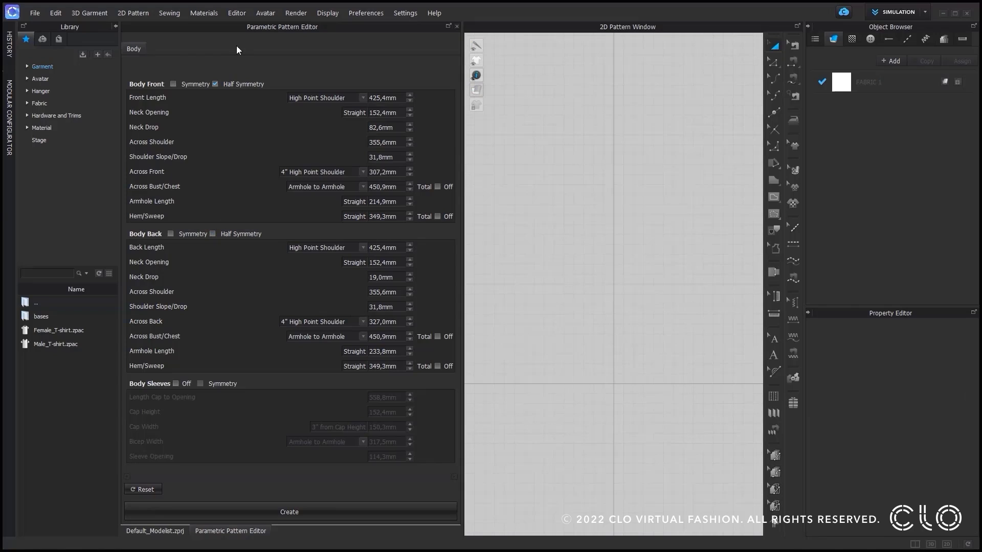
{"action": "left_click", "coordinate": [321, 505]}
{"action": "left_click", "coordinate": [623, 364]}
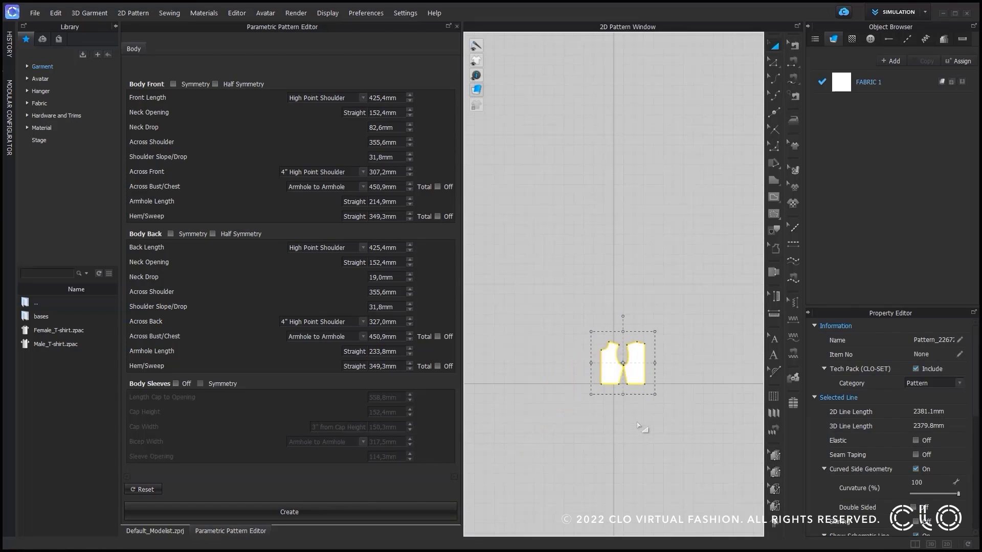
Delete the non-symmetric body pieces, and create body front, back and sleeve patterns with Body Sleeves enabled
{"action": "left_click", "coordinate": [639, 427]}
{"action": "left_click_drag", "start_coordinate": [667, 326], "coordinate": [564, 424]}
{"action": "key", "text": "Delete"}
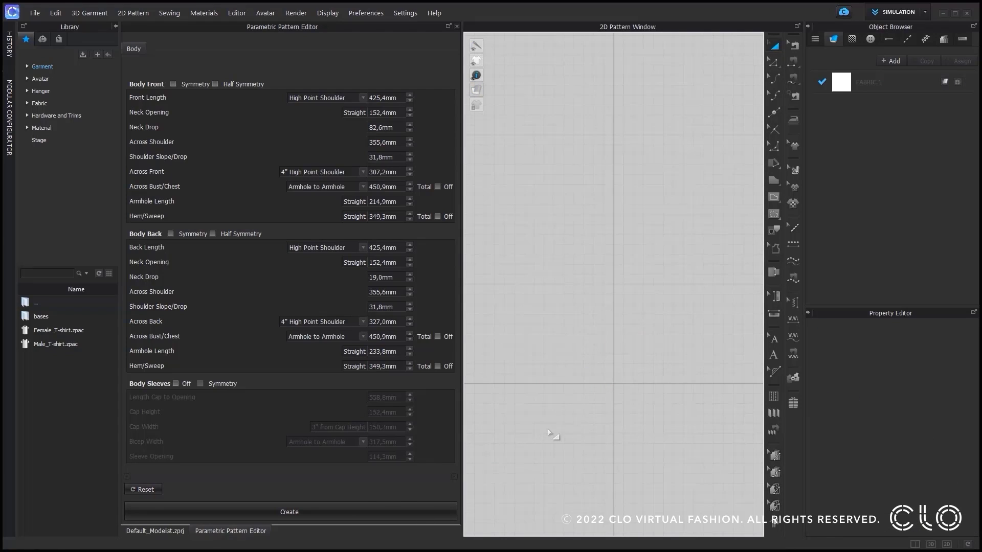
{"action": "left_click", "coordinate": [175, 383]}
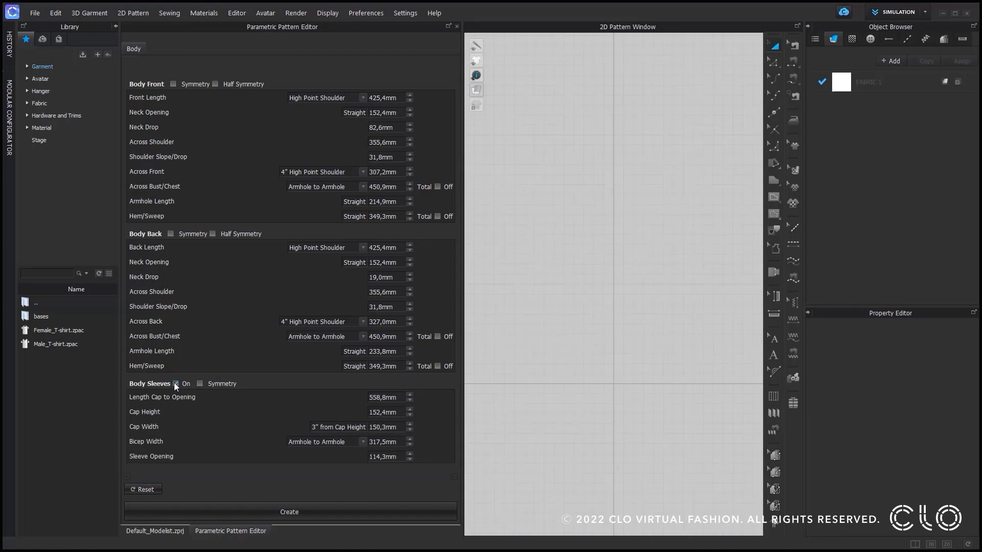
{"action": "left_click", "coordinate": [326, 512]}
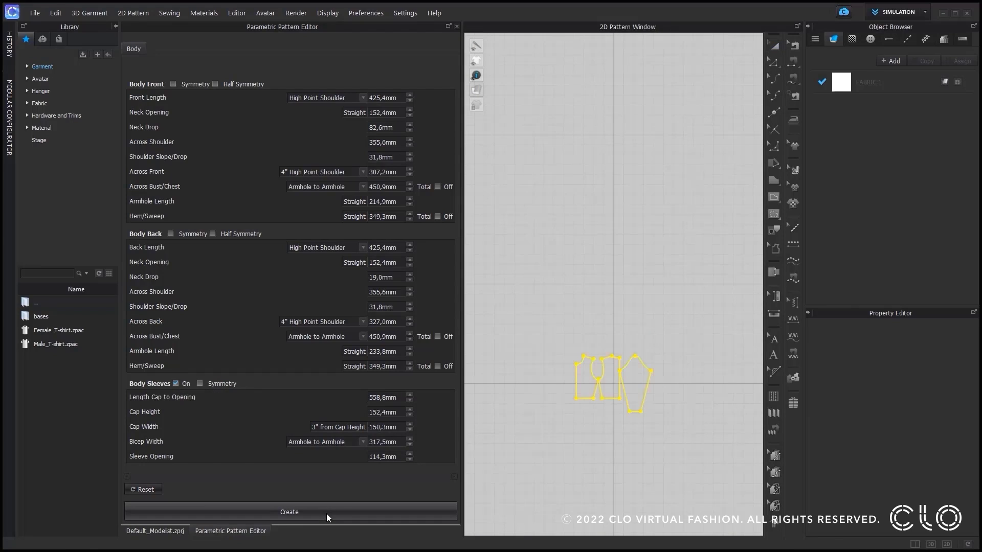
{"action": "left_click", "coordinate": [643, 391]}
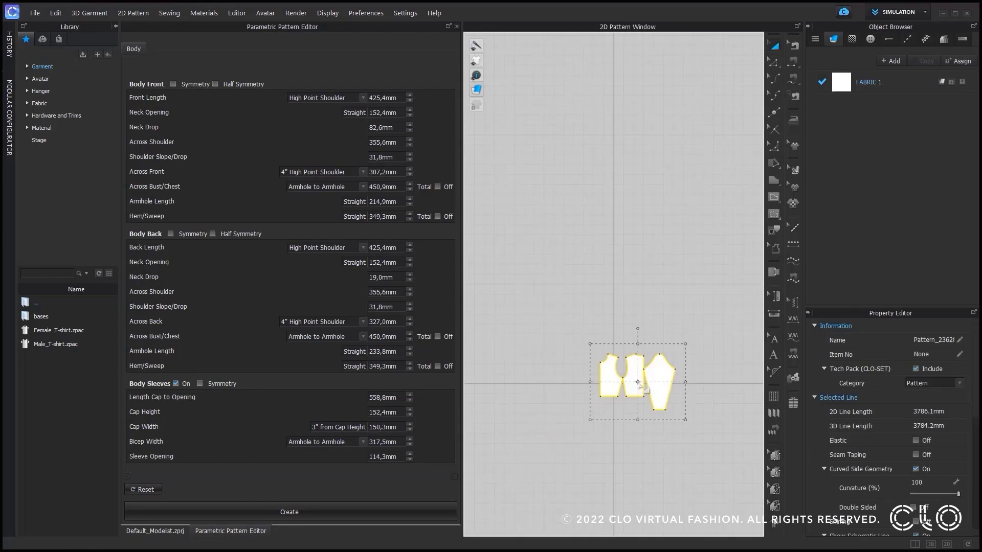
Delete the body and sleeve pieces, and create the patterns again with Symmetry enabled for Body Sleeves
{"action": "left_click", "coordinate": [665, 457]}
{"action": "left_click_drag", "start_coordinate": [696, 338], "coordinate": [587, 442]}
{"action": "key", "text": "Delete"}
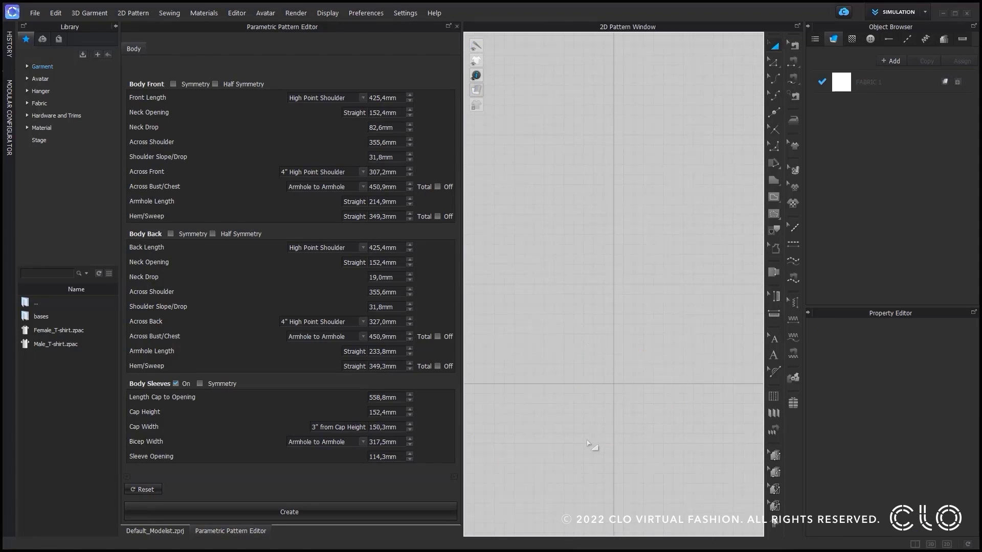
{"action": "left_click", "coordinate": [199, 383]}
{"action": "left_click", "coordinate": [288, 509]}
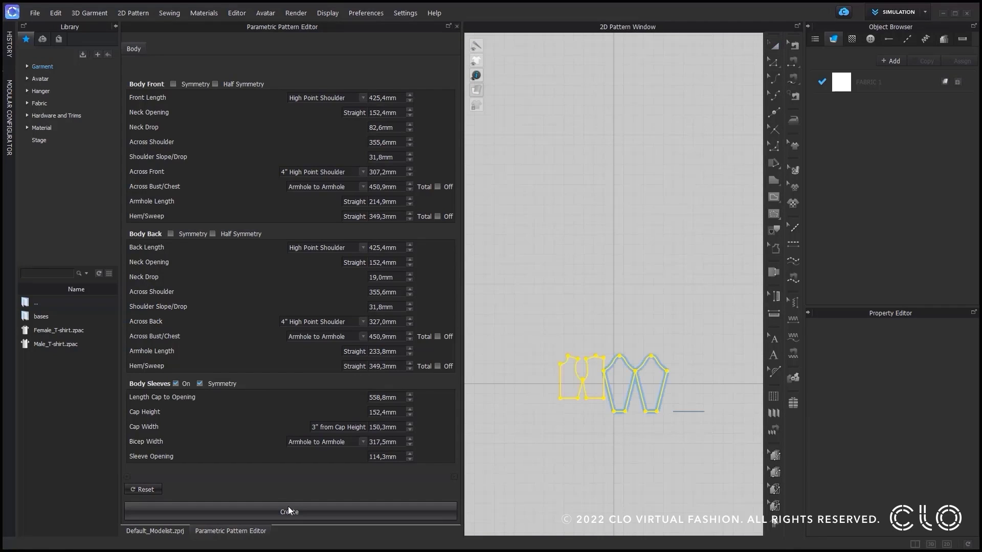
{"action": "left_click", "coordinate": [633, 373]}
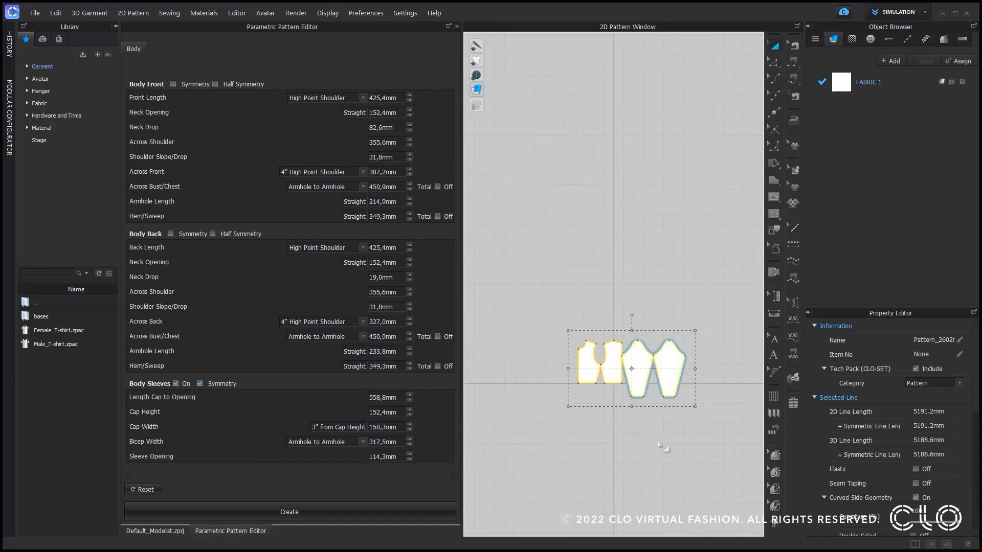
Delete all pattern pieces from the 2D pattern window and reset the Parametric Pattern Editor settings
{"action": "left_click_drag", "start_coordinate": [734, 307], "coordinate": [564, 448]}
{"action": "key", "text": "Delete"}
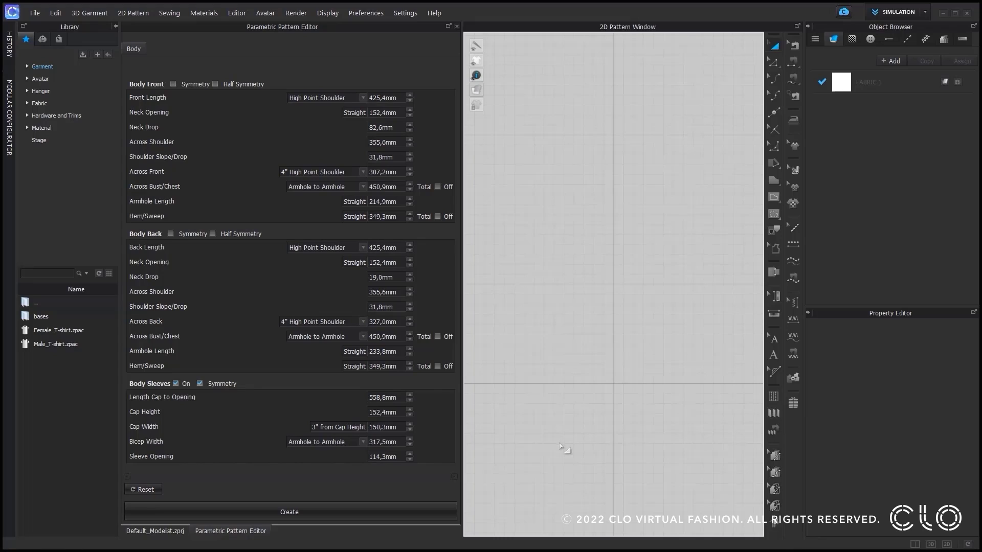
{"action": "left_click", "coordinate": [155, 489]}
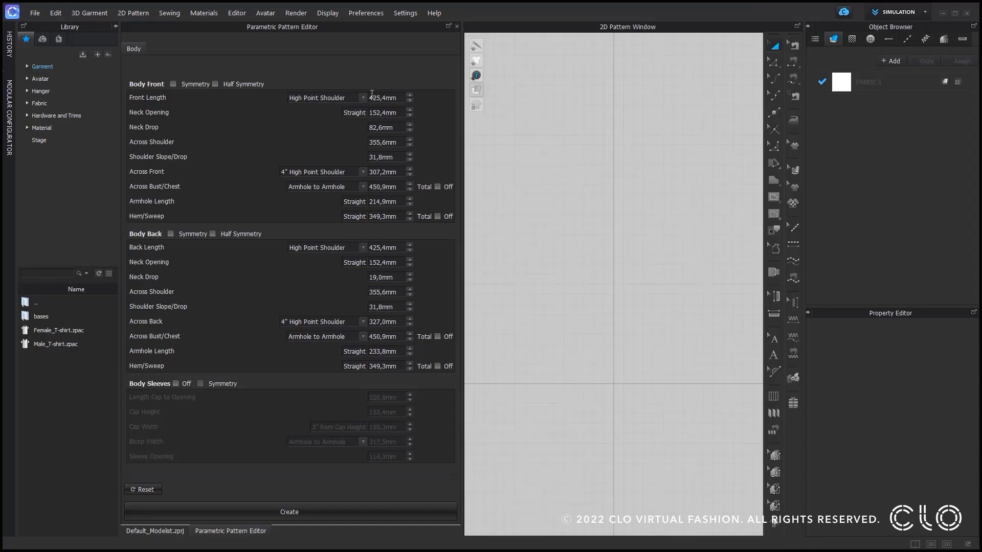
Set the Body Front's Front Length from High Point Shoulder to 540 mm and its Neck Opening to 190 mm
{"action": "left_click", "coordinate": [366, 96]}
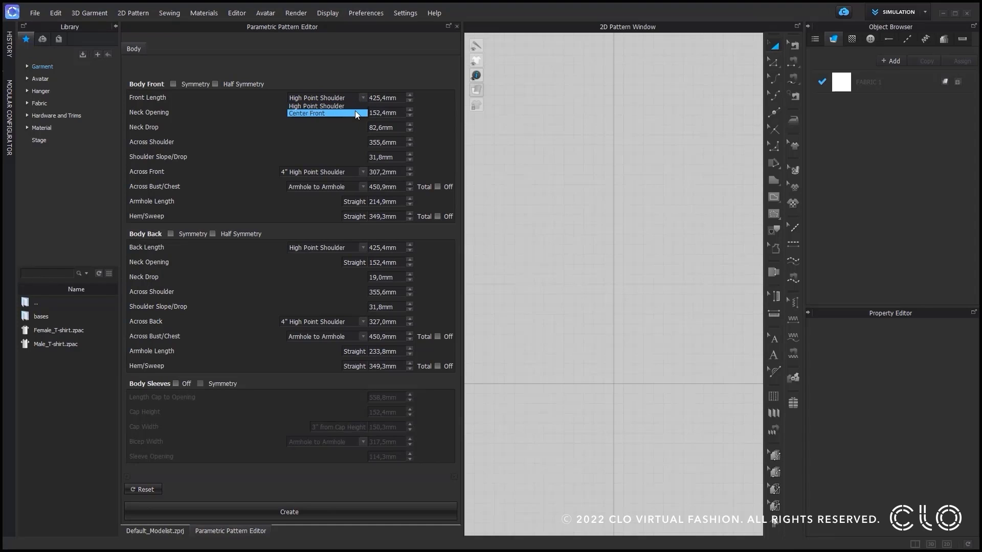
{"action": "left_click", "coordinate": [349, 105]}
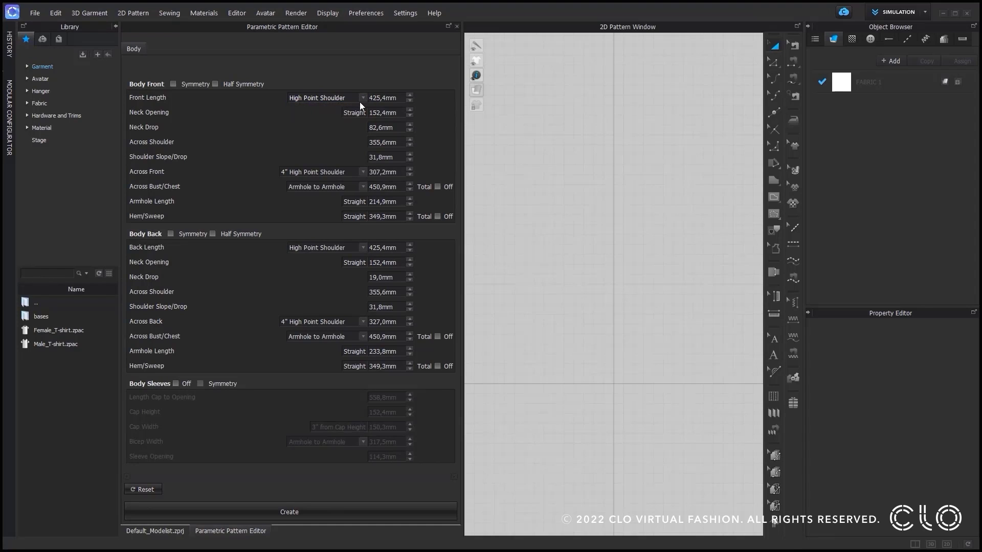
{"action": "double_click", "coordinate": [395, 99]}
{"action": "type", "text": "540"}
{"action": "key", "text": "Return"}
{"action": "double_click", "coordinate": [403, 110]}
{"action": "type", "text": "190"}
{"action": "key", "text": "Return"}
Set the Body Front's Neck Drop to 70 mm, Across Shoulder to 390 mm and Shoulder Slope/Drop to 40 mm
{"action": "double_click", "coordinate": [396, 128]}
{"action": "type", "text": "70"}
{"action": "key", "text": "Return"}
{"action": "double_click", "coordinate": [399, 146]}
{"action": "type", "text": "390"}
{"action": "key", "text": "Return"}
{"action": "double_click", "coordinate": [399, 159]}
{"action": "type", "text": "40"}
{"action": "key", "text": "Return"}
Set Across Front, measured at 4" High Point Shoulder, to 360 mm
{"action": "left_click", "coordinate": [362, 174]}
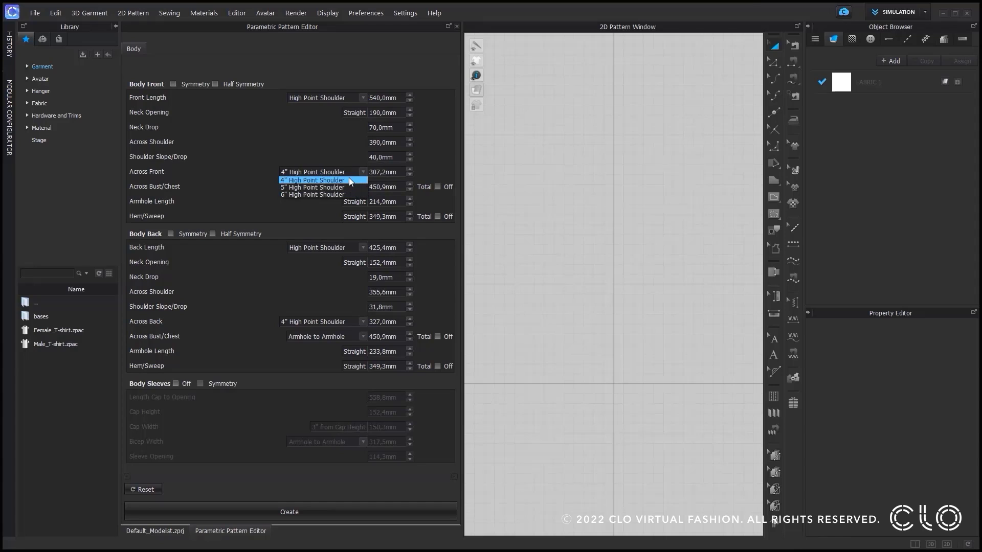
{"action": "left_click", "coordinate": [350, 179]}
{"action": "double_click", "coordinate": [392, 172]}
{"action": "type", "text": "360"}
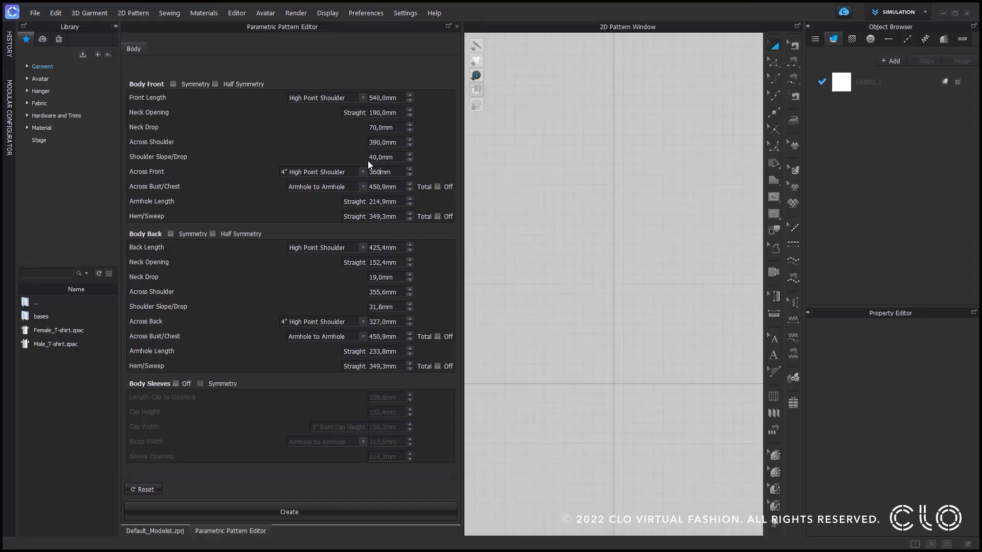
{"action": "key", "text": "Return"}
Set the Body Front's Across Bust/Chest, measured Armhole to Armhole, to an 840 mm total
{"action": "left_click", "coordinate": [364, 187]}
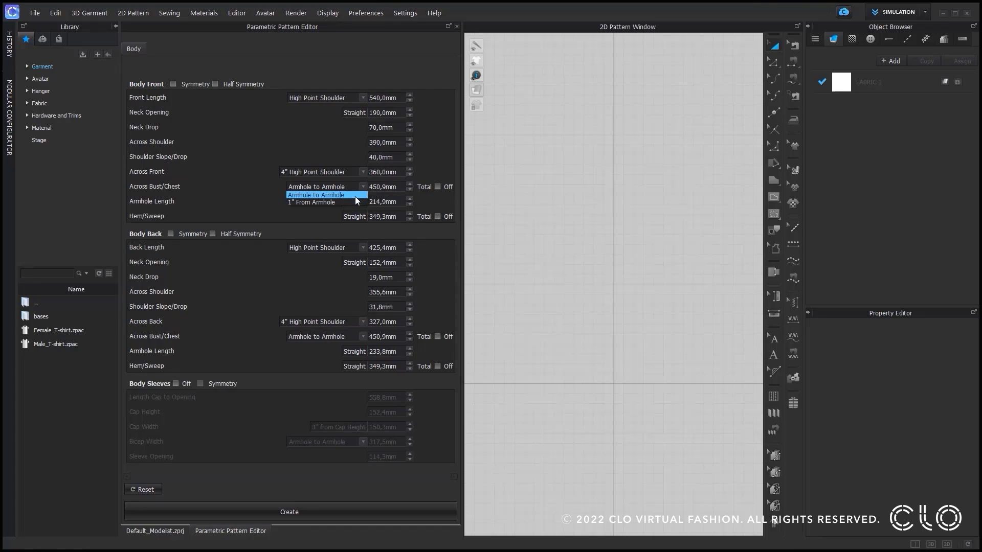
{"action": "left_click", "coordinate": [355, 196]}
{"action": "left_click", "coordinate": [438, 186]}
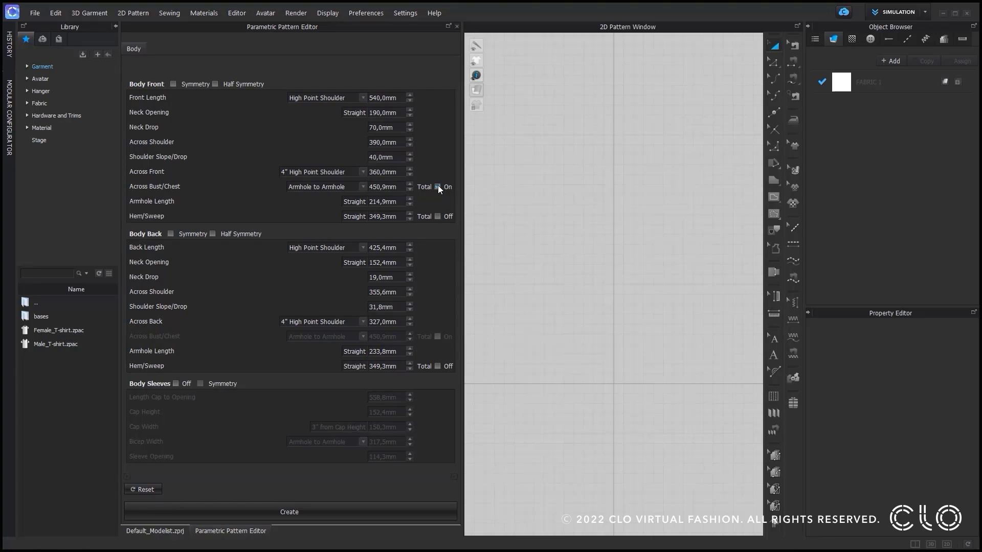
{"action": "double_click", "coordinate": [403, 188]}
{"action": "type", "text": "840"}
{"action": "key", "text": "Return"}
Set the Body Front's Armhole Length to 170 mm and its Hem/Sweep to an 840 mm total
{"action": "double_click", "coordinate": [404, 199]}
{"action": "type", "text": "170"}
{"action": "key", "text": "Return"}
{"action": "left_click", "coordinate": [438, 216]}
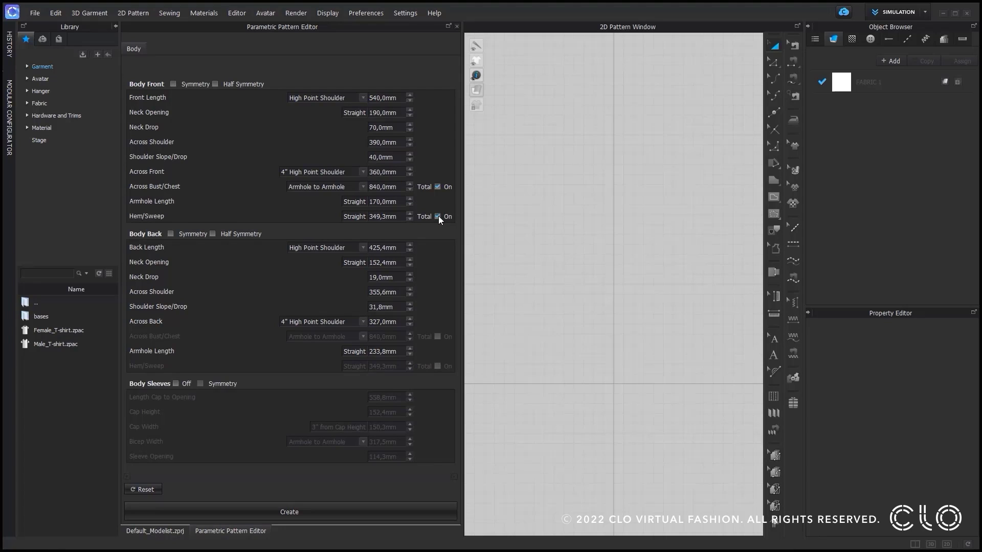
{"action": "double_click", "coordinate": [402, 216]}
{"action": "type", "text": "840"}
{"action": "key", "text": "Return"}
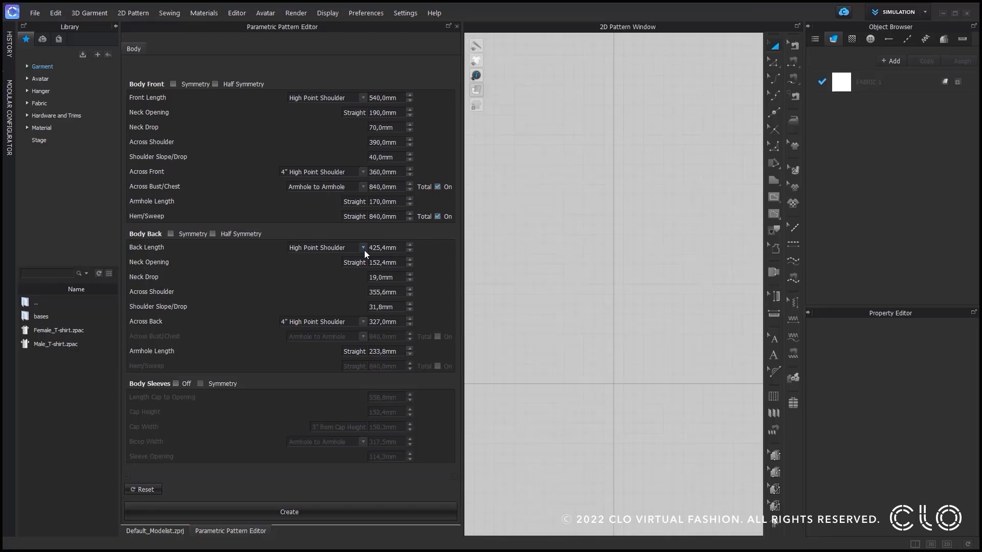
Set the Back Length, measured from High Point Shoulder, to 550 mm
{"action": "left_click", "coordinate": [364, 250]}
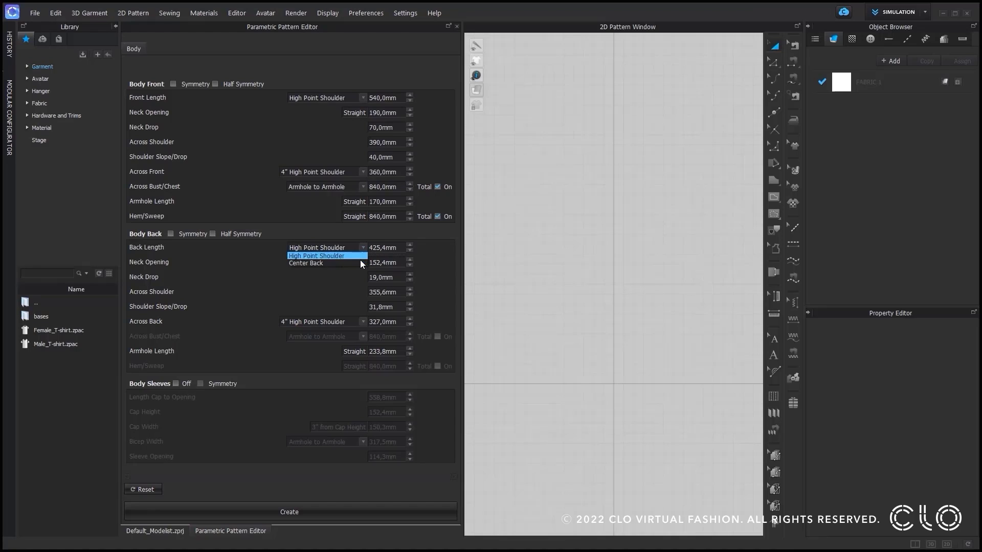
{"action": "left_click", "coordinate": [357, 256]}
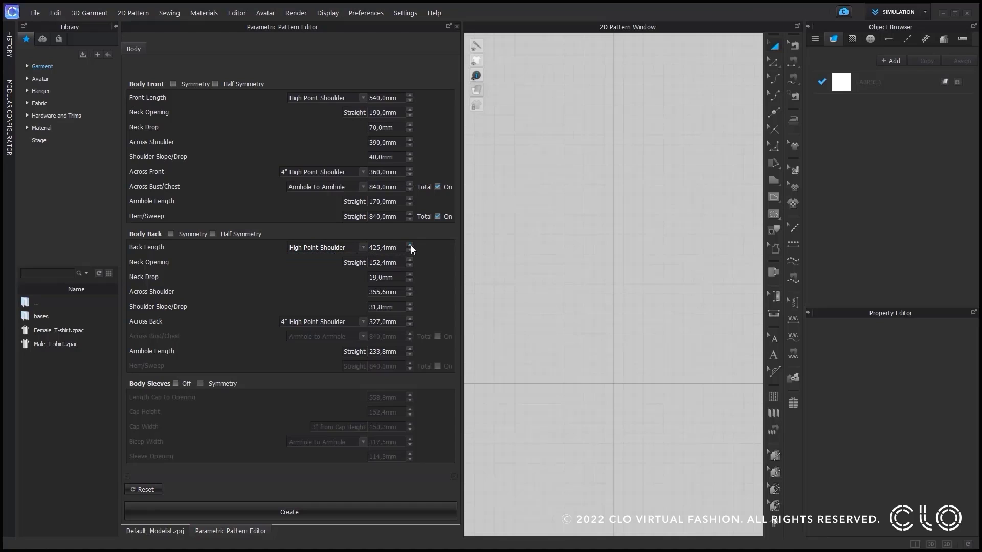
{"action": "double_click", "coordinate": [405, 247]}
{"action": "type", "text": "550"}
{"action": "key", "text": "Return"}
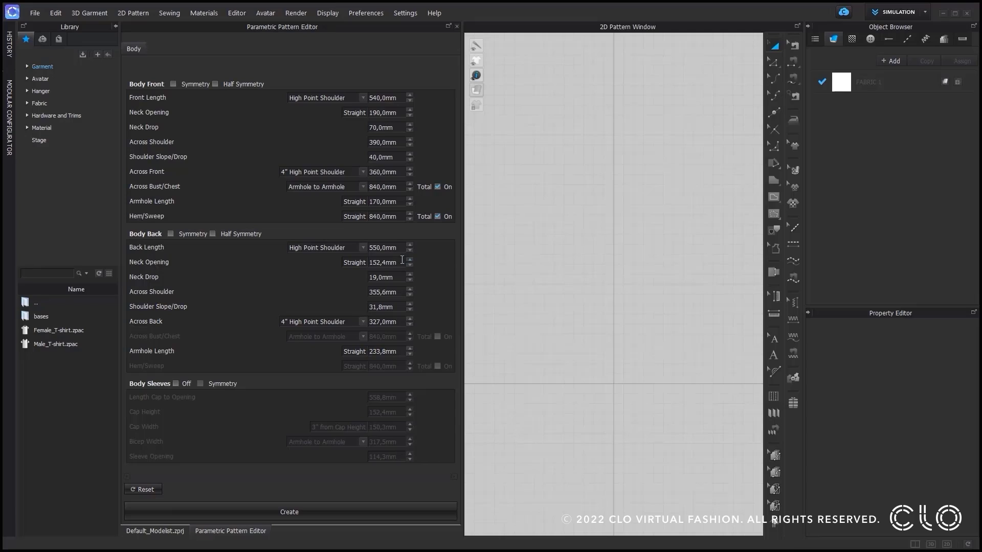
Set the Body Back's Neck Opening to 200 mm and Neck Drop to 30 mm
{"action": "double_click", "coordinate": [402, 260]}
{"action": "type", "text": "200"}
{"action": "key", "text": "Return"}
{"action": "double_click", "coordinate": [399, 278]}
{"action": "type", "text": "30"}
Set the Body Back's Across Shoulder to 410 mm and Shoulder Slope/Drop to 40 mm
{"action": "double_click", "coordinate": [403, 292]}
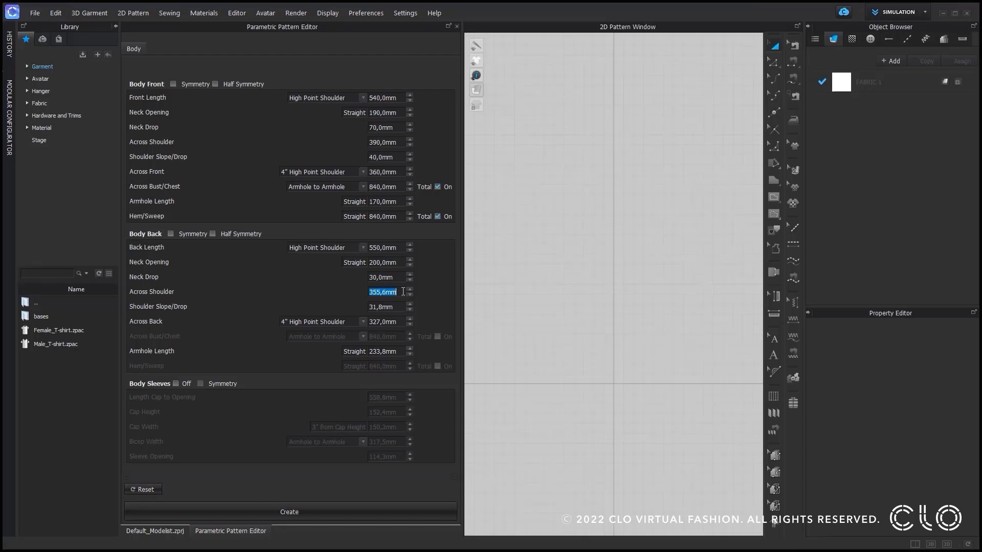
{"action": "type", "text": "410"}
{"action": "key", "text": "Return"}
{"action": "double_click", "coordinate": [401, 307]}
{"action": "type", "text": "40"}
{"action": "key", "text": "Return"}
Set Across Back at 4" High Point Shoulder to 380 mm and the Body Back's Armhole Length to 200 mm
{"action": "left_click", "coordinate": [361, 322]}
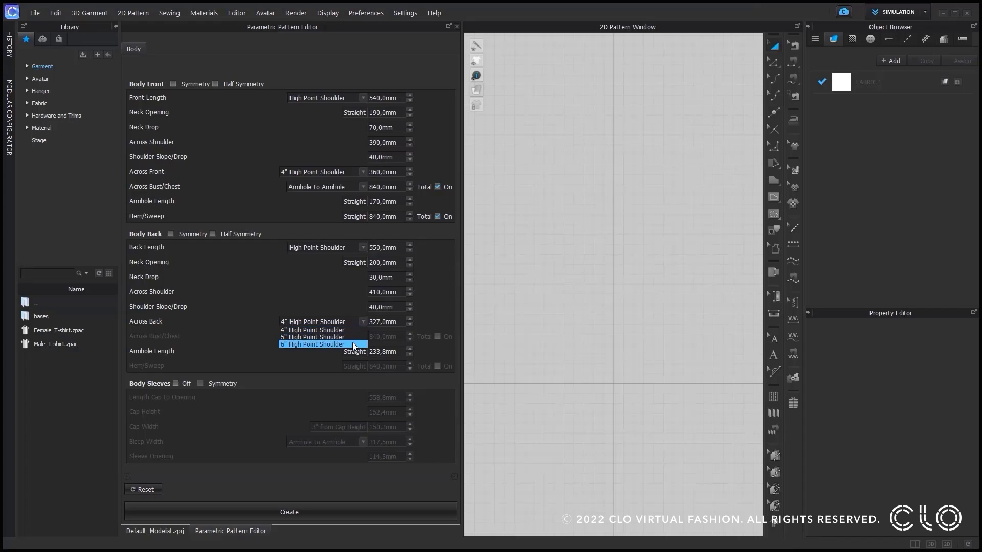
{"action": "left_click", "coordinate": [350, 331]}
{"action": "double_click", "coordinate": [401, 323]}
{"action": "type", "text": "380"}
{"action": "key", "text": "Return"}
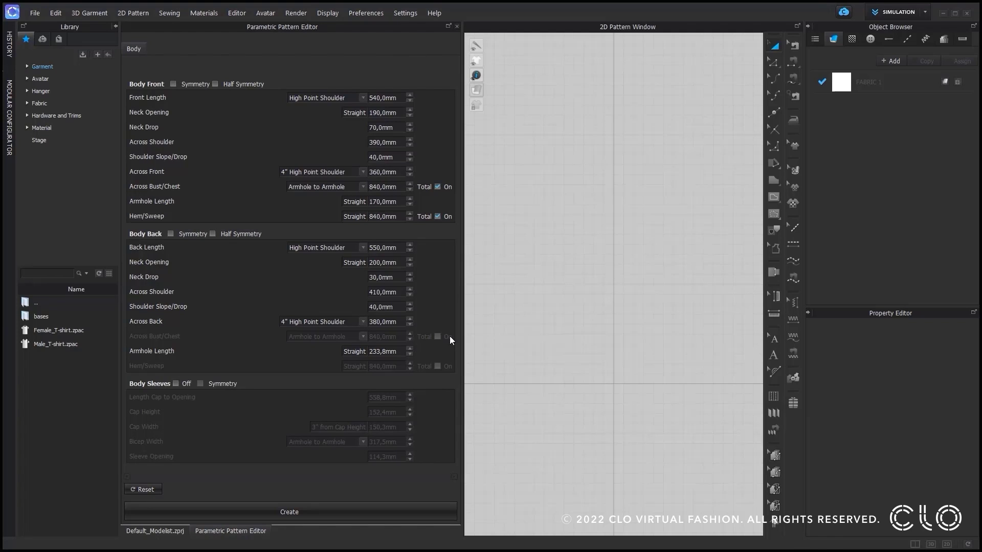
{"action": "left_click", "coordinate": [402, 353]}
{"action": "type", "text": "200"}
{"action": "key", "text": "Return"}
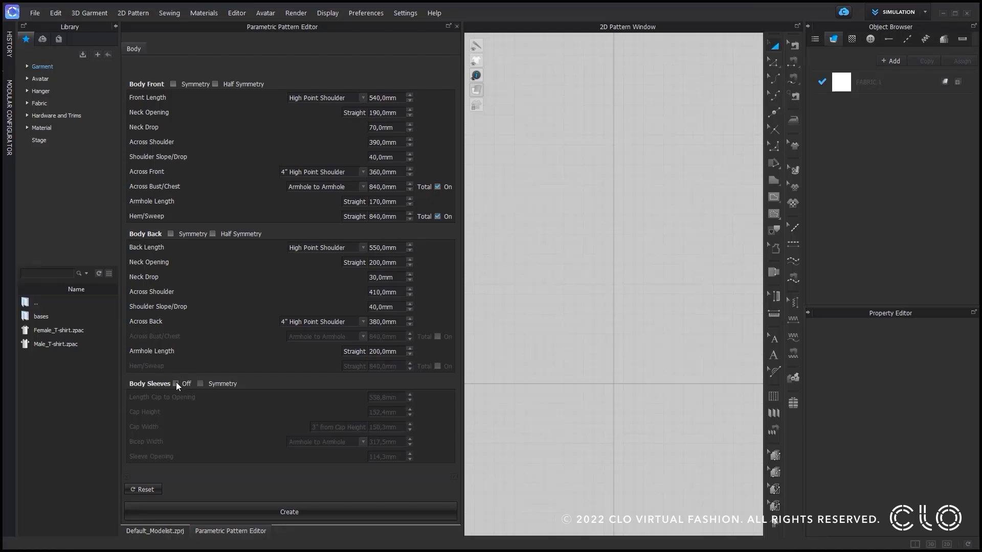
Enable Body Sleeves with Length Cap to Opening 160 mm, Cap Height 95 mm and Cap Width 245 mm
{"action": "left_click", "coordinate": [176, 384]}
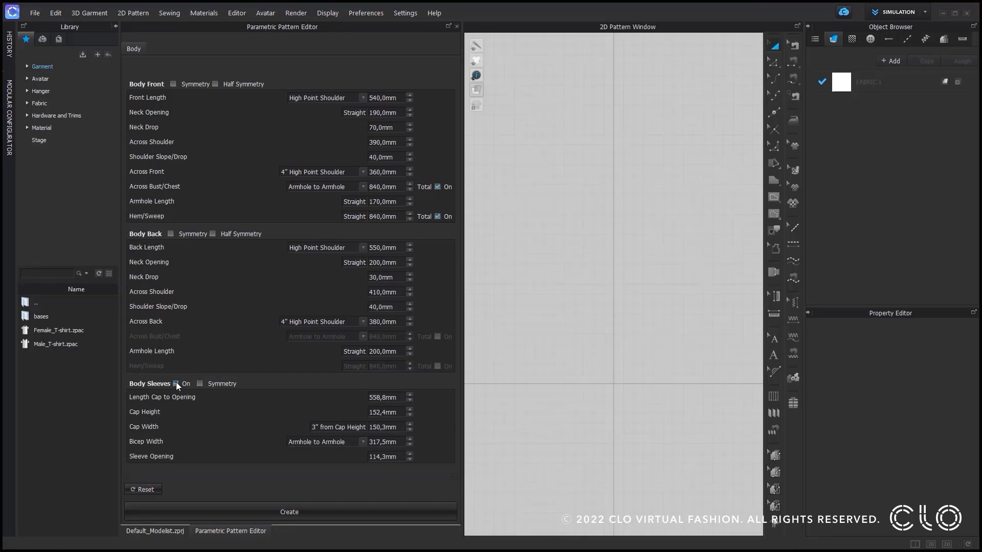
{"action": "double_click", "coordinate": [401, 400]}
{"action": "type", "text": "160"}
{"action": "key", "text": "Return"}
{"action": "double_click", "coordinate": [403, 413]}
{"action": "type", "text": "95"}
{"action": "double_click", "coordinate": [402, 429]}
{"action": "type", "text": "245"}
Set the sleeves' Bicep Width, measured Armhole to Armhole, to 340 mm and Sleeve Opening to 300 mm
{"action": "left_click", "coordinate": [363, 443]}
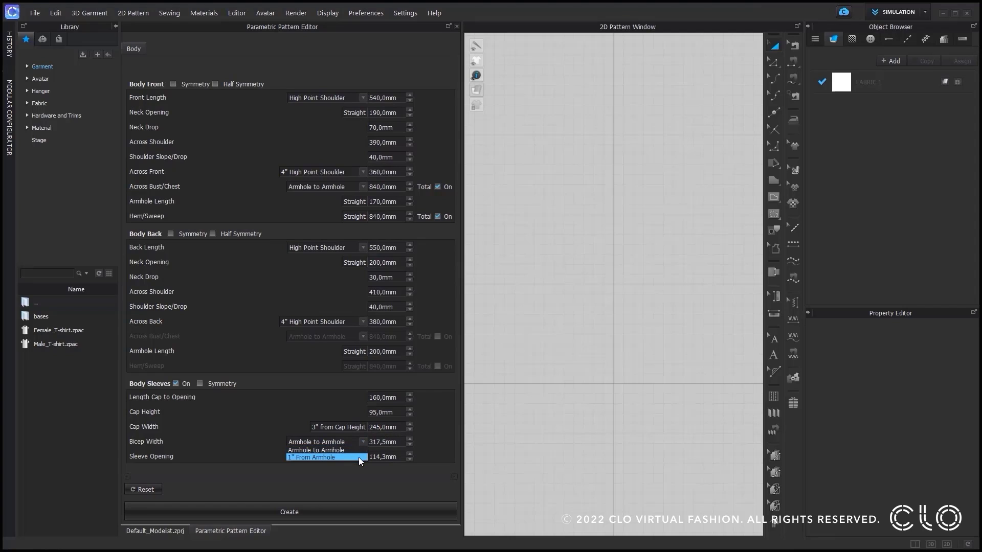
{"action": "left_click", "coordinate": [357, 450]}
{"action": "double_click", "coordinate": [402, 444]}
{"action": "type", "text": "340"}
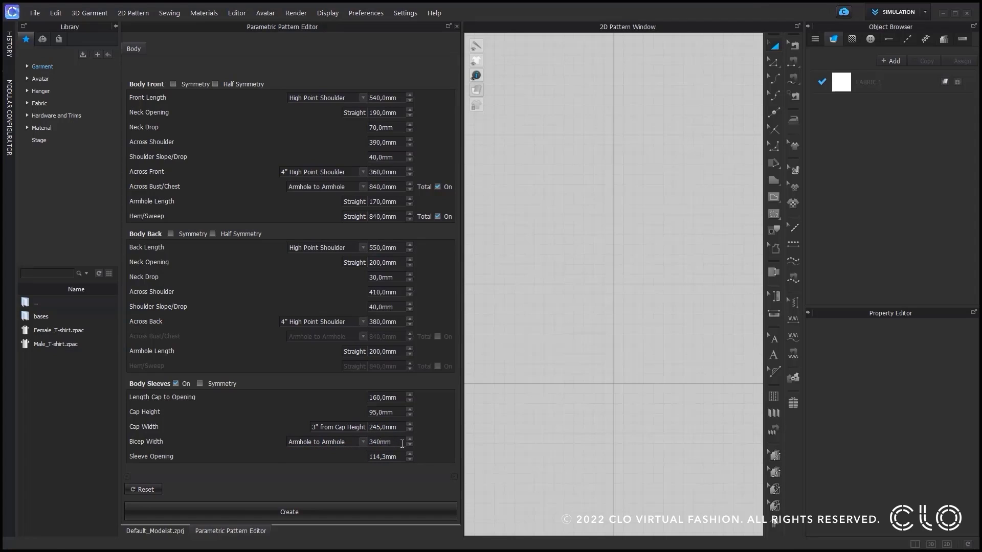
{"action": "key", "text": "Return"}
{"action": "triple_click", "coordinate": [401, 456]}
{"action": "type", "text": "300"}
{"action": "key", "text": "Return"}
Create the body front, back and sleeve patterns with Symmetry enabled for all three, and place them in the 2D pattern window
{"action": "left_click", "coordinate": [330, 514]}
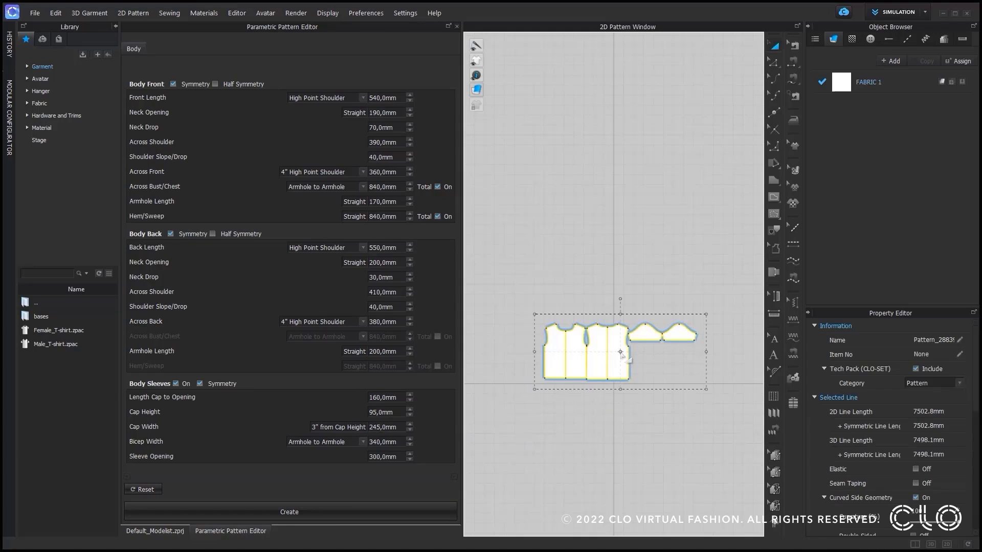
{"action": "left_click", "coordinate": [641, 426]}
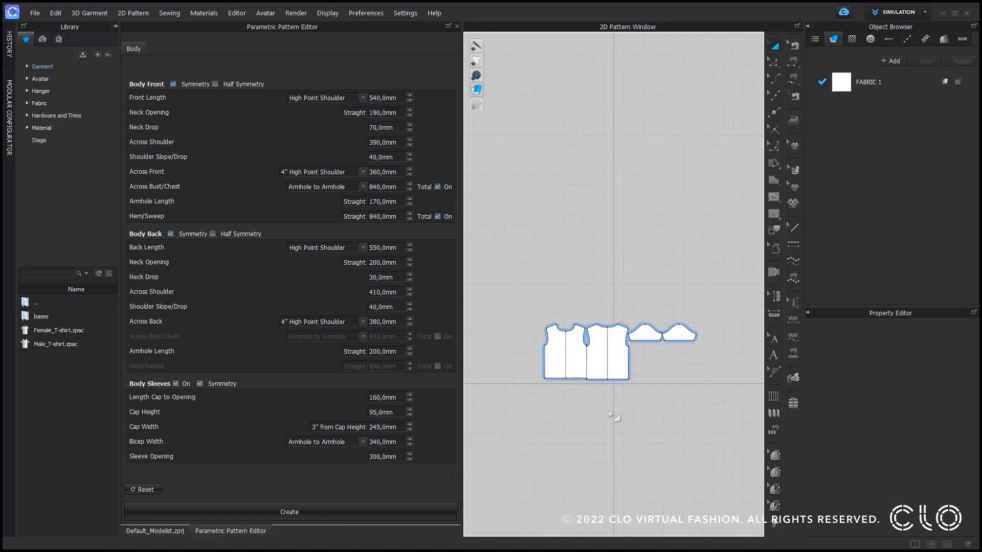
{"action": "scroll", "coordinate": [611, 414], "scroll_direction": "up", "scroll_amount": 5}
{"action": "middle_click_drag", "start_coordinate": [612, 414], "coordinate": [616, 375]}
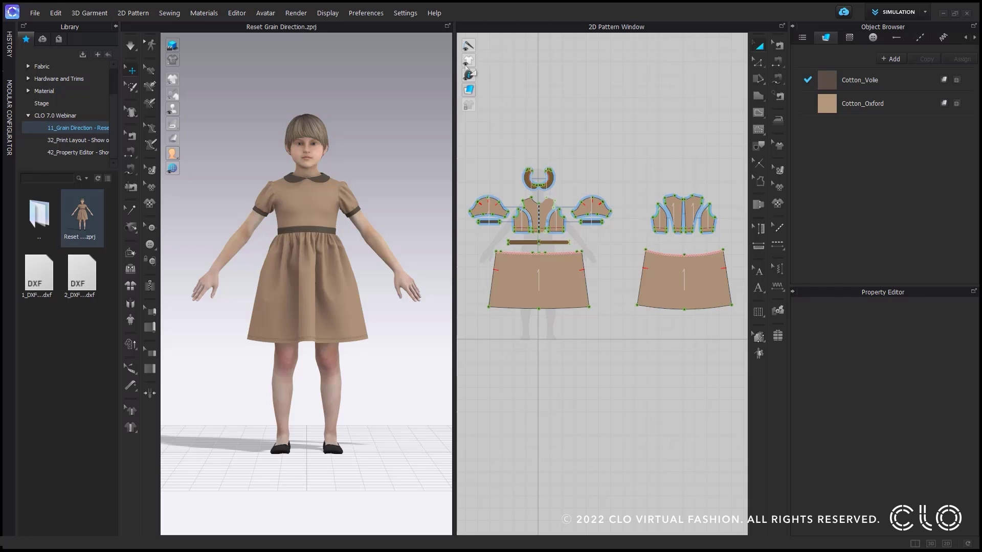
Check the Grain Direction value of the dress's front skirt pattern
{"action": "scroll", "coordinate": [587, 164], "scroll_direction": "up", "scroll_amount": 5}
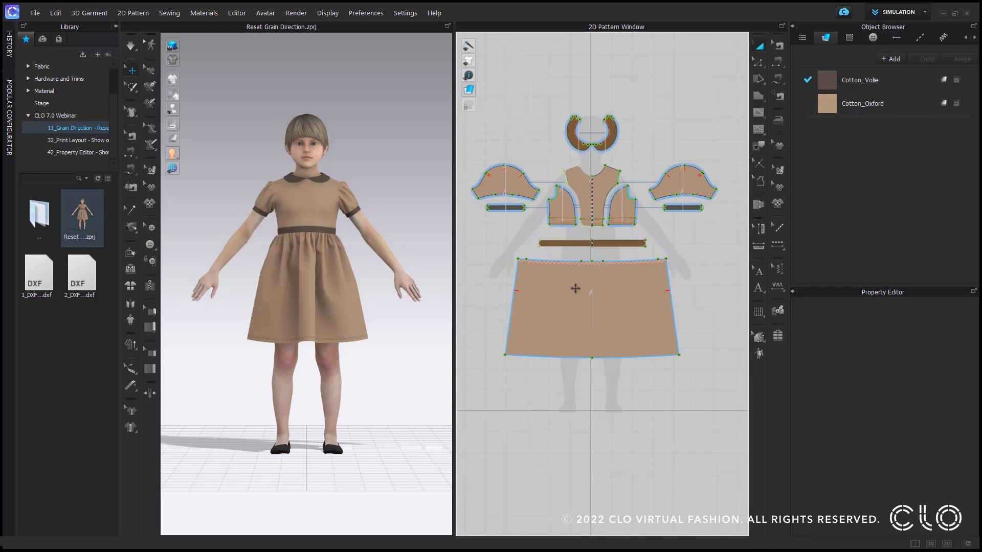
{"action": "left_click", "coordinate": [633, 301]}
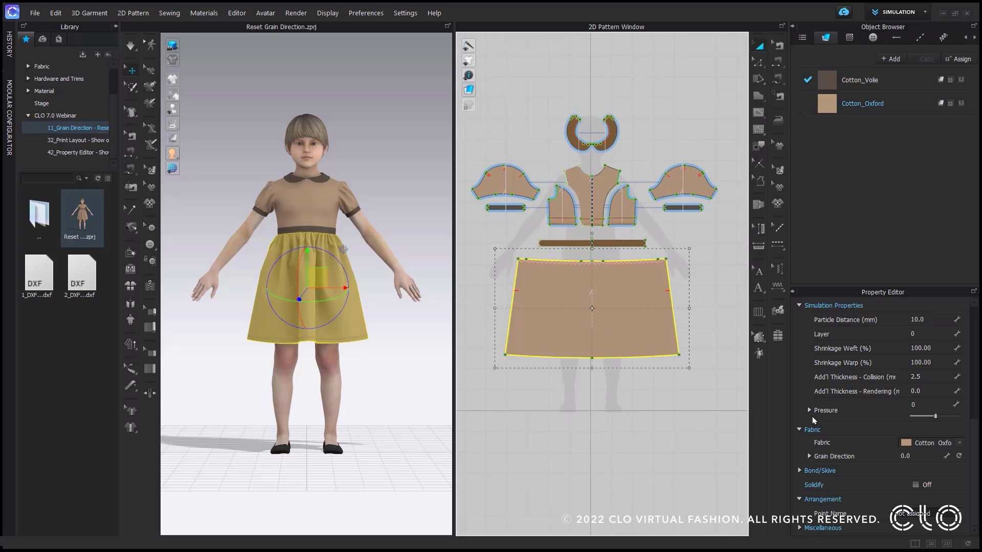
{"action": "left_click", "coordinate": [907, 456]}
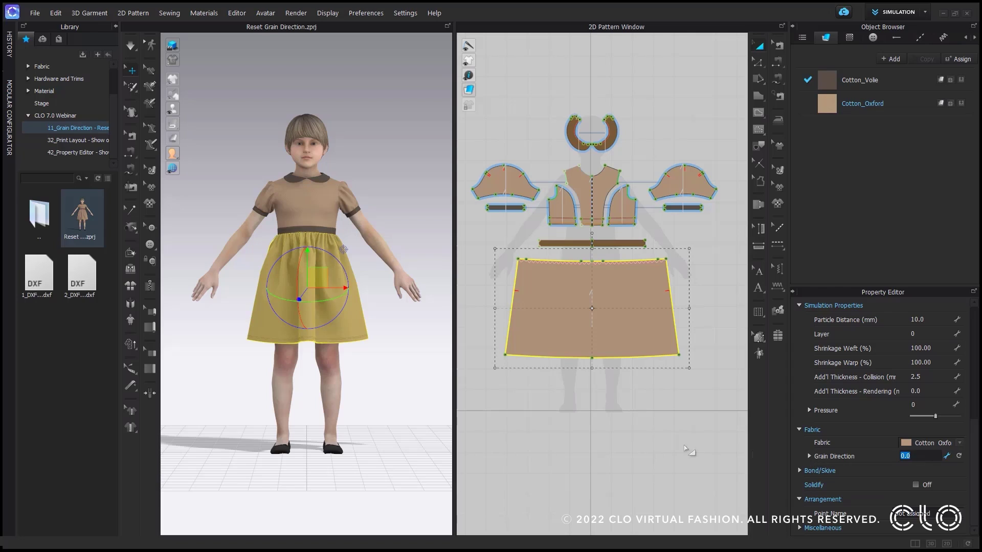
Open 1_DXF_Vertical_0.dxf from the library with Reset Grain Angle set to Maintain Original
{"action": "double_click", "coordinate": [32, 286]}
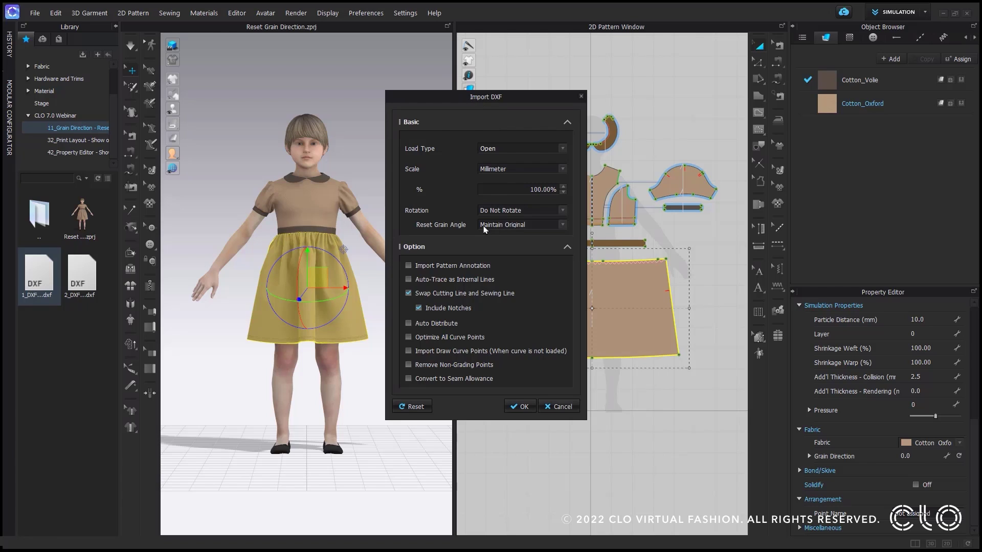
{"action": "left_click", "coordinate": [552, 226]}
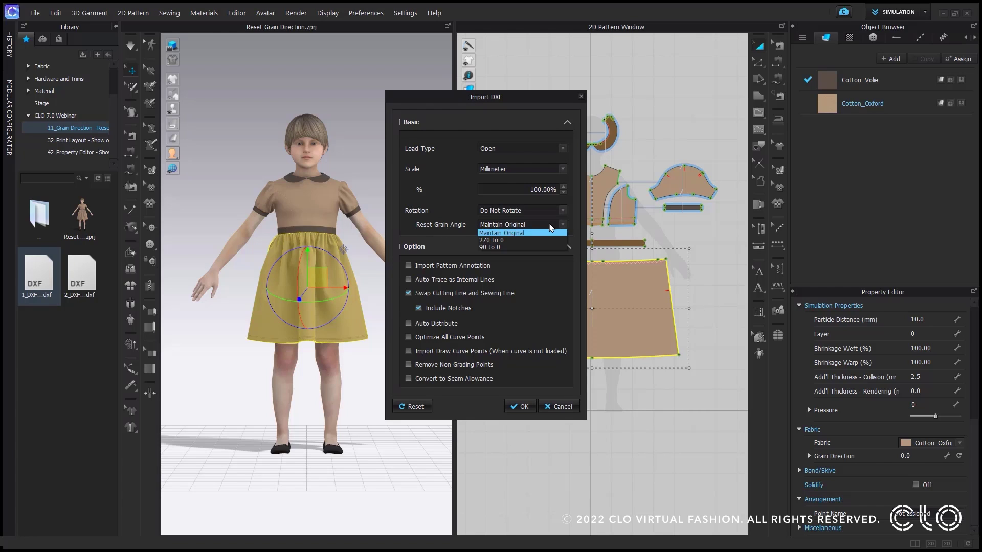
{"action": "left_click", "coordinate": [521, 233]}
{"action": "left_click", "coordinate": [524, 407]}
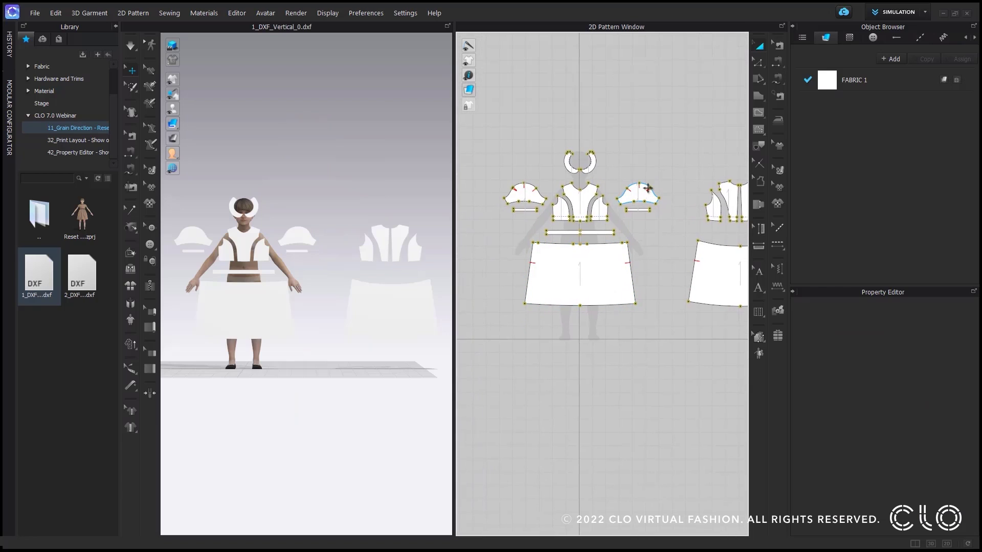
Inspect the Grain Direction of the front skirt pattern in the imported vertical DXF layout
{"action": "scroll", "coordinate": [535, 345], "scroll_direction": "up", "scroll_amount": 2}
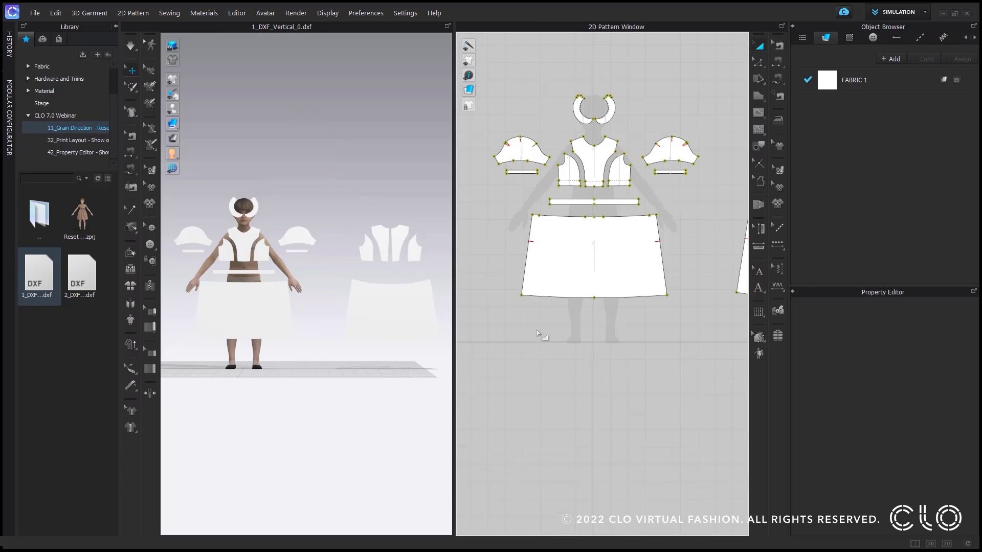
{"action": "left_click", "coordinate": [605, 258]}
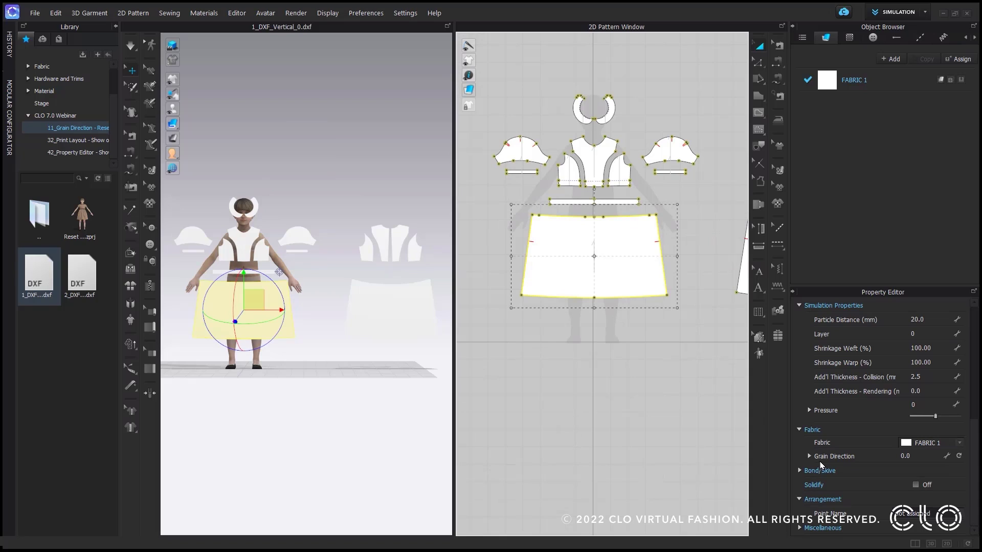
{"action": "left_click", "coordinate": [913, 456]}
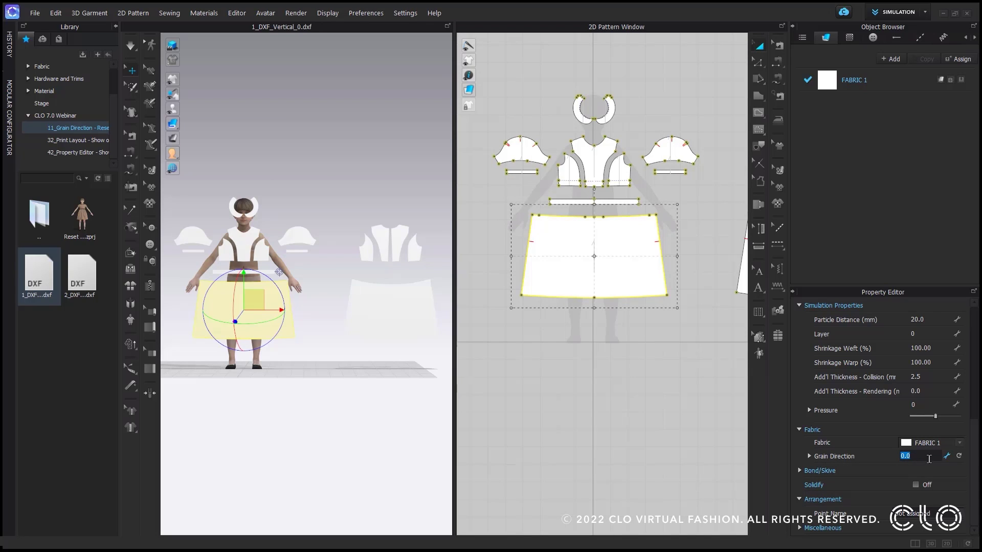
Open 2_DXF_horizontal_Right_270.dxf from the library without saving the current file, accepting the import settings as they are
{"action": "double_click", "coordinate": [84, 284]}
{"action": "left_click", "coordinate": [522, 313]}
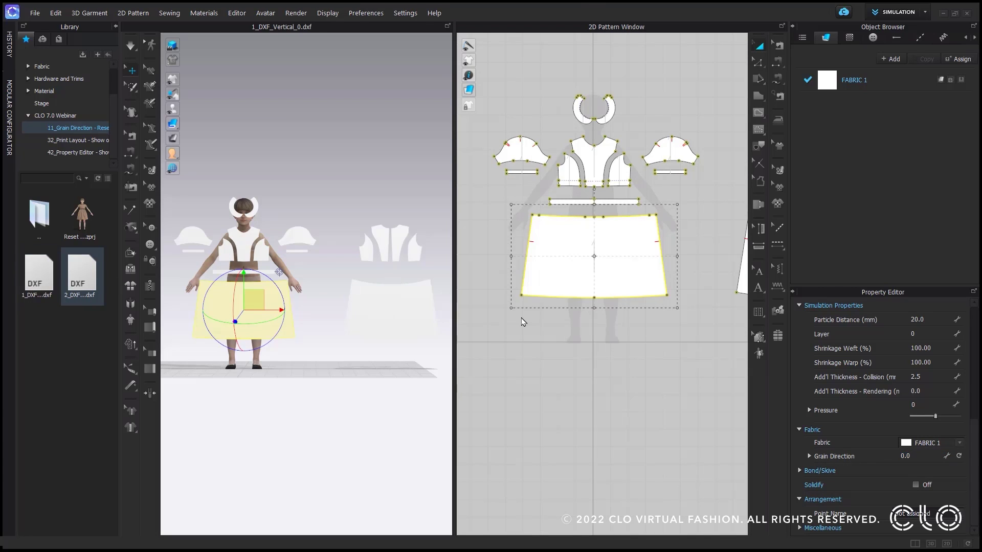
{"action": "left_click", "coordinate": [513, 406]}
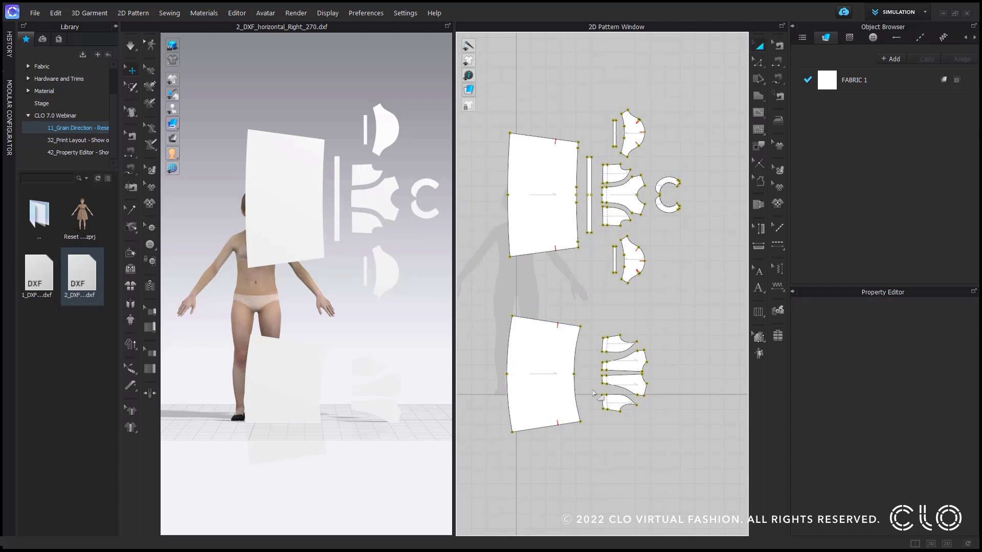
Inspect the Grain Direction of the front skirt pattern in the imported horizontal DXF layout
{"action": "middle_click_drag", "start_coordinate": [651, 280], "coordinate": [654, 348]}
{"action": "left_click", "coordinate": [586, 287]}
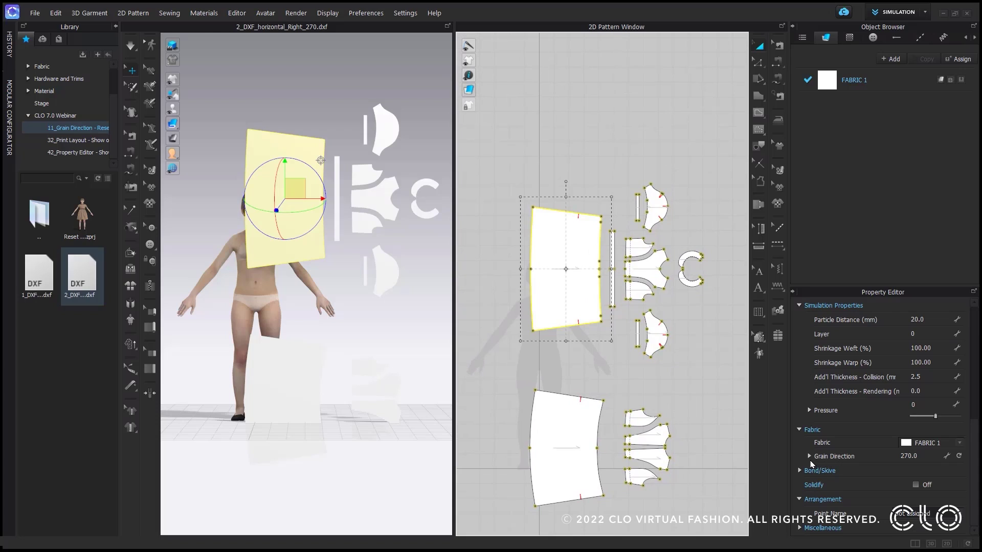
{"action": "left_click", "coordinate": [908, 456]}
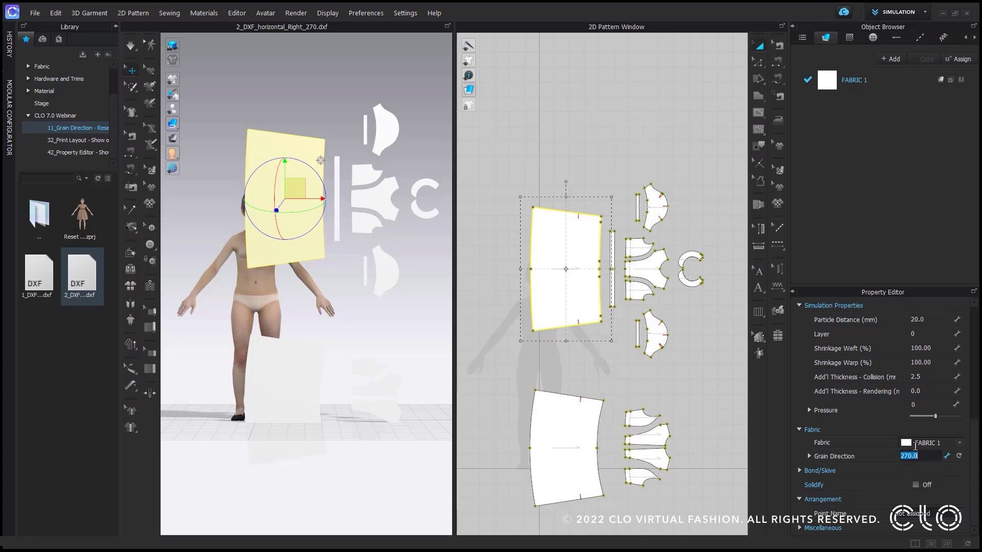
{"action": "right_click_drag", "start_coordinate": [651, 313], "coordinate": [648, 258]}
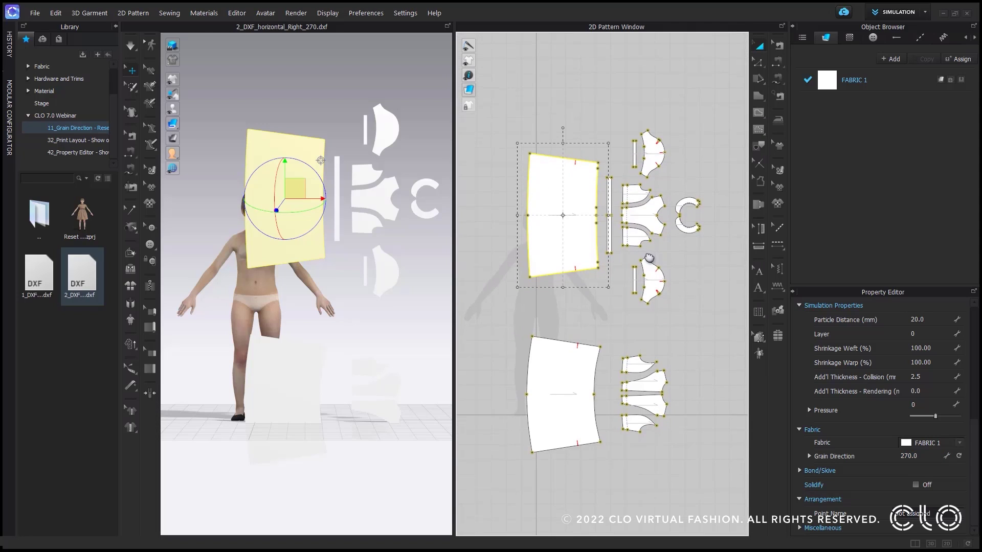
Reopen 2_DXF_horizontal_Right_270.dxf without saving, with Reset Grain Angle set to 270 to 0
{"action": "double_click", "coordinate": [81, 276]}
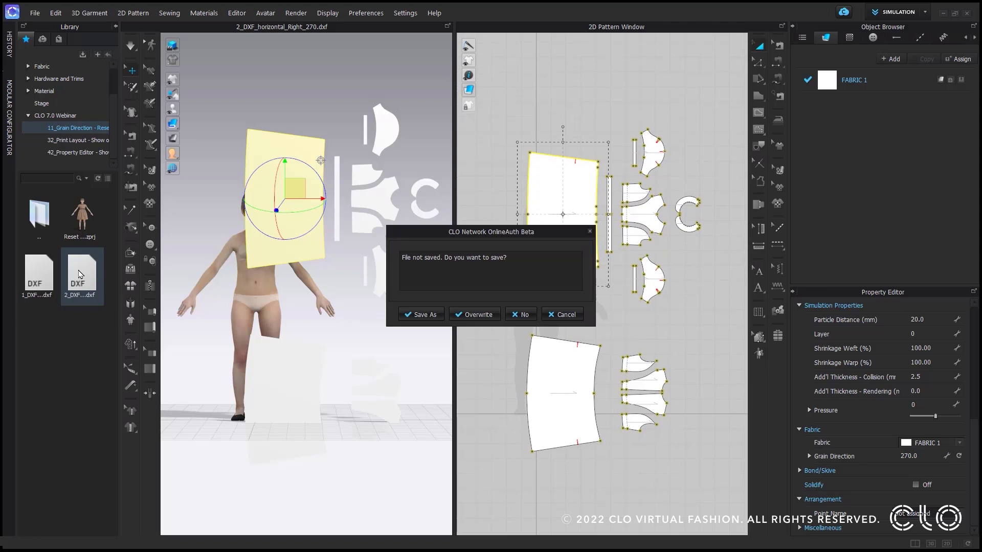
{"action": "left_click", "coordinate": [522, 314]}
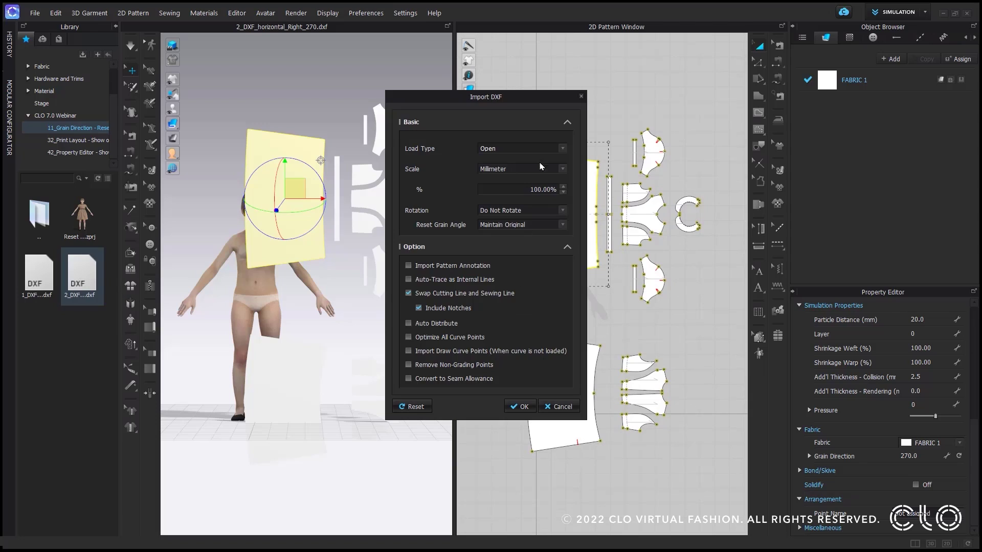
{"action": "left_click", "coordinate": [507, 225]}
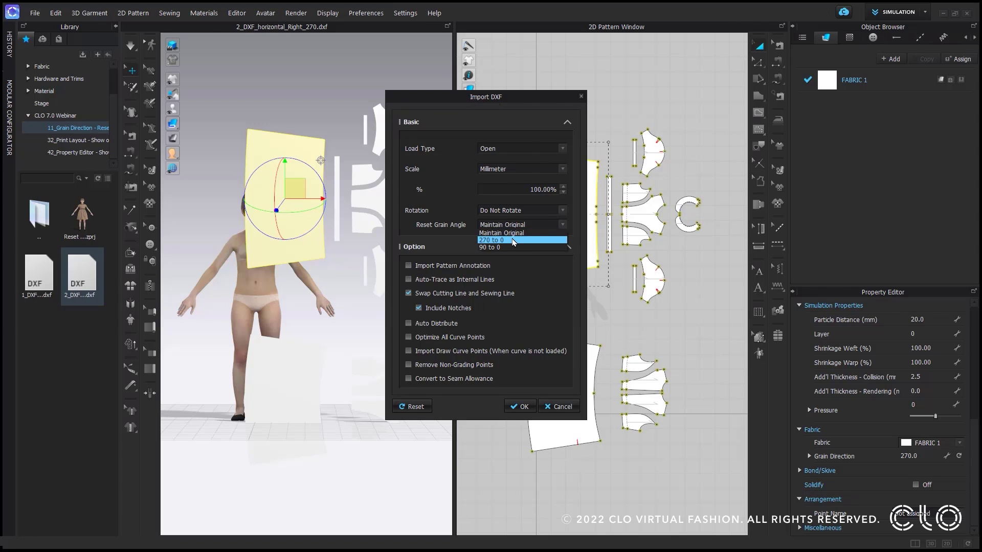
{"action": "left_click", "coordinate": [514, 240]}
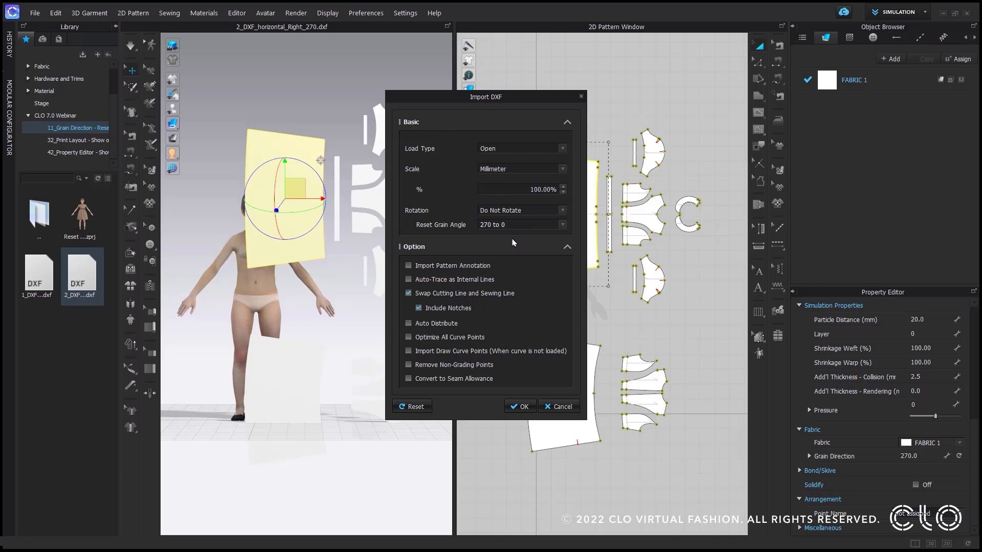
{"action": "left_click", "coordinate": [518, 407]}
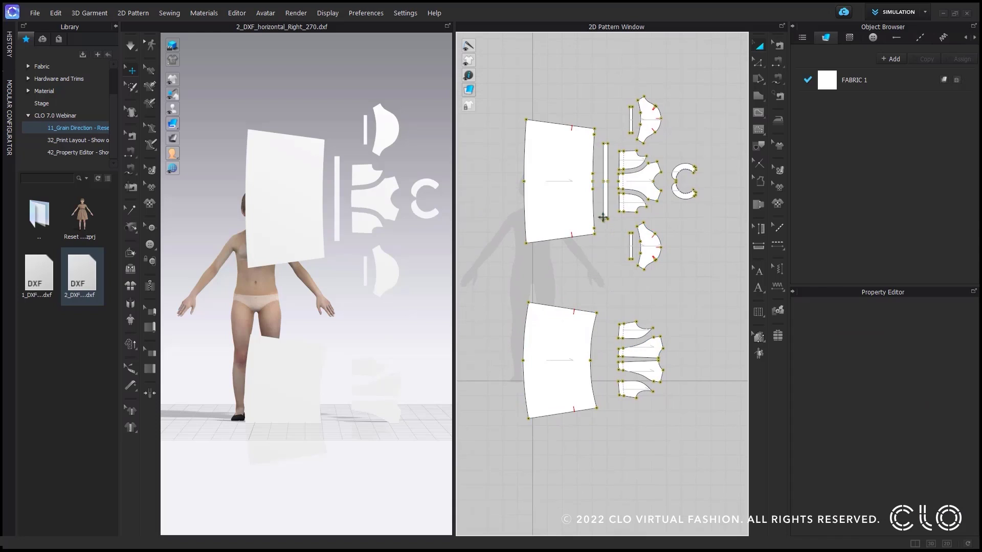
Check the front skirt's Grain Direction after the reset import and deselect the pattern
{"action": "left_click", "coordinate": [580, 203]}
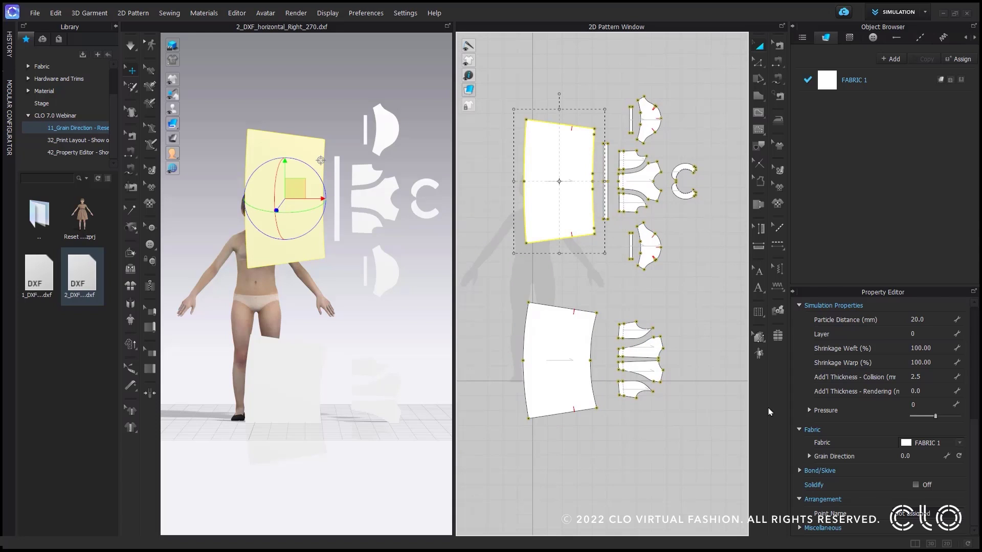
{"action": "left_click", "coordinate": [918, 455]}
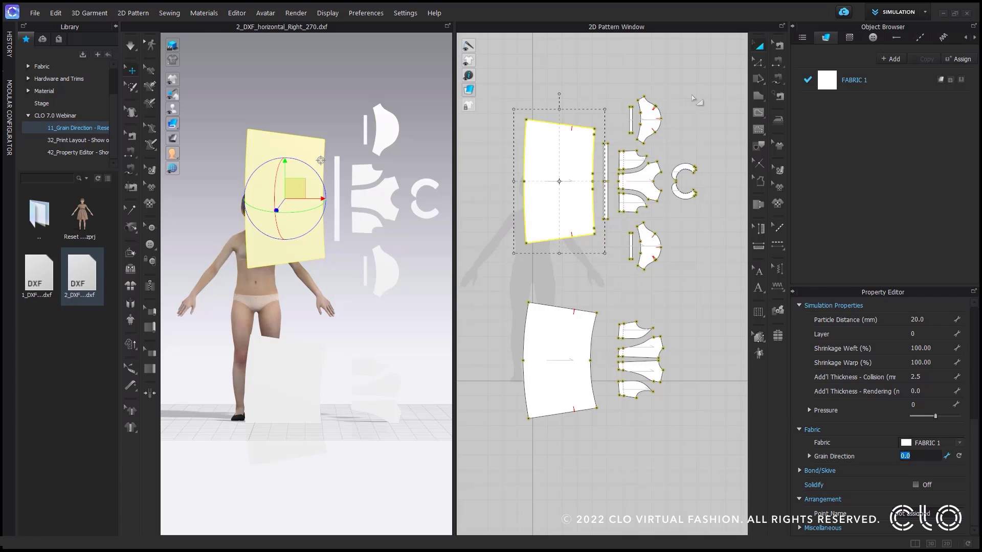
{"action": "left_click", "coordinate": [692, 97]}
Try rotating all the patterns together a quarter turn counterclockwise so their grain lines point upward
{"action": "left_click_drag", "start_coordinate": [728, 67], "coordinate": [463, 468]}
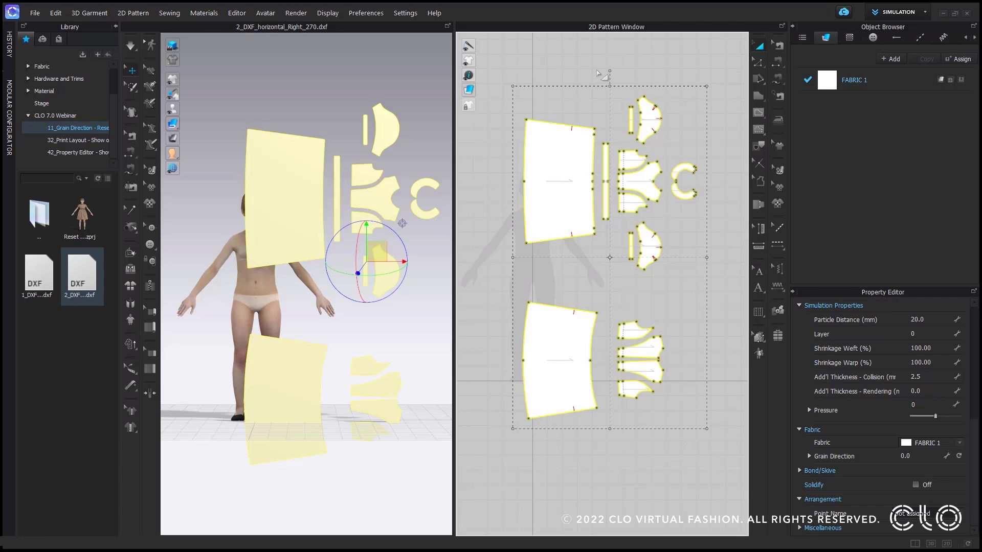
{"action": "left_click_drag", "start_coordinate": [610, 71], "coordinate": [500, 267]}
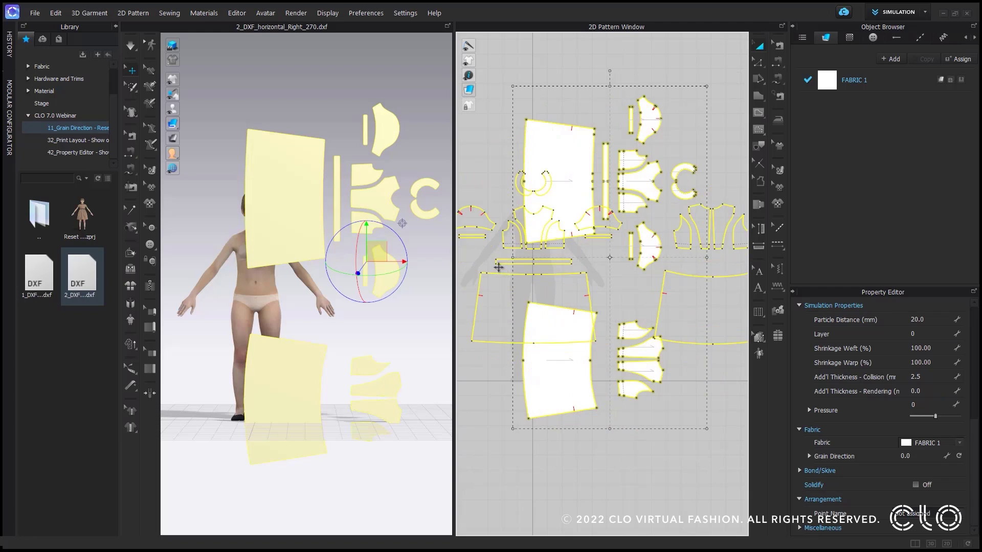
{"action": "key", "text": "ctrl+z"}
{"action": "key", "text": "Escape"}
{"action": "scroll", "coordinate": [572, 241], "scroll_direction": "up", "scroll_amount": 1}
{"action": "left_click", "coordinate": [572, 240]}
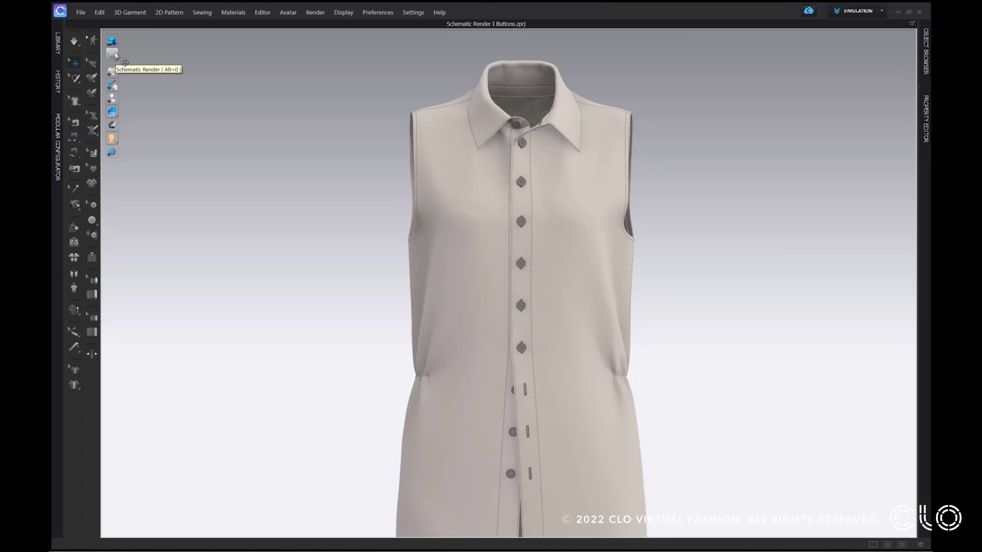
Switch the shirt dress to Schematic Render, try a Seamline thickness of 1 pixel and set it to 4 pixels
{"action": "left_click", "coordinate": [112, 53]}
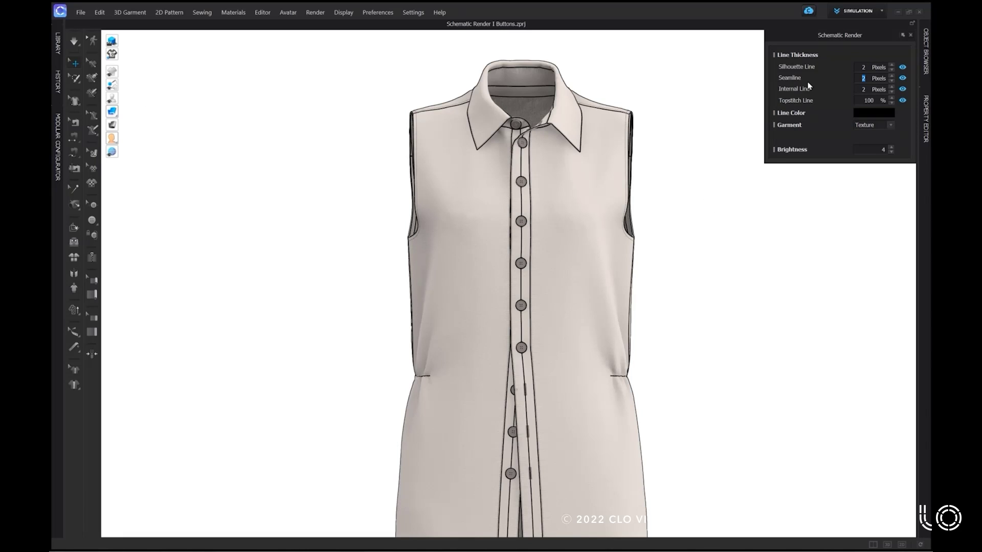
{"action": "type", "text": "1"}
{"action": "key", "text": "Return"}
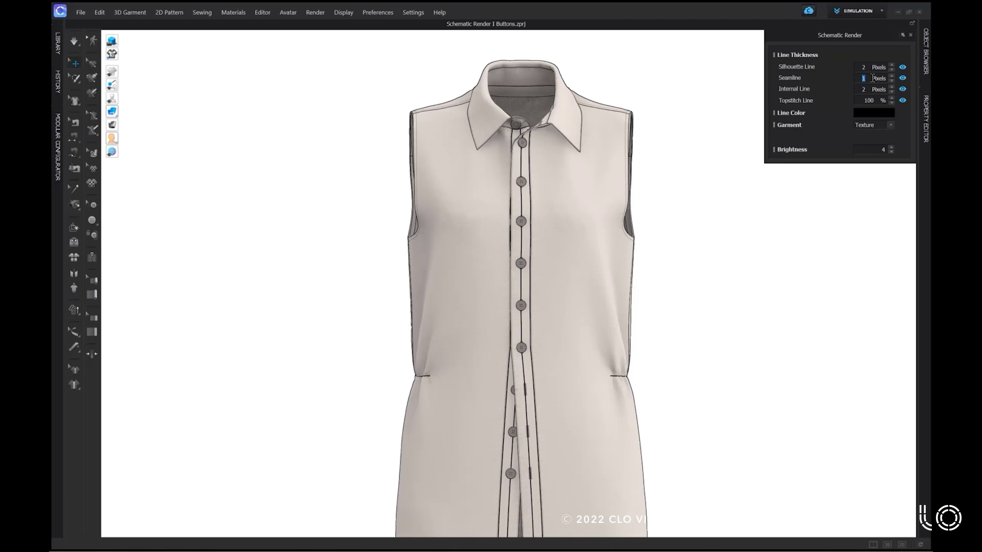
{"action": "scroll", "coordinate": [872, 78], "scroll_direction": "up", "scroll_amount": 3}
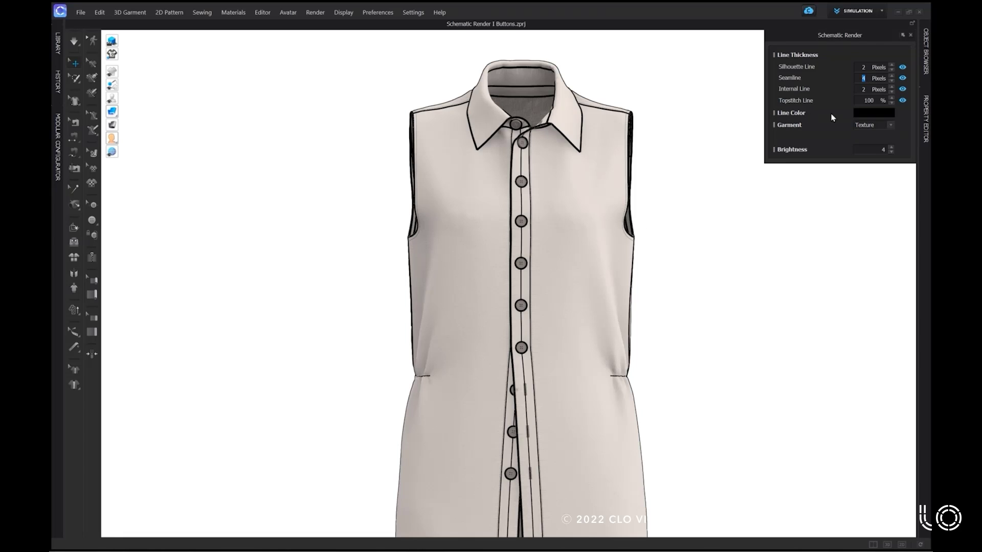
Try red and blue (2600FD) as the schematic Line Color, and return it to black (000000)
{"action": "left_click", "coordinate": [860, 111]}
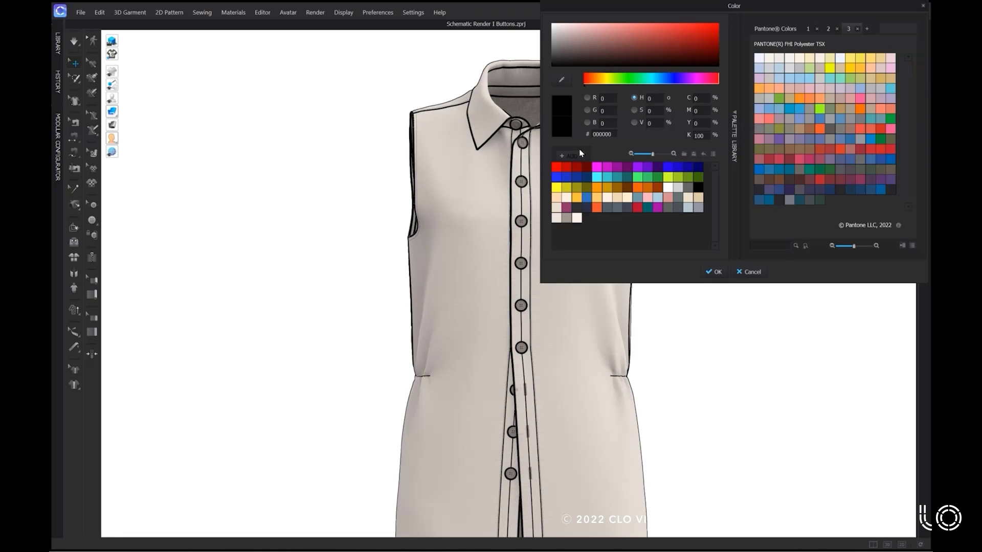
{"action": "left_click", "coordinate": [557, 169]}
{"action": "left_click", "coordinate": [668, 168]}
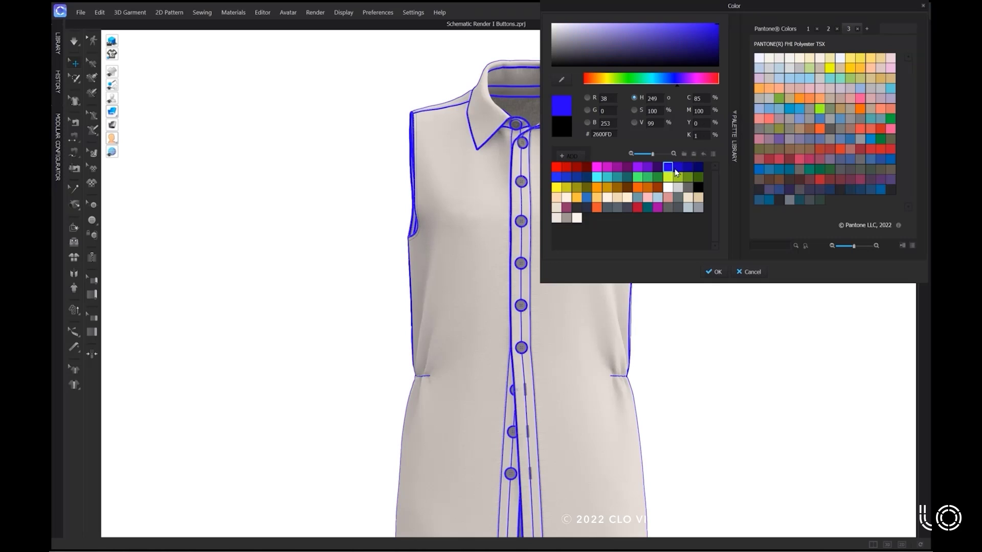
{"action": "left_click", "coordinate": [701, 194]}
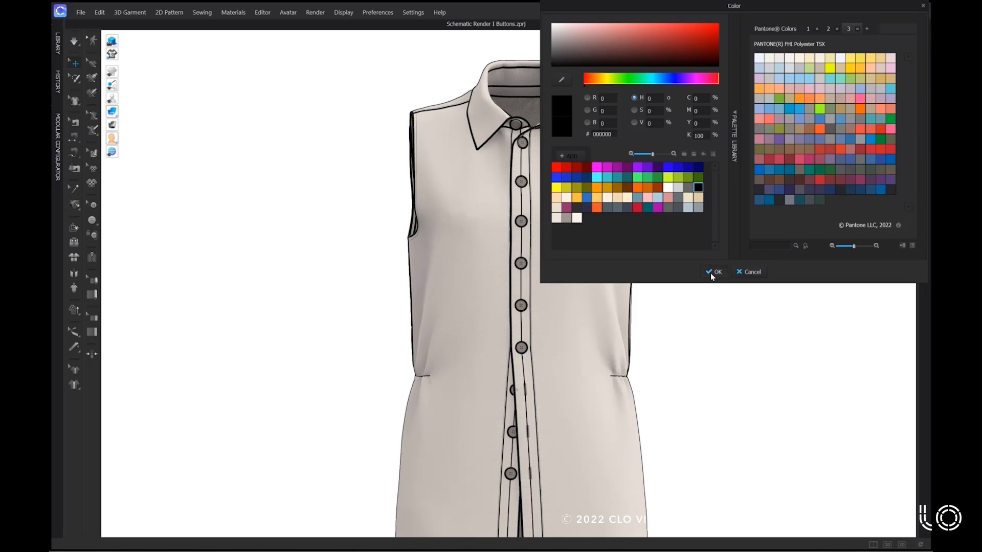
{"action": "left_click", "coordinate": [713, 273]}
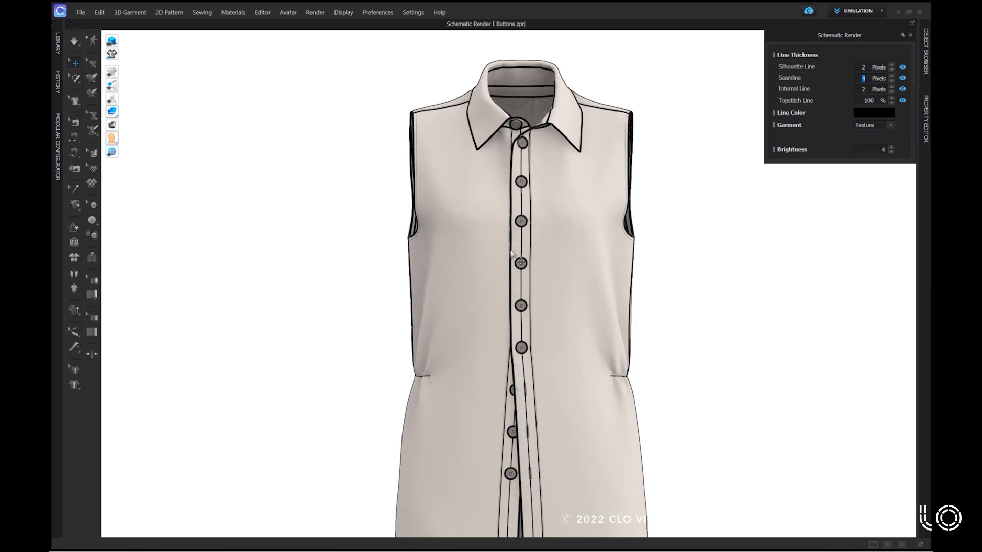
Select Button 14 and turn off Use Same Material as Button for its thread
{"action": "scroll", "coordinate": [516, 255], "scroll_direction": "up", "scroll_amount": 6}
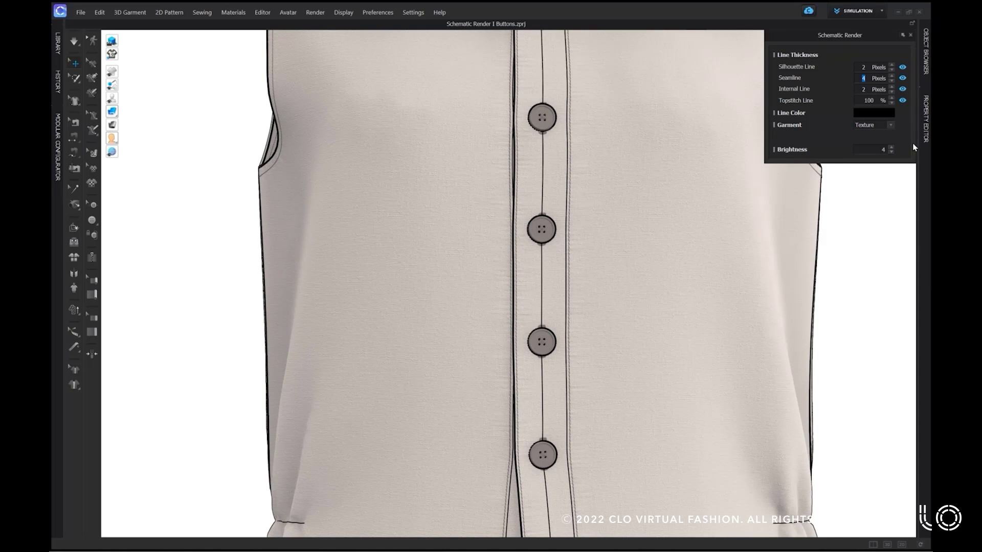
{"action": "left_click", "coordinate": [923, 56]}
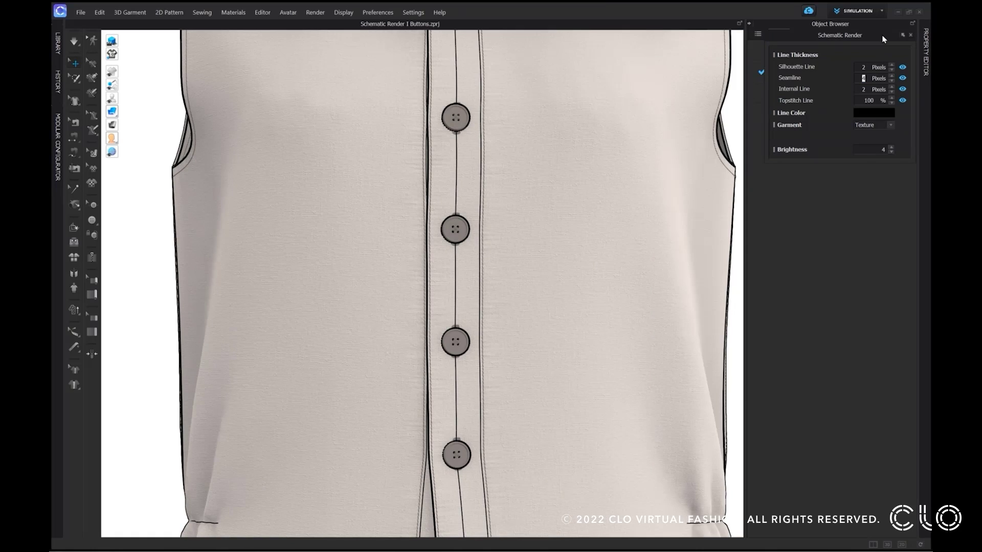
{"action": "left_click_drag", "start_coordinate": [882, 36], "coordinate": [707, 26]}
{"action": "left_click", "coordinate": [821, 34]}
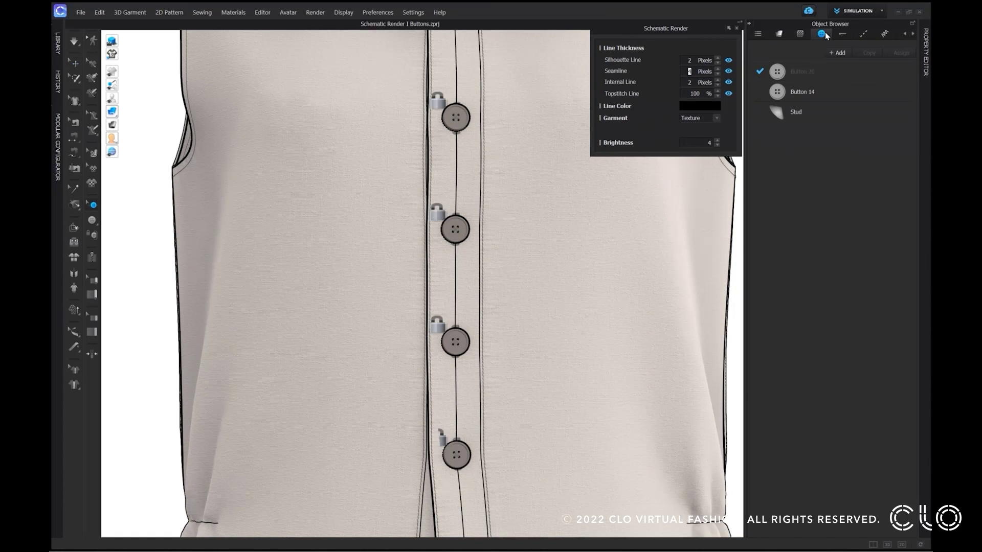
{"action": "left_click", "coordinate": [812, 94]}
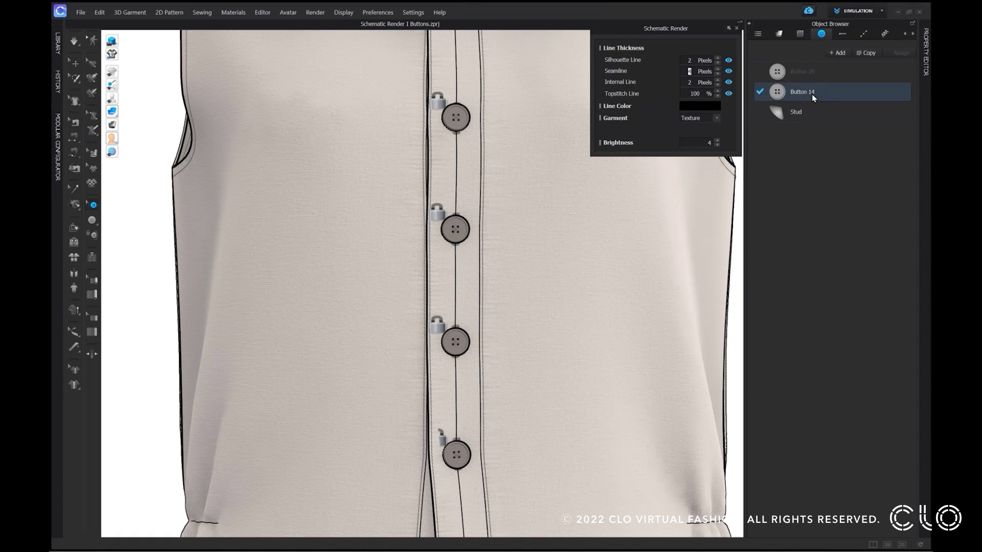
{"action": "left_click", "coordinate": [927, 54]}
{"action": "scroll", "coordinate": [851, 396], "scroll_direction": "down", "scroll_amount": 5}
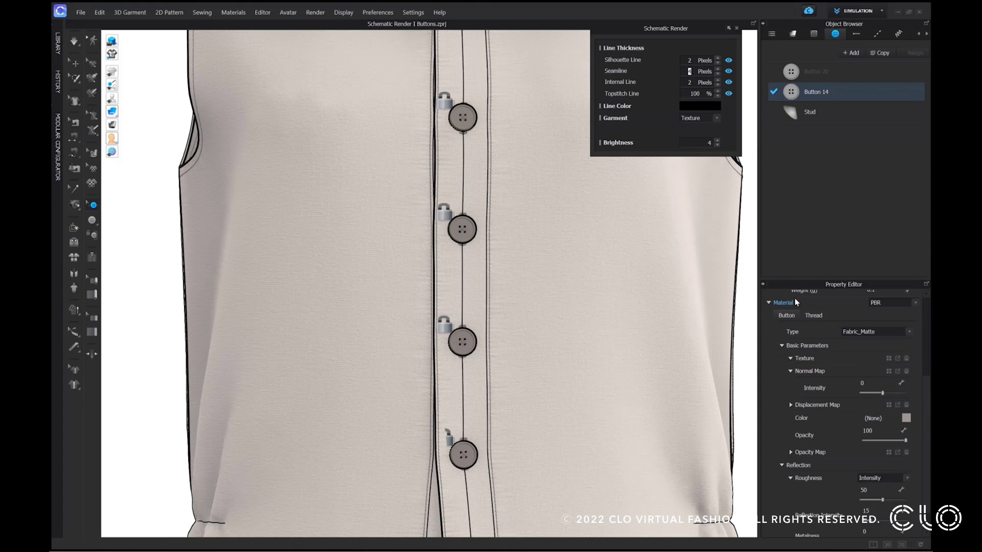
{"action": "left_click", "coordinate": [820, 315]}
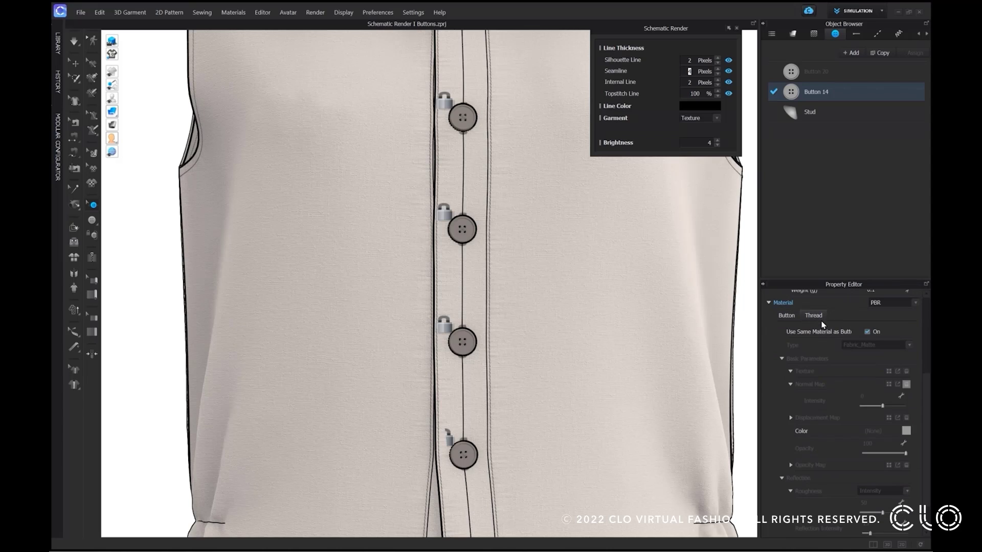
{"action": "left_click", "coordinate": [867, 332]}
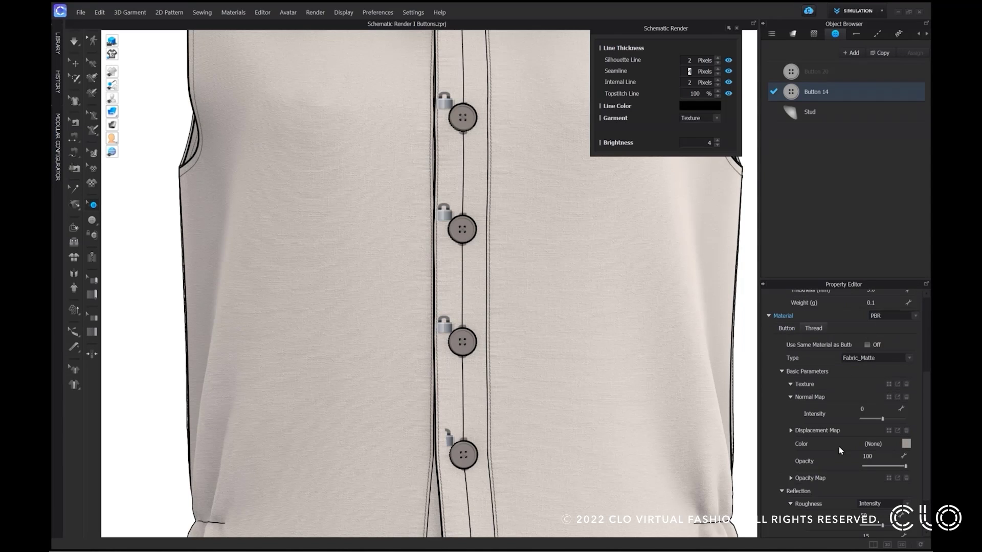
Set the thread color of Button 14 to black (000000)
{"action": "left_click", "coordinate": [906, 445]}
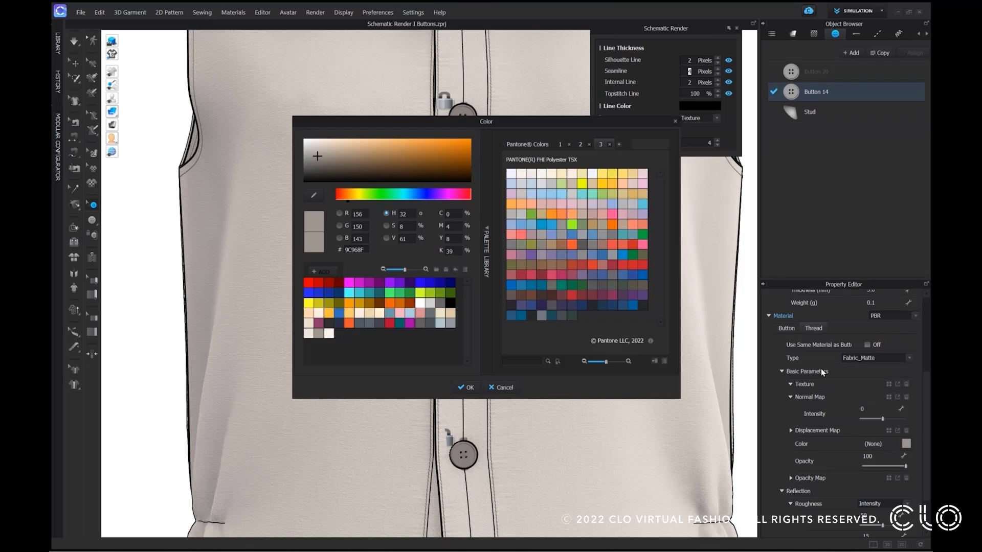
{"action": "left_click_drag", "start_coordinate": [527, 124], "coordinate": [743, 140]}
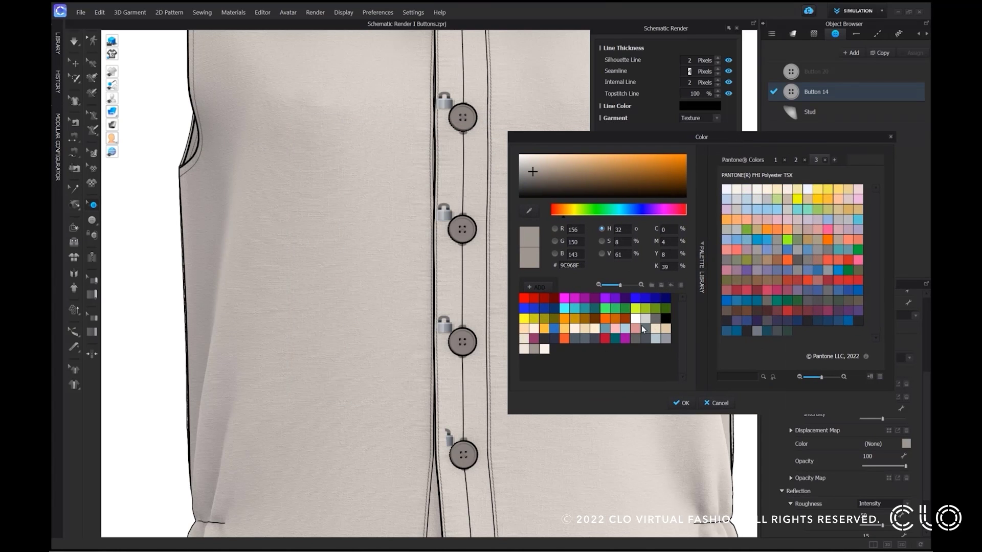
{"action": "left_click", "coordinate": [665, 320]}
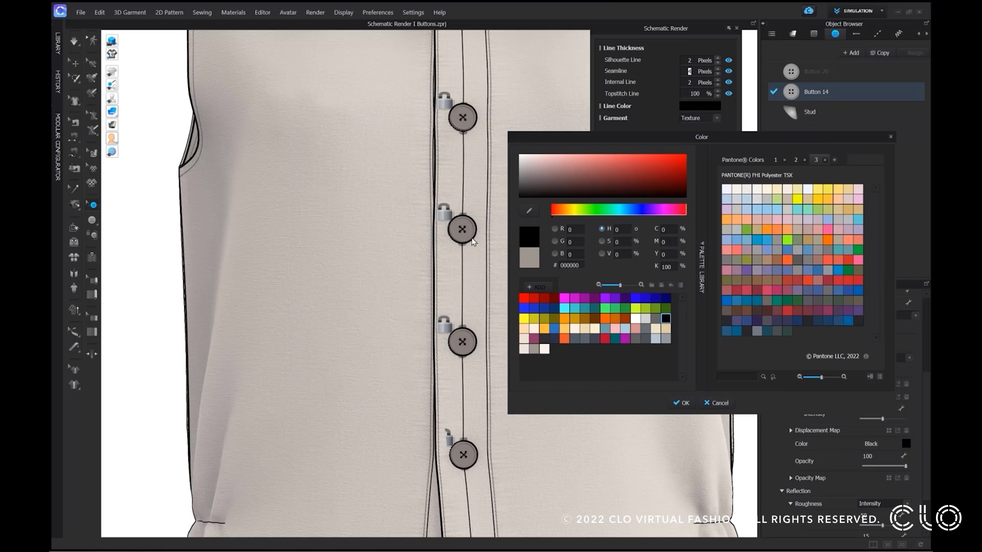
{"action": "left_click", "coordinate": [681, 403]}
{"action": "scroll", "coordinate": [667, 356], "scroll_direction": "down", "scroll_amount": 10}
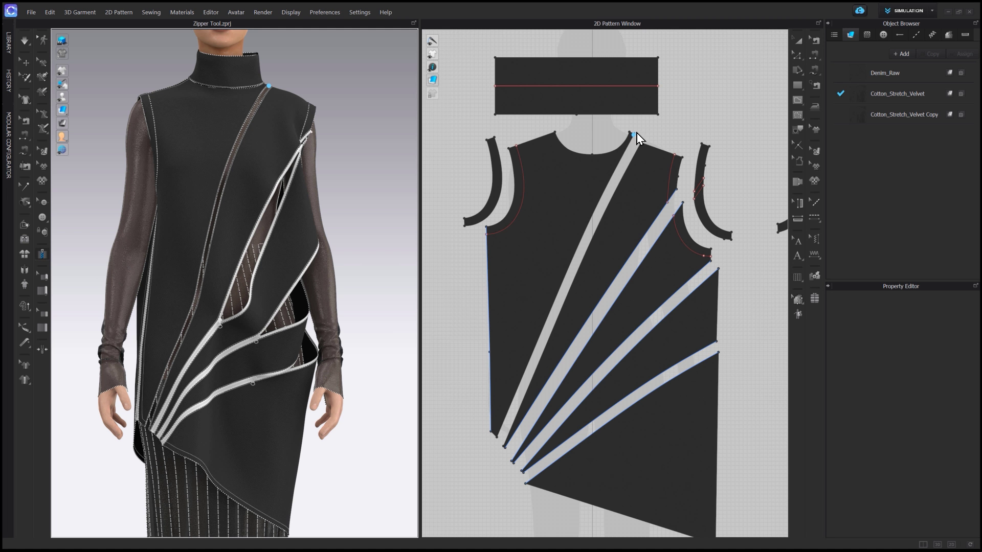
Create a zipper along the edges of the first diagonal opening on the front pattern
{"action": "left_click", "coordinate": [634, 135]}
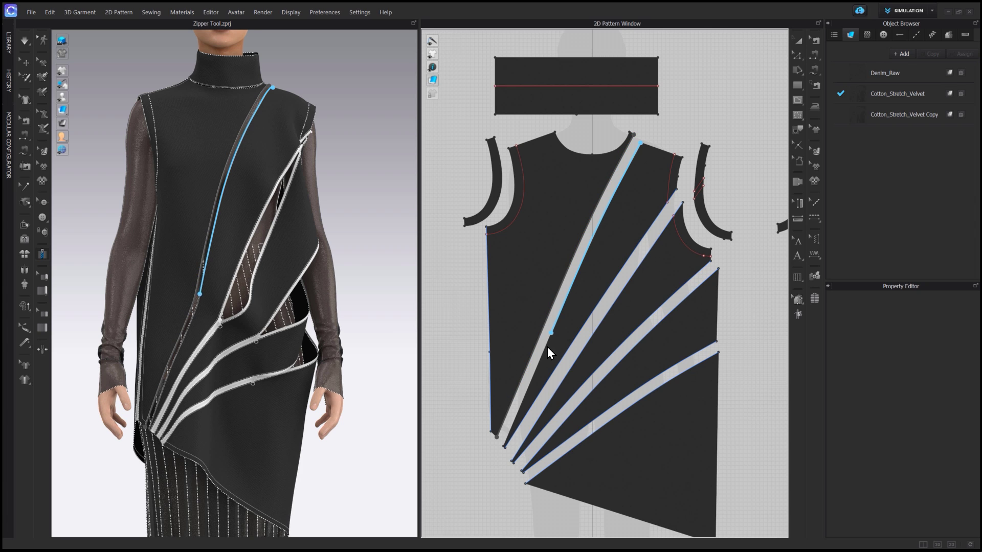
{"action": "left_click", "coordinate": [499, 442]}
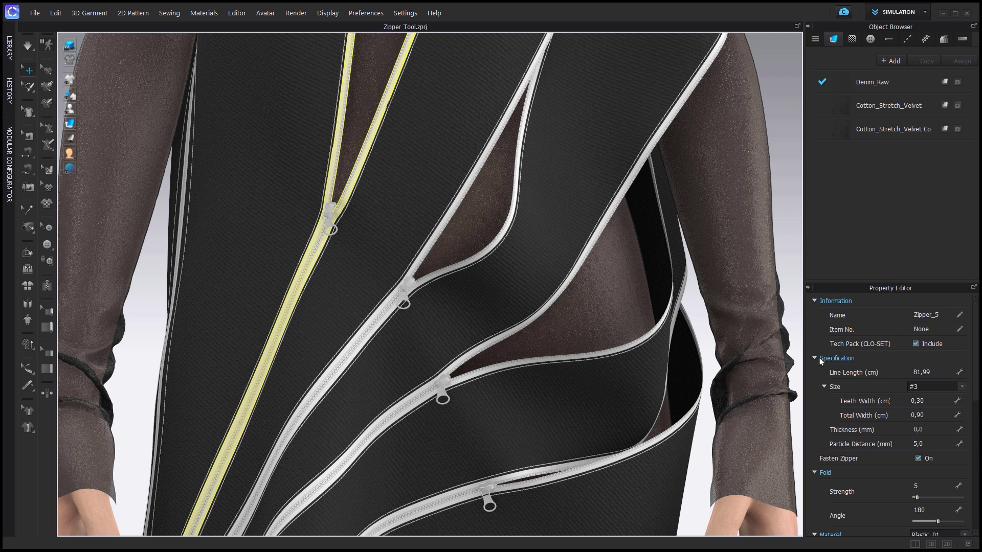
Check the preset zipper sizes and set the selected zipper's Teeth Width to 0,50 cm
{"action": "left_click", "coordinate": [963, 388]}
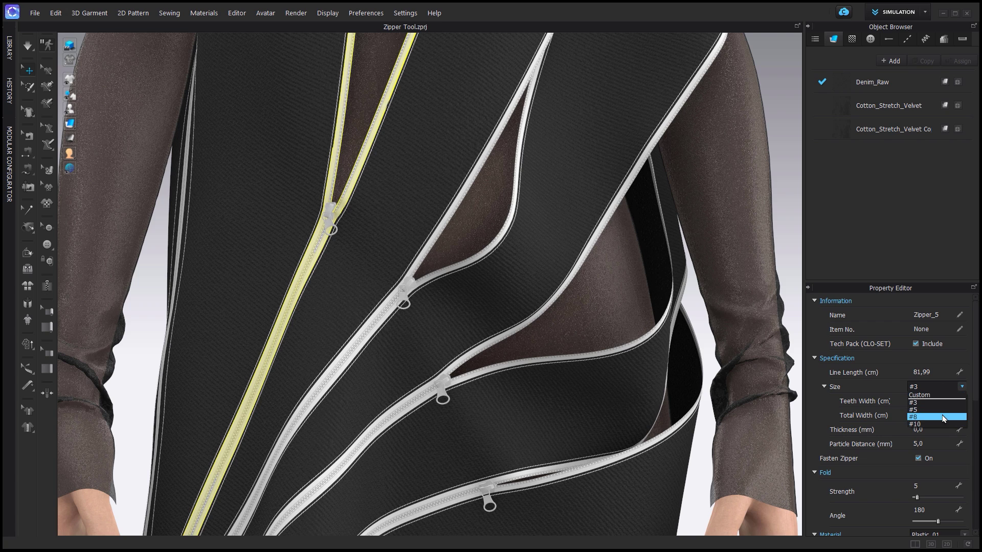
{"action": "left_click", "coordinate": [963, 388]}
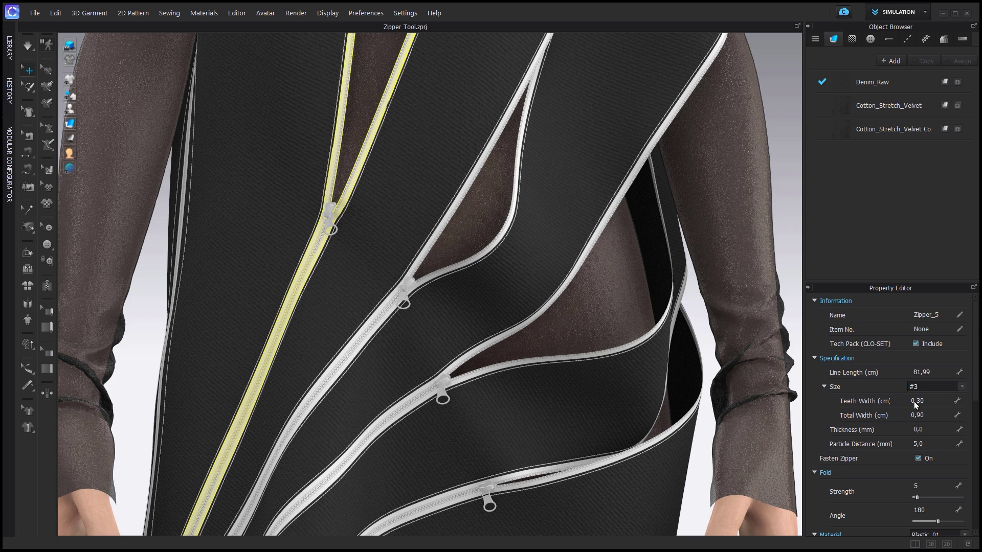
{"action": "left_click", "coordinate": [946, 402]}
{"action": "type", "text": ",50"}
{"action": "key", "text": "Return"}
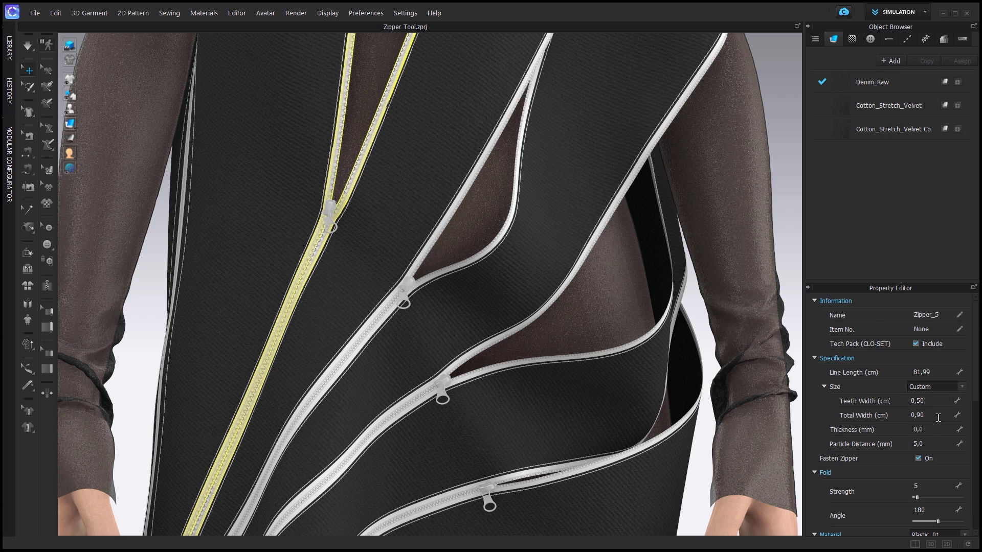
Set the zipper's Total Width to 1,50 cm and run the simulation to update the garment
{"action": "left_click", "coordinate": [939, 417]}
{"action": "type", "text": "1,5"}
{"action": "key", "text": "Return"}
{"action": "key", "text": "q"}
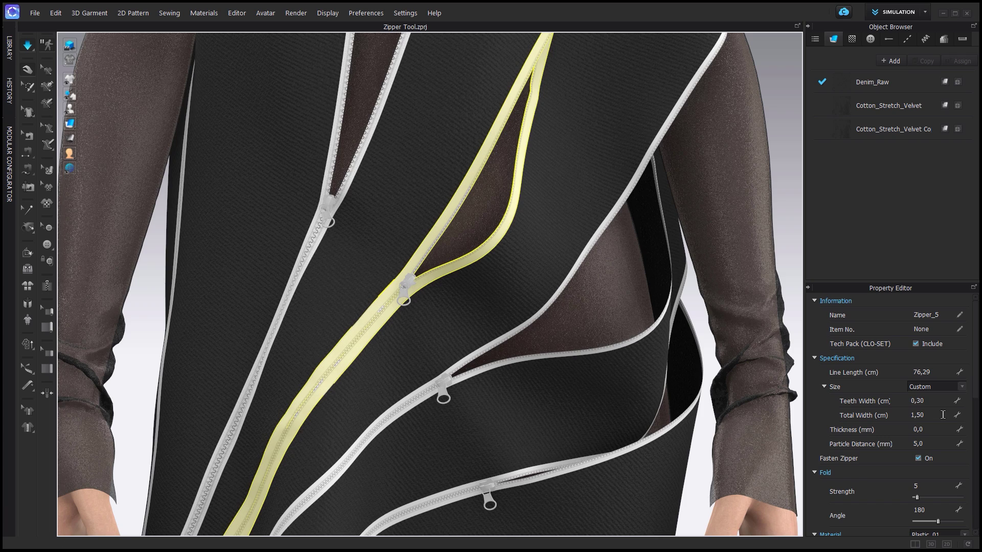
{"action": "key", "text": "space"}
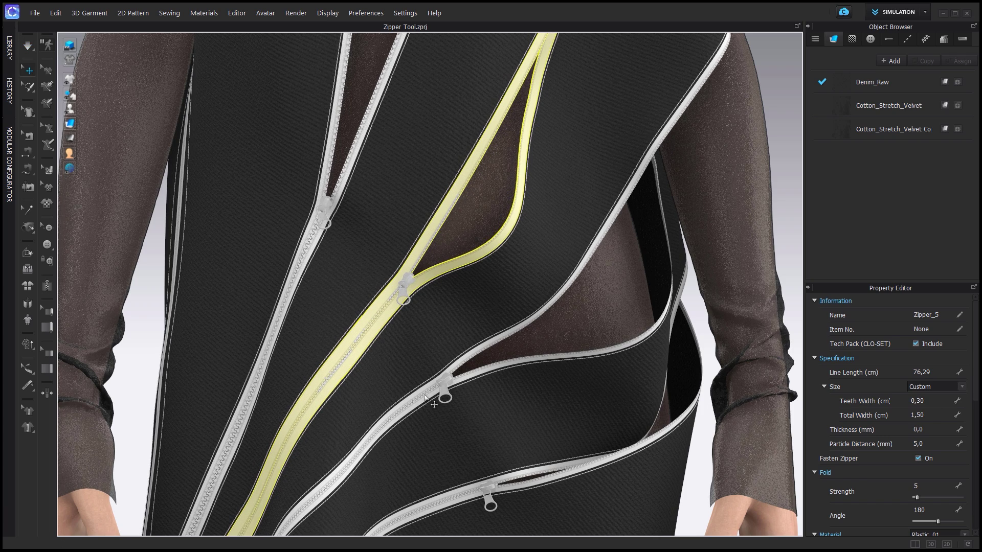
Set the third diagonal zipper to a Teeth Width of 0,50 cm and a Total Width of 2,00 cm
{"action": "left_click", "coordinate": [639, 401]}
{"action": "left_click", "coordinate": [912, 416]}
{"action": "type", "text": "2"}
{"action": "key", "text": "Return"}
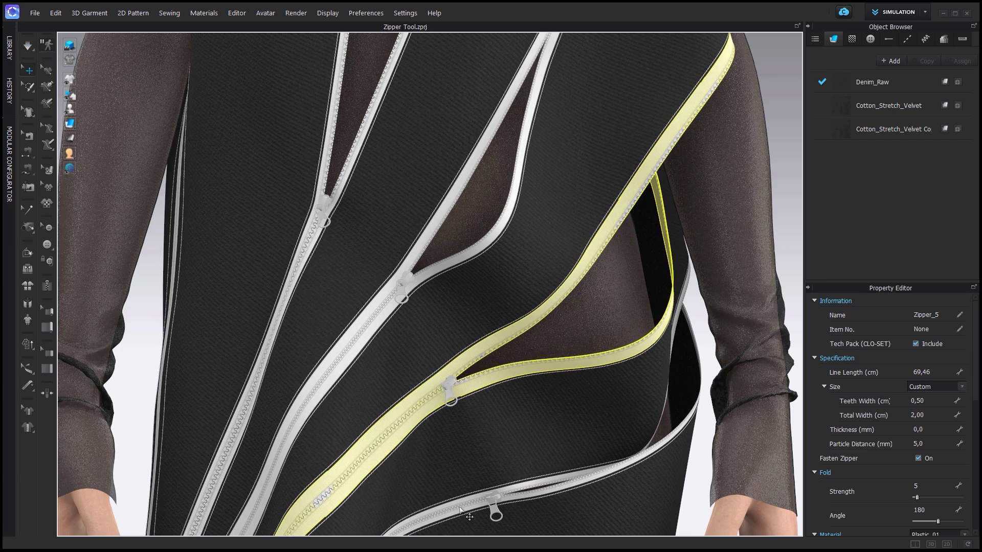
{"action": "key", "text": "space"}
Set the lowest zipper's Total Width to 3,00 cm and Teeth Width to 0,70 cm, and simulate the garment
{"action": "left_click", "coordinate": [693, 376]}
{"action": "left_click", "coordinate": [938, 413]}
{"action": "type", "text": "3"}
{"action": "key", "text": "Return"}
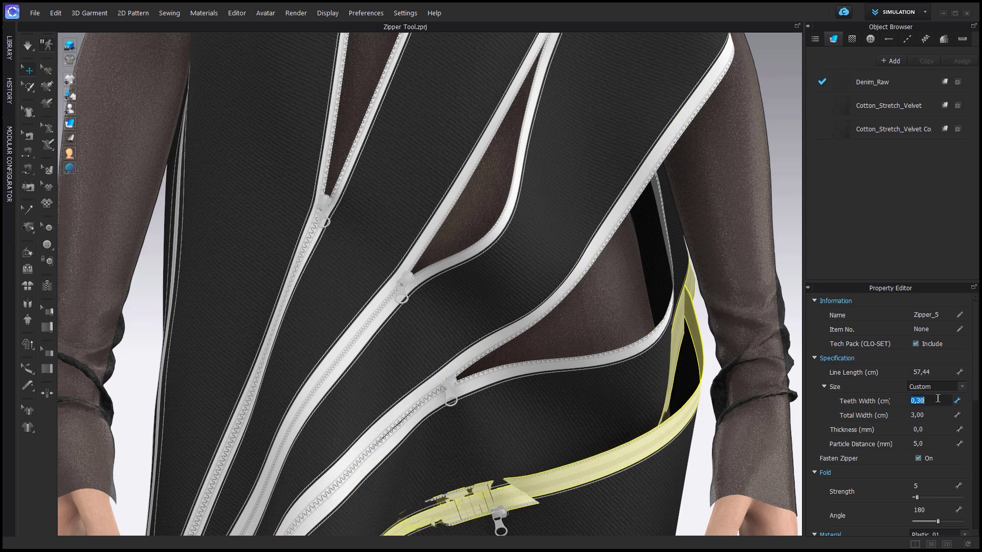
{"action": "key", "text": "space"}
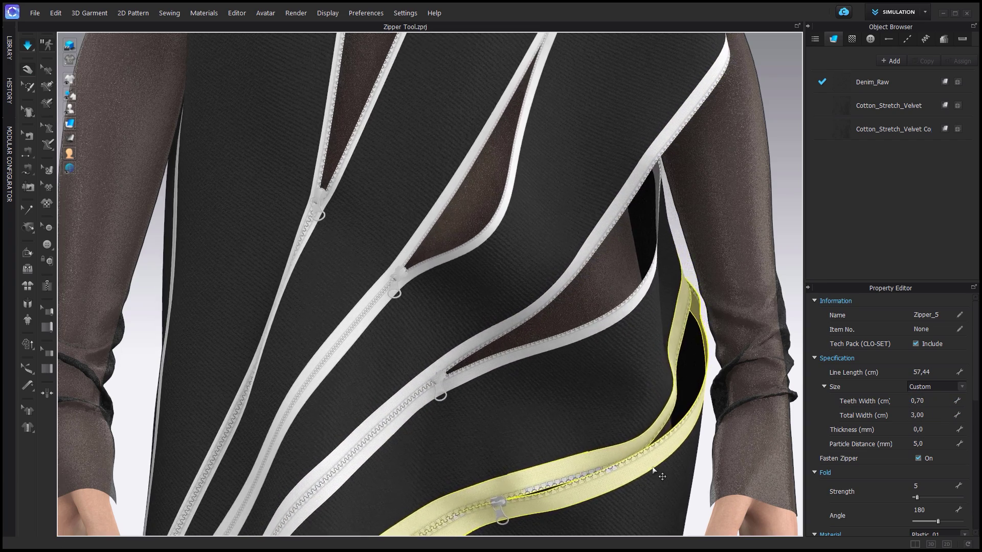
{"action": "key", "text": "space"}
Select all four diagonal zippers and apply the Metal_Teeth image as their teeth texture
{"action": "scroll", "coordinate": [974, 367], "scroll_direction": "down", "scroll_amount": 4}
{"action": "left_click_drag", "start_coordinate": [974, 367], "coordinate": [975, 422]}
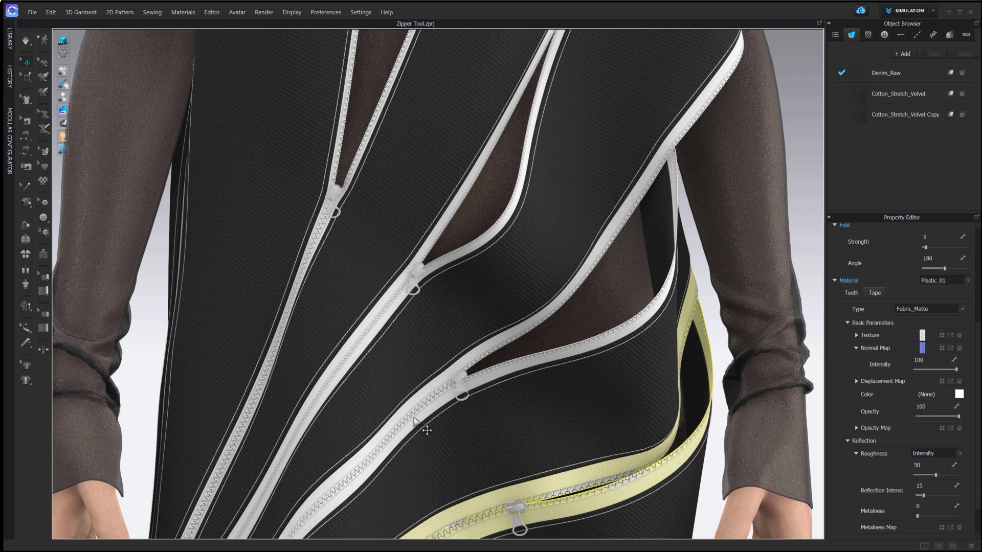
{"action": "left_click", "coordinate": [427, 432], "text": "shift"}
{"action": "left_click", "coordinate": [351, 361], "text": "shift"}
{"action": "left_click", "coordinate": [287, 311], "text": "shift"}
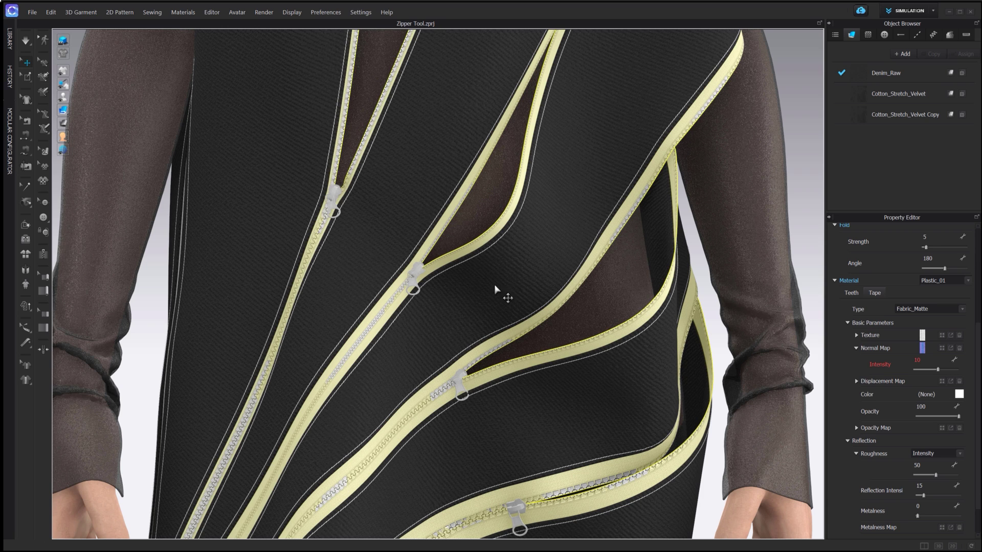
{"action": "left_click", "coordinate": [941, 336]}
{"action": "left_click", "coordinate": [373, 28]}
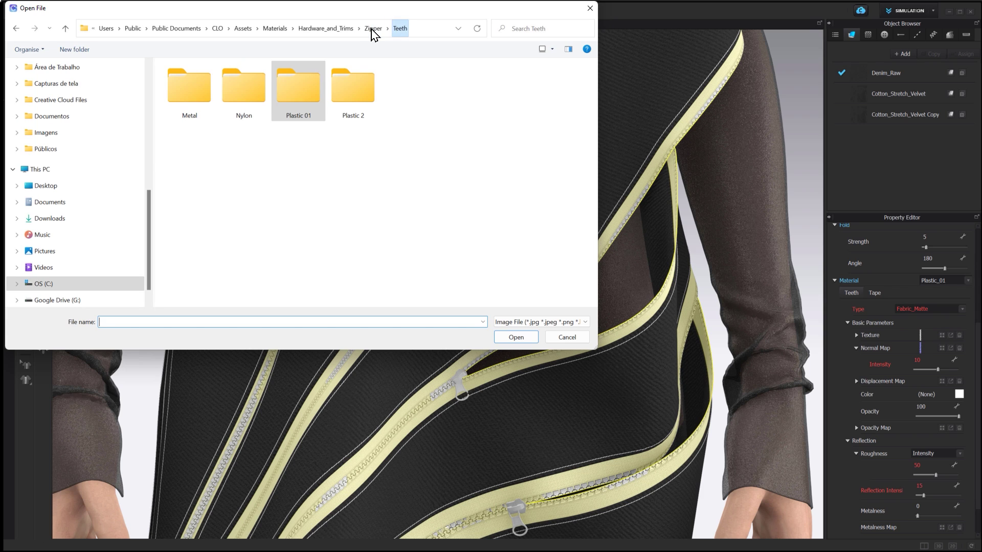
{"action": "double_click", "coordinate": [190, 88]}
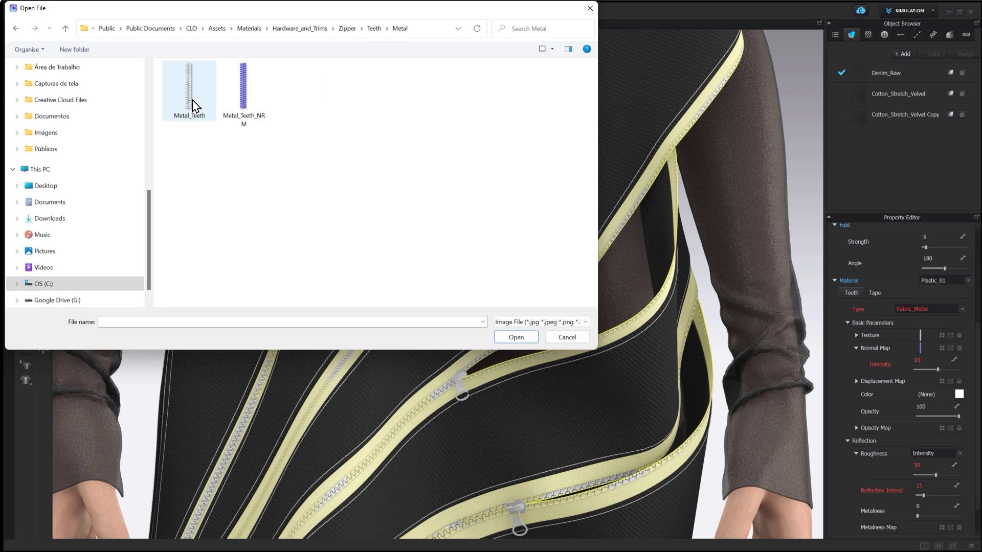
{"action": "left_click", "coordinate": [192, 100]}
{"action": "left_click", "coordinate": [516, 339]}
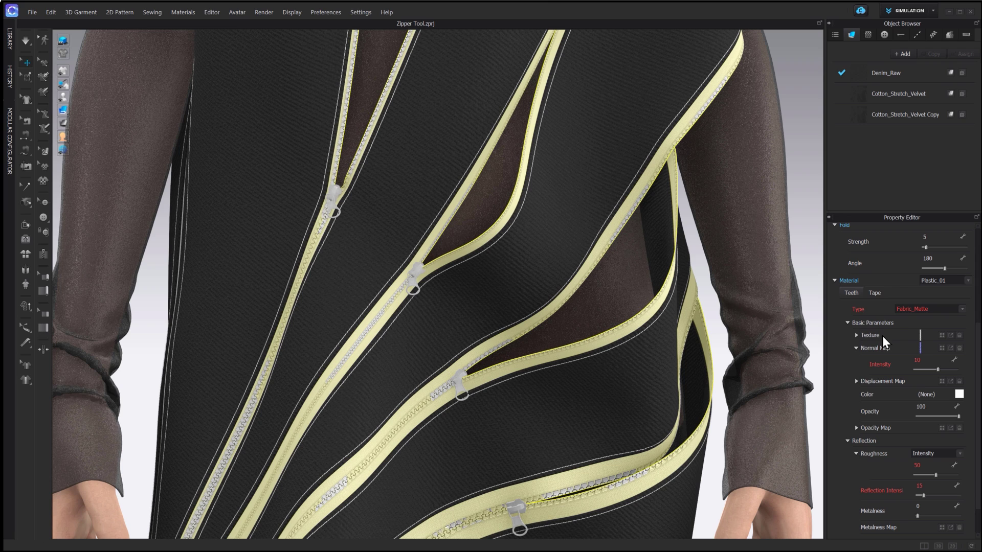
Apply the Metal_Teeth_NRM image as the normal map of the zipper teeth
{"action": "left_click", "coordinate": [941, 349]}
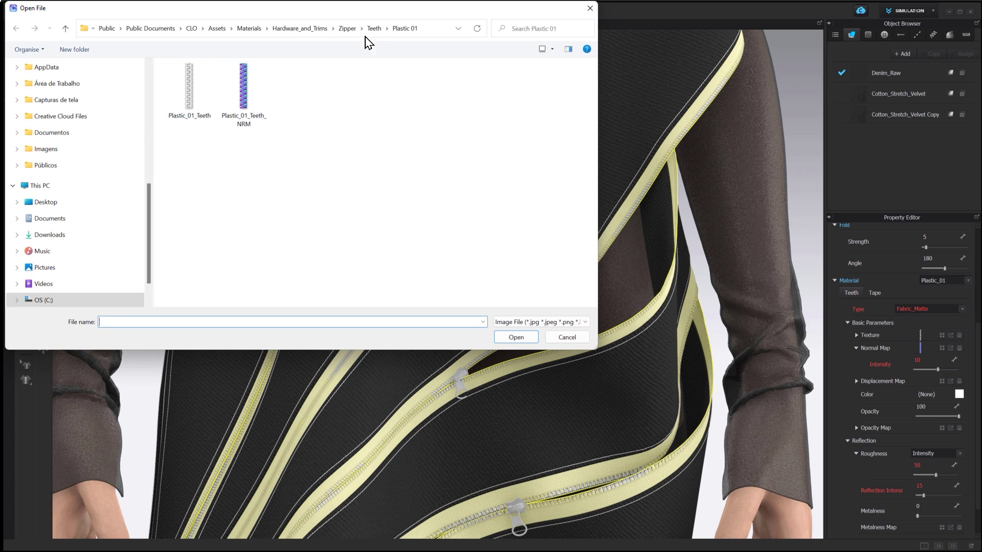
{"action": "left_click", "coordinate": [382, 28]}
{"action": "double_click", "coordinate": [198, 97]}
{"action": "left_click", "coordinate": [244, 102]}
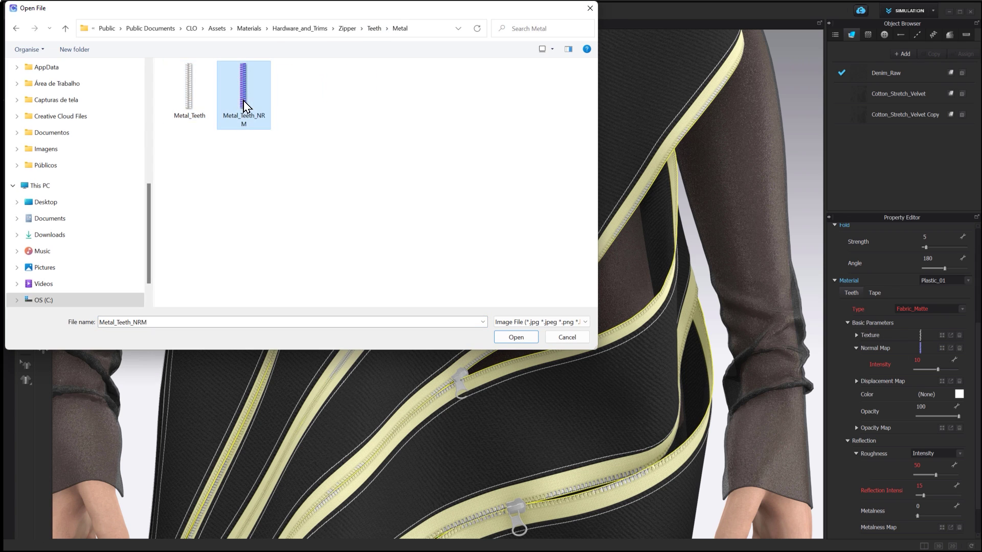
{"action": "left_click", "coordinate": [496, 333]}
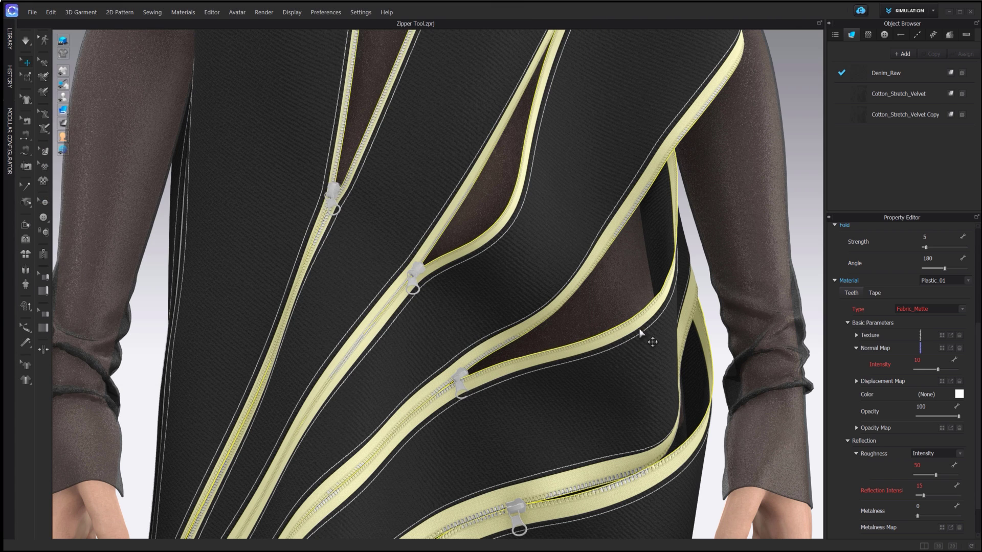
Apply the Plastic_Tape image as the texture of the zipper tape
{"action": "left_click", "coordinate": [874, 295]}
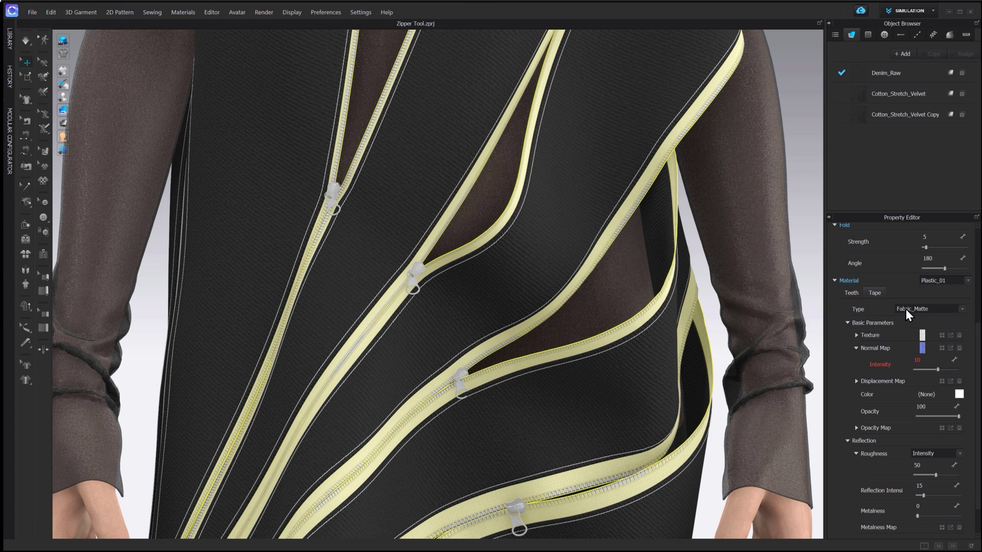
{"action": "left_click", "coordinate": [942, 336]}
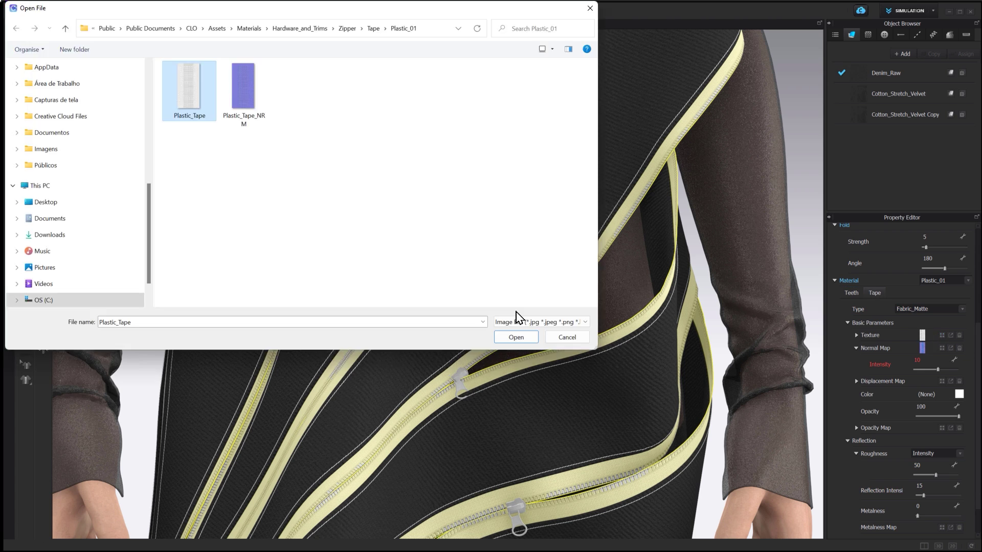
{"action": "left_click", "coordinate": [379, 29]}
{"action": "double_click", "coordinate": [299, 92]}
{"action": "left_click", "coordinate": [193, 94]}
{"action": "left_click", "coordinate": [516, 337]}
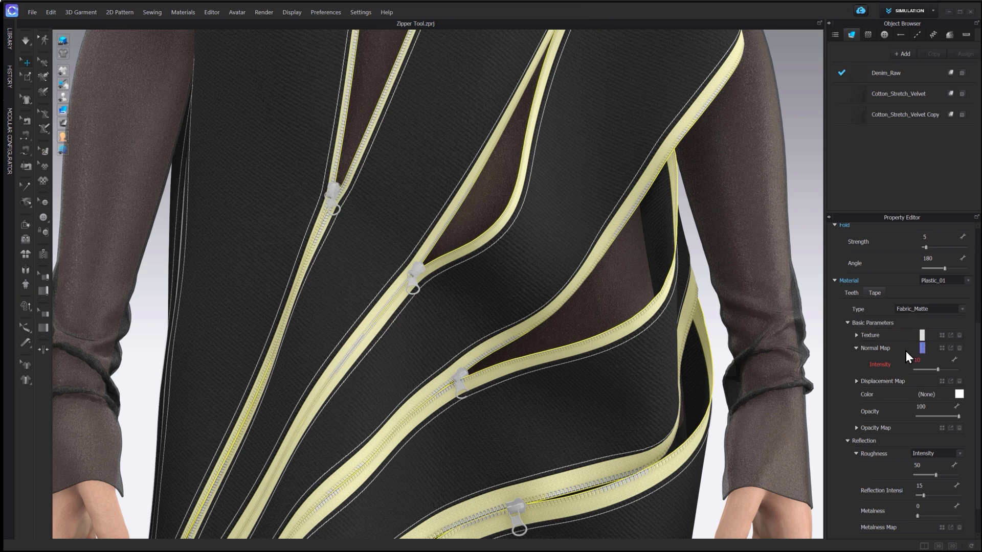
Choose the Plastic_Tape_NRM image as the normal map of the zipper tape
{"action": "left_click", "coordinate": [942, 349]}
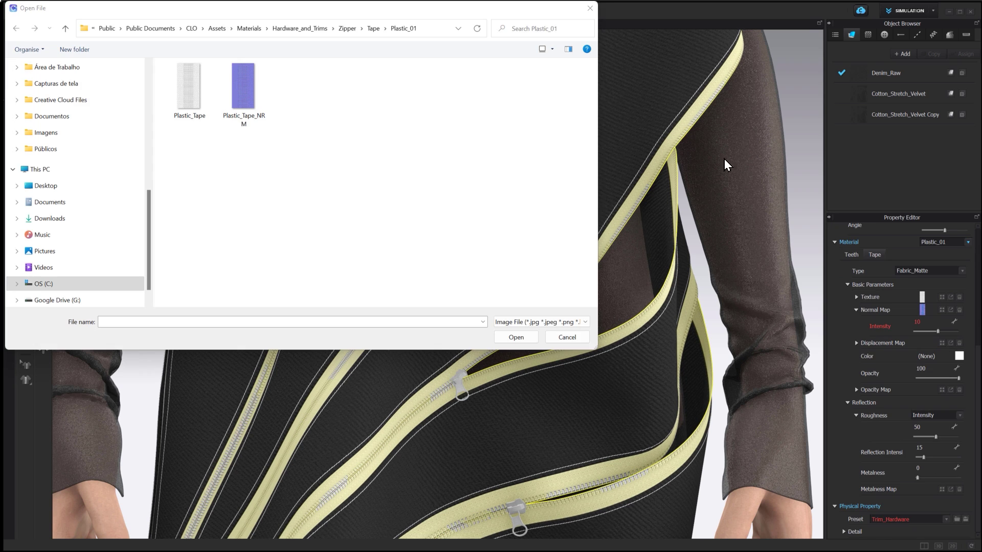
{"action": "left_click", "coordinate": [377, 29]}
{"action": "double_click", "coordinate": [307, 95]}
{"action": "left_click", "coordinate": [244, 94]}
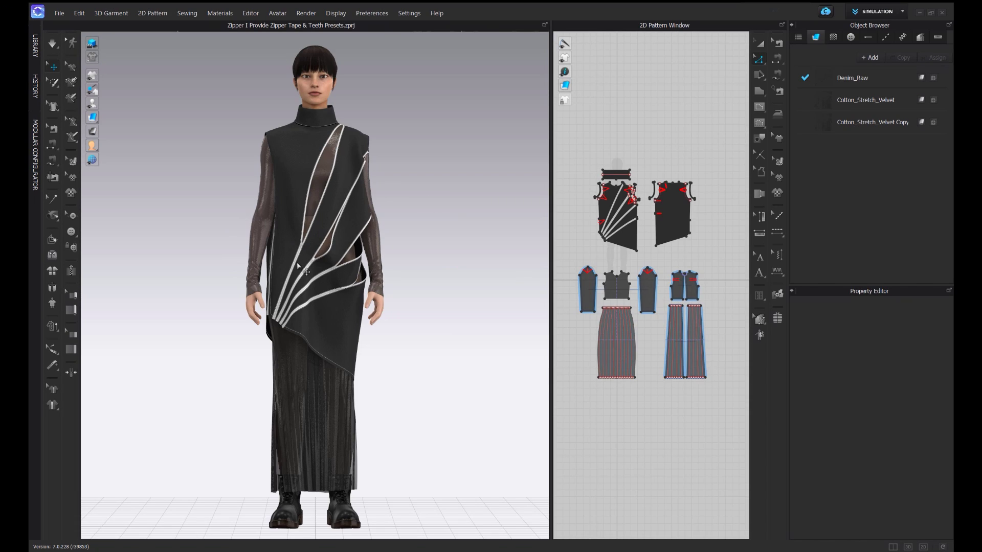
Select the middle diagonal zipper on the dress front and set its material preset to Nylon
{"action": "scroll", "coordinate": [275, 244], "scroll_direction": "up", "scroll_amount": 4}
{"action": "scroll", "coordinate": [276, 244], "scroll_direction": "up", "scroll_amount": 6}
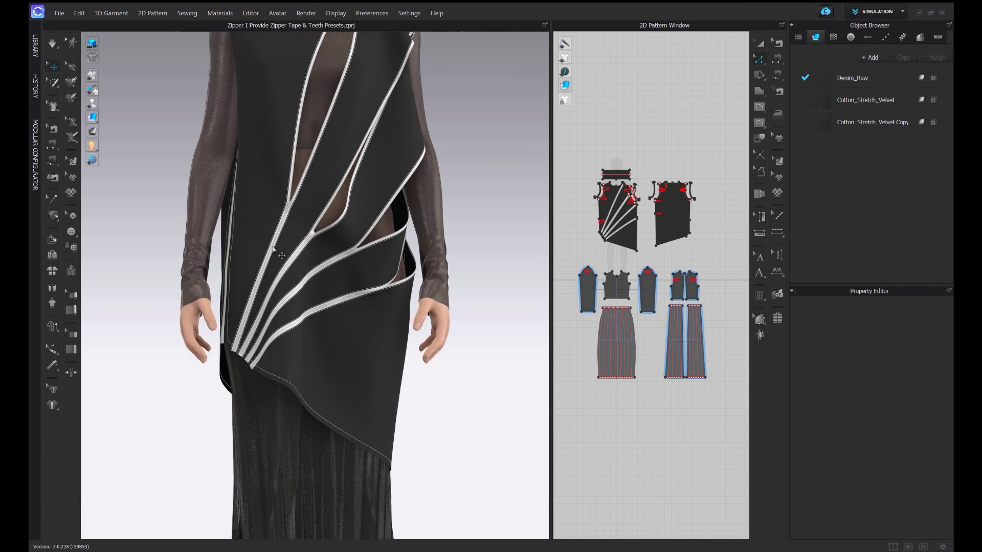
{"action": "right_click_drag", "start_coordinate": [231, 365], "coordinate": [324, 355]}
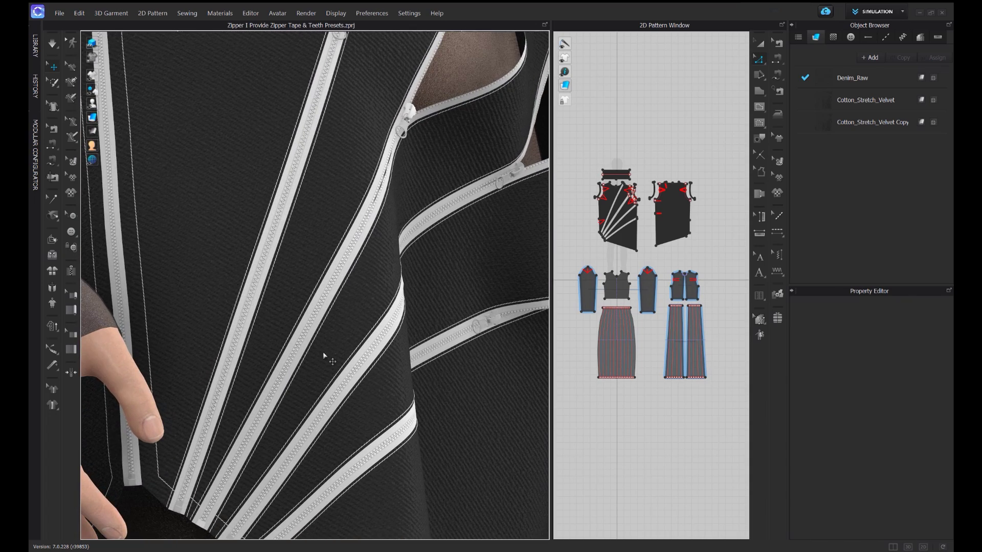
{"action": "left_click", "coordinate": [320, 310]}
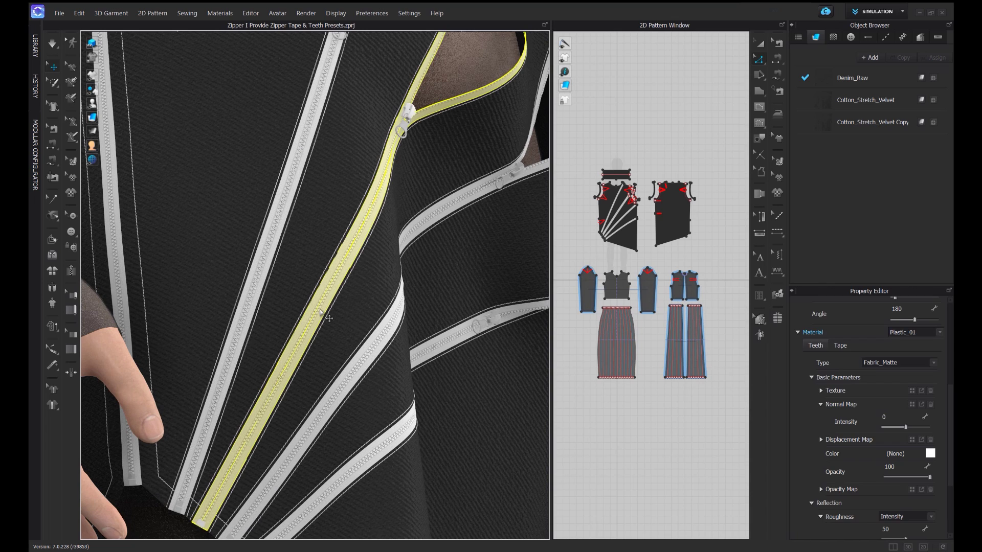
{"action": "left_click", "coordinate": [936, 332]}
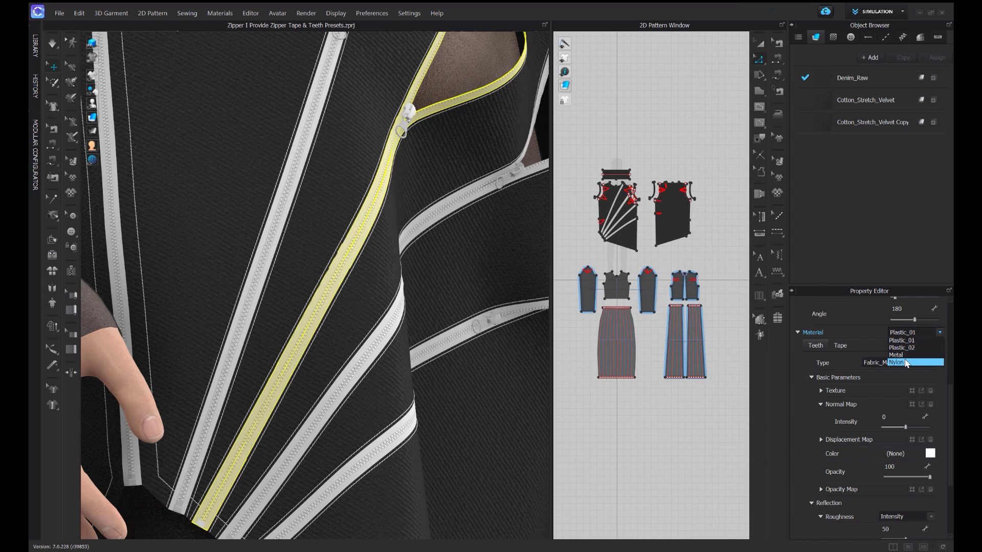
{"action": "left_click", "coordinate": [855, 339]}
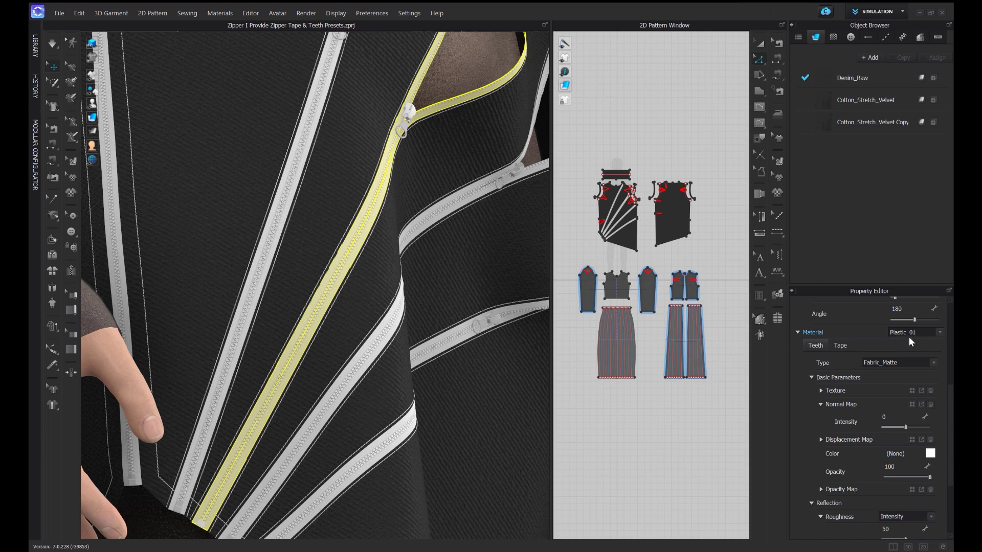
{"action": "left_click", "coordinate": [931, 333]}
{"action": "left_click", "coordinate": [904, 360]}
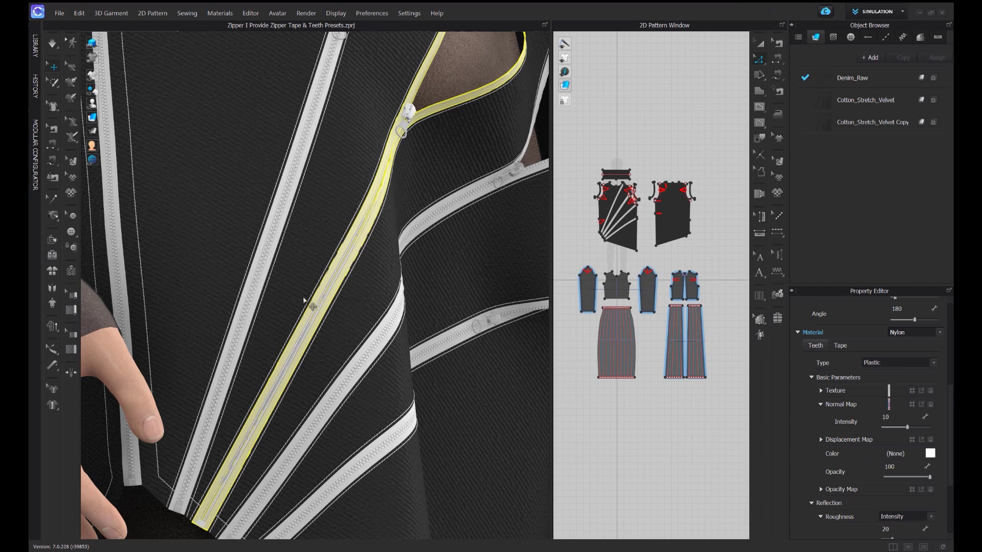
Set the selected zipper's material preset to Plastic_02, view its tape settings, and replace the preset with Metal
{"action": "left_click", "coordinate": [932, 331]}
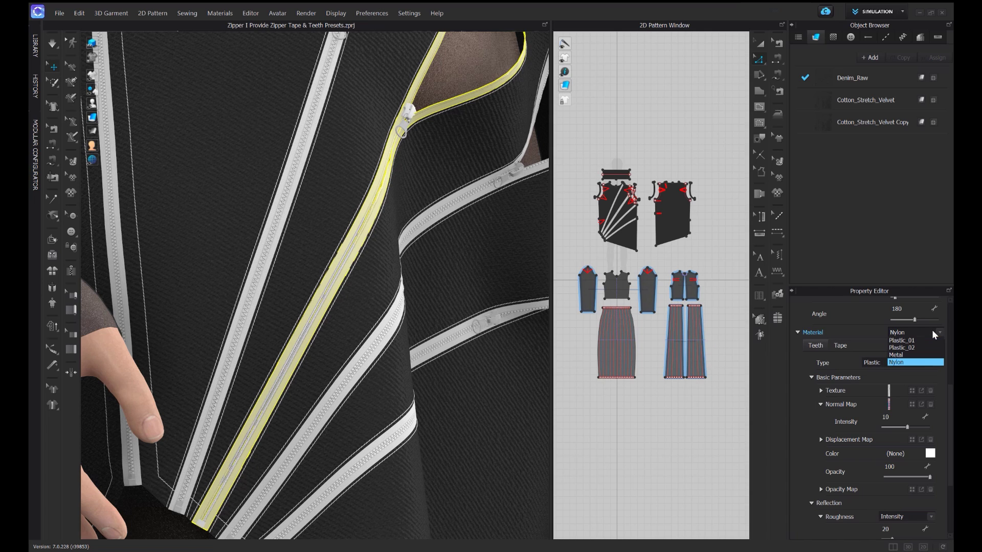
{"action": "left_click", "coordinate": [890, 349]}
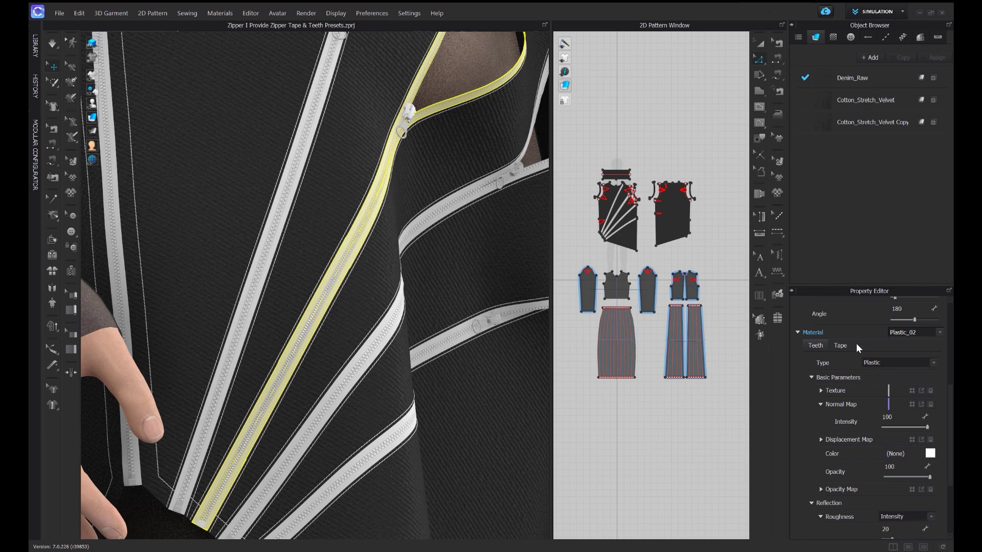
{"action": "left_click", "coordinate": [839, 345]}
{"action": "left_click", "coordinate": [925, 331]}
{"action": "left_click", "coordinate": [899, 348]}
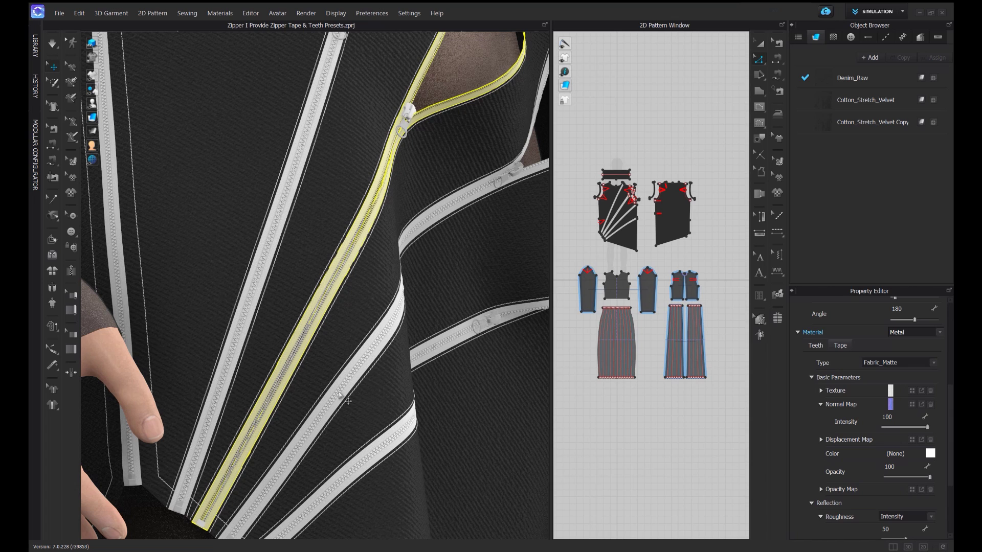
Apply the Metal material preset to each of the remaining zippers, including the side zipper
{"action": "left_click", "coordinate": [376, 358]}
{"action": "left_click", "coordinate": [939, 333]}
{"action": "left_click", "coordinate": [902, 340]}
{"action": "left_click", "coordinate": [915, 333]}
{"action": "key", "text": "Escape"}
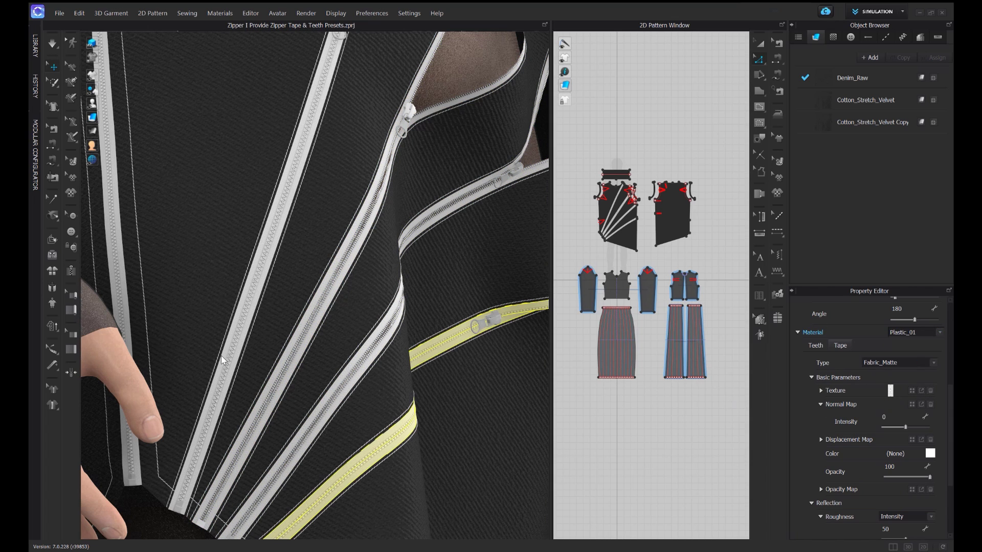
{"action": "left_click", "coordinate": [223, 367]}
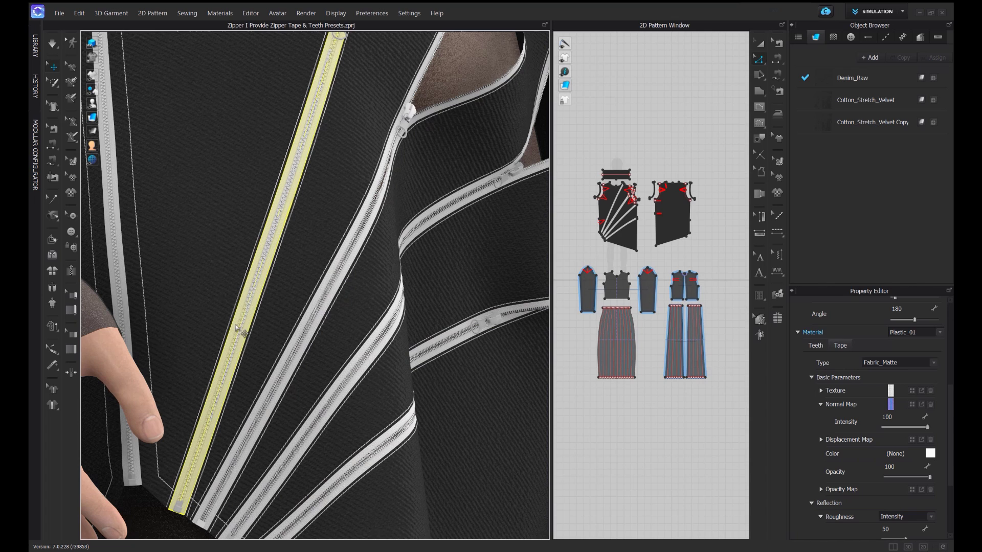
{"action": "left_click", "coordinate": [122, 228]}
{"action": "left_click", "coordinate": [908, 332]}
{"action": "left_click", "coordinate": [908, 357]}
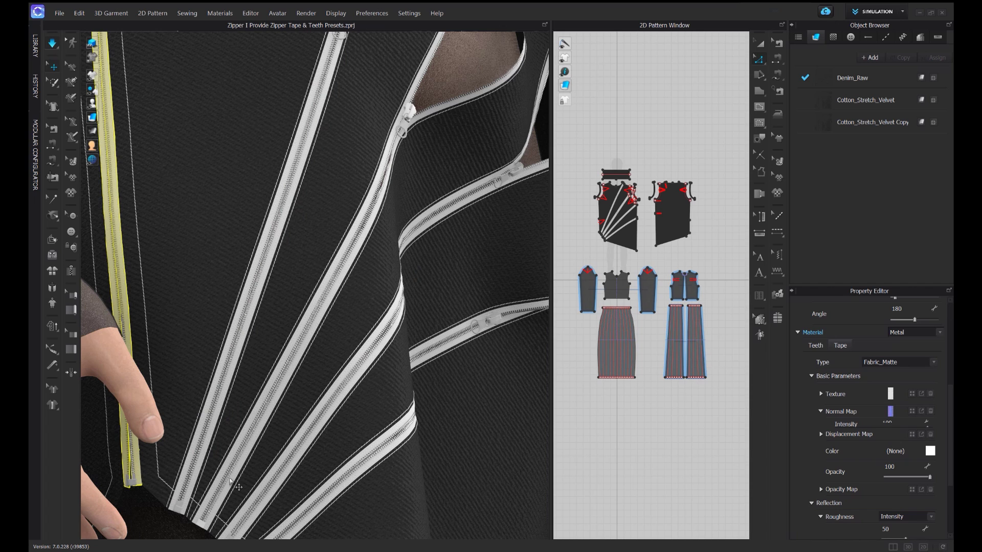
Select all the zippers together and recolor their tape with a pink color swatch
{"action": "left_click", "coordinate": [272, 332], "text": "shift"}
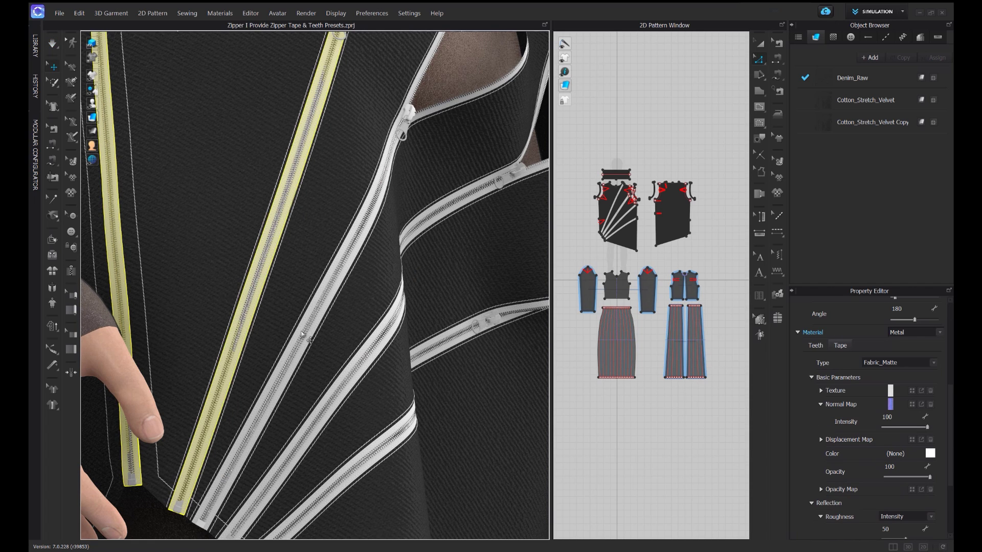
{"action": "left_click", "coordinate": [361, 359], "text": "shift"}
{"action": "left_click", "coordinate": [453, 342], "text": "shift"}
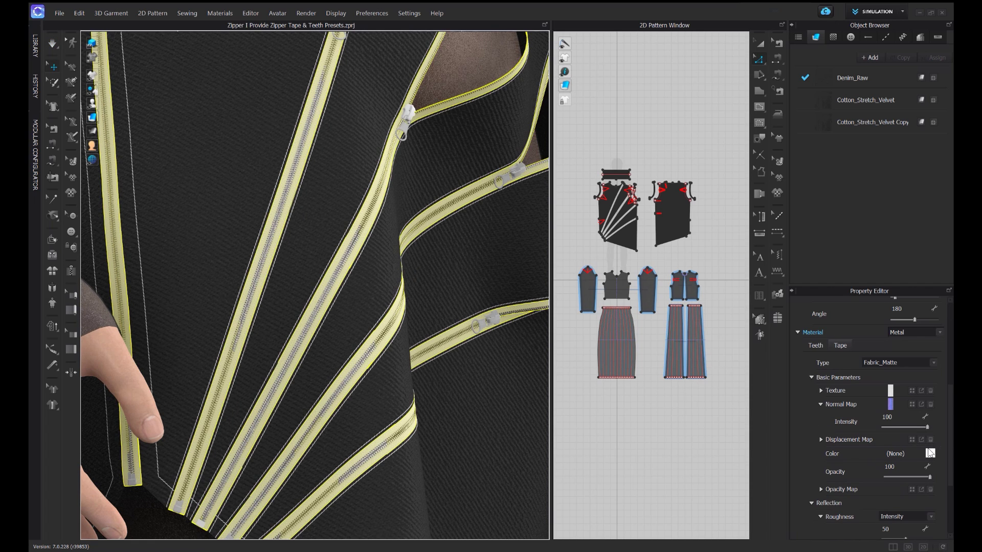
{"action": "left_click", "coordinate": [930, 453]}
{"action": "left_click", "coordinate": [563, 310]}
{"action": "left_click", "coordinate": [463, 395]}
Set the teeth color of the selected zippers to YKK 261
{"action": "left_click", "coordinate": [820, 345]}
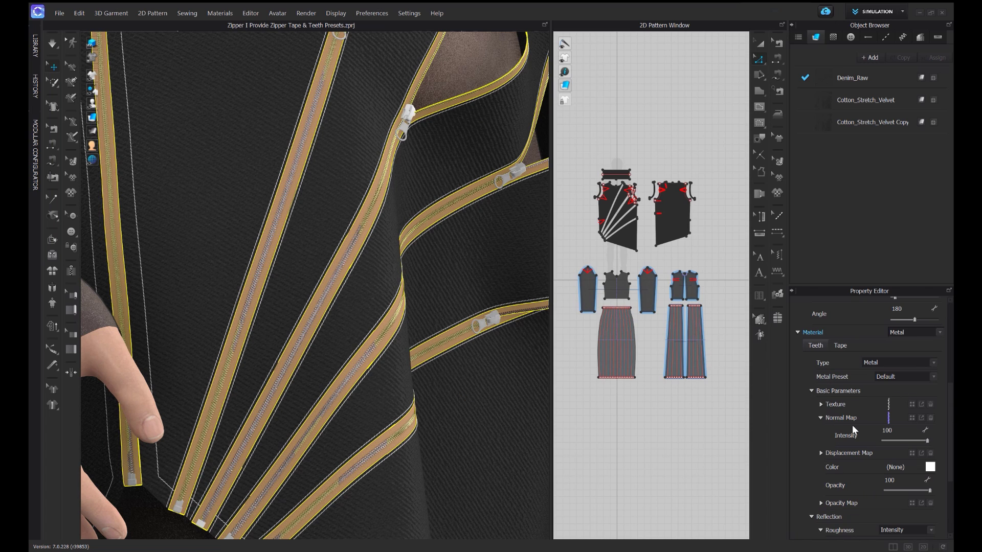
{"action": "left_click", "coordinate": [931, 467]}
{"action": "left_click", "coordinate": [628, 314]}
{"action": "left_click", "coordinate": [544, 340]}
{"action": "left_click", "coordinate": [463, 395]}
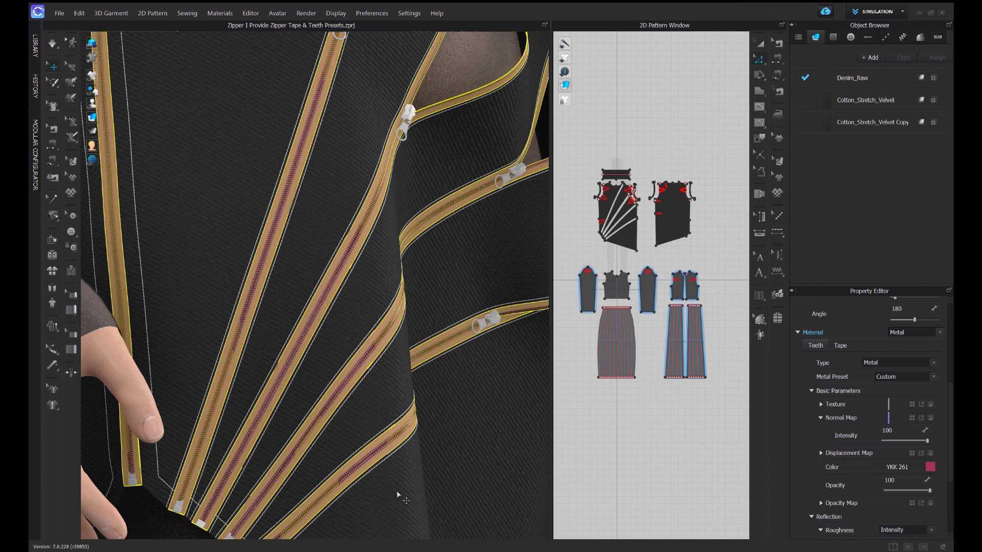
Select the sliders of the diagonal zippers and choose a different puller shape
{"action": "scroll", "coordinate": [406, 225], "scroll_direction": "up", "scroll_amount": 3}
{"action": "left_click", "coordinate": [340, 69]}
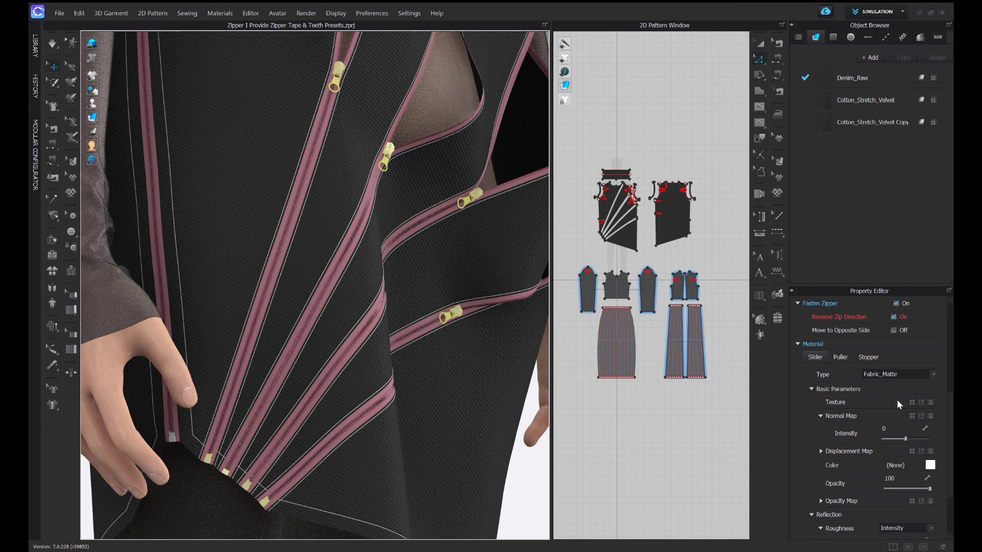
{"action": "scroll", "coordinate": [901, 412], "scroll_direction": "up", "scroll_amount": 6}
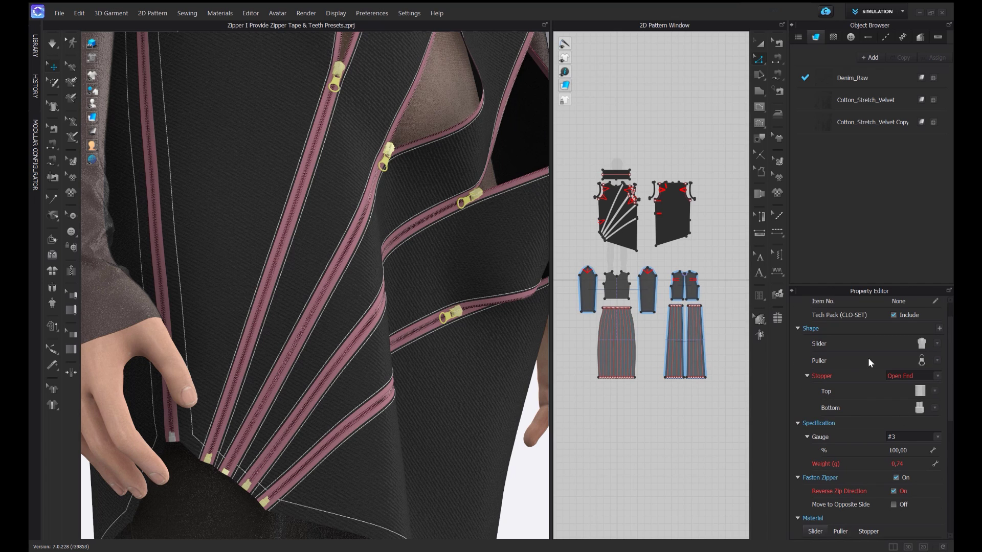
{"action": "left_click", "coordinate": [937, 361]}
{"action": "left_click", "coordinate": [899, 374]}
Set the material type of the selected zipper sliders to Metal and their color to YKK 214
{"action": "scroll", "coordinate": [905, 409], "scroll_direction": "down", "scroll_amount": 5}
{"action": "left_click", "coordinate": [932, 405]}
{"action": "left_click", "coordinate": [870, 492]}
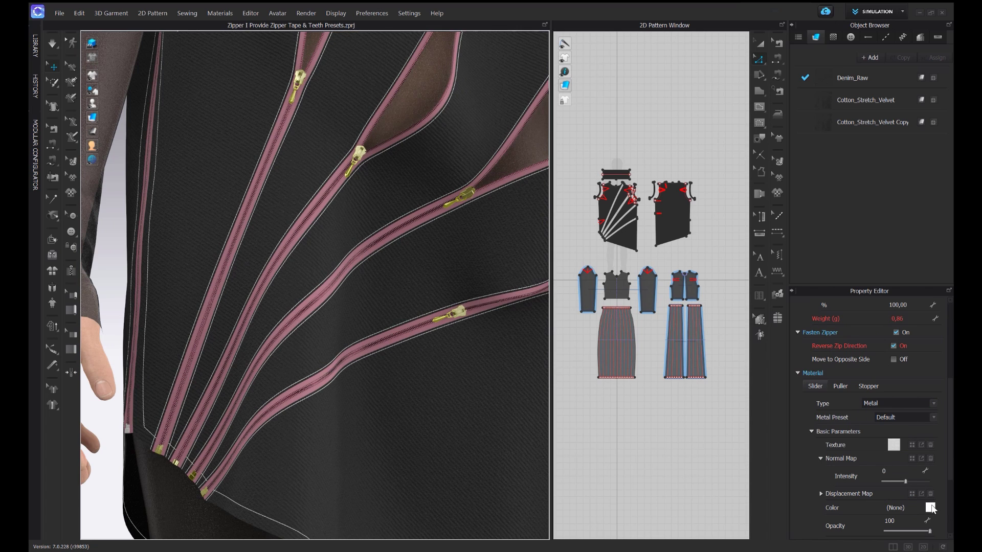
{"action": "left_click", "coordinate": [930, 507]}
{"action": "left_click", "coordinate": [562, 310]}
{"action": "left_click", "coordinate": [465, 395]}
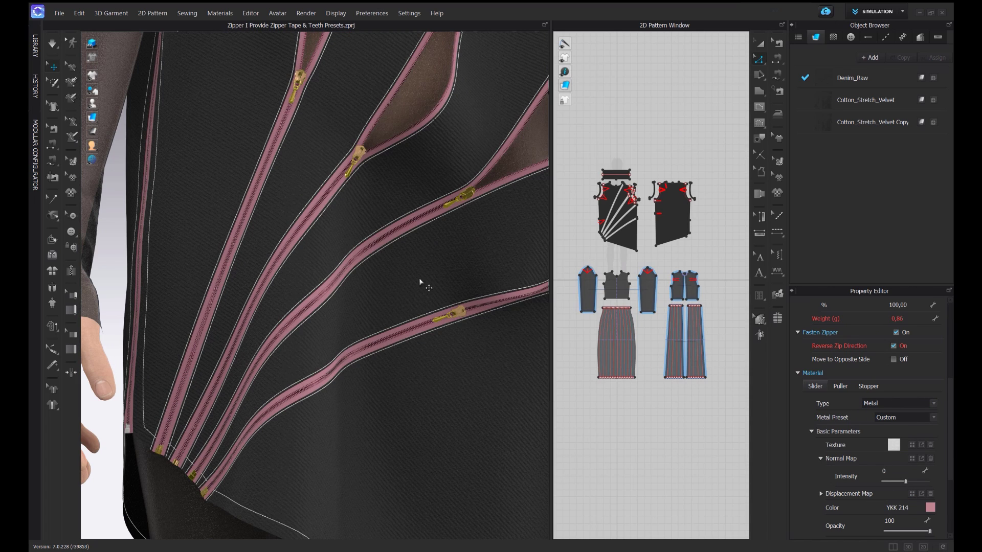
Select the hardware at the lower end of the side zipper and set its color to YKK 214
{"action": "scroll", "coordinate": [423, 283], "scroll_direction": "up", "scroll_amount": 3}
{"action": "left_click", "coordinate": [120, 449]}
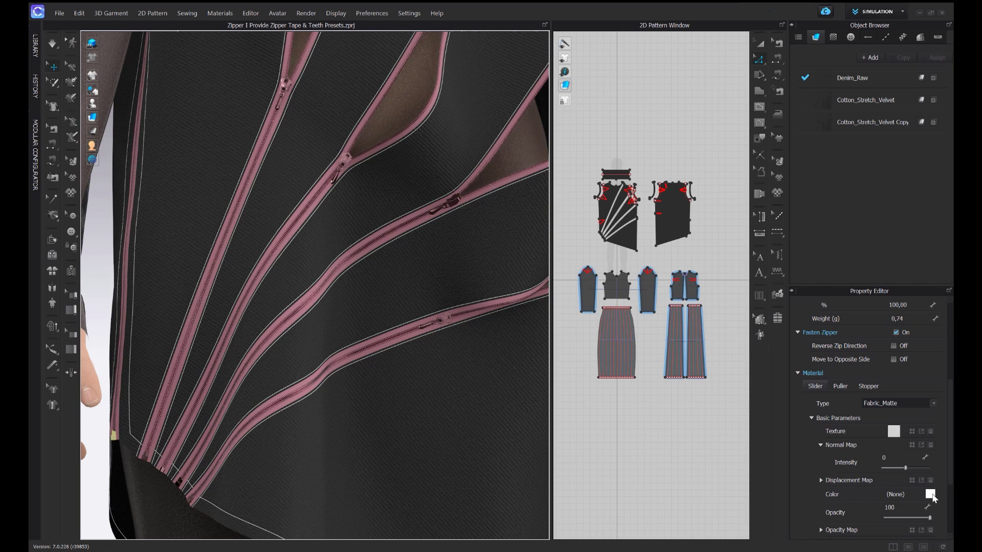
{"action": "left_click", "coordinate": [930, 494]}
{"action": "left_click", "coordinate": [467, 394]}
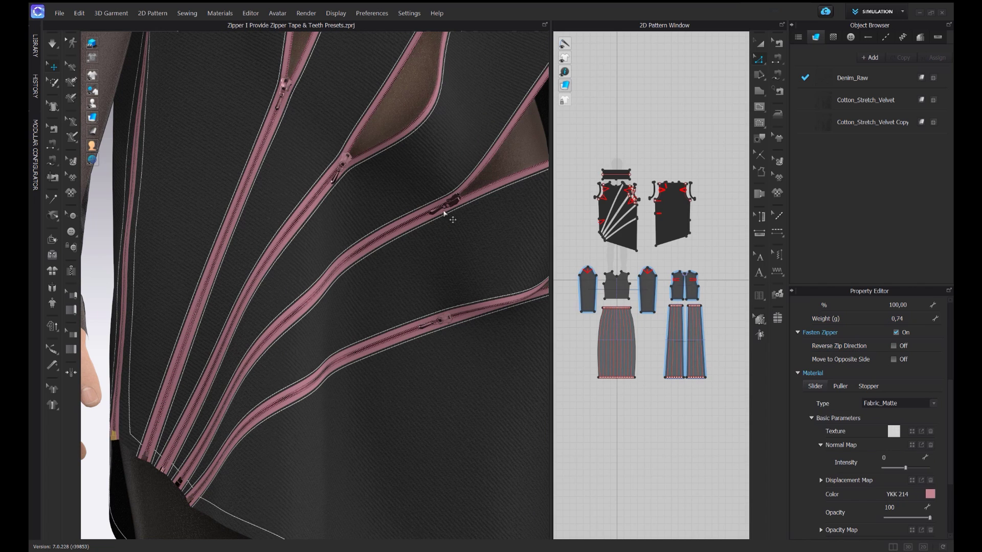
Rotate the pullers of the diagonal zippers so they hang straight down, and deselect them in the front view
{"action": "left_click", "coordinate": [284, 87]}
{"action": "left_click", "coordinate": [341, 163]}
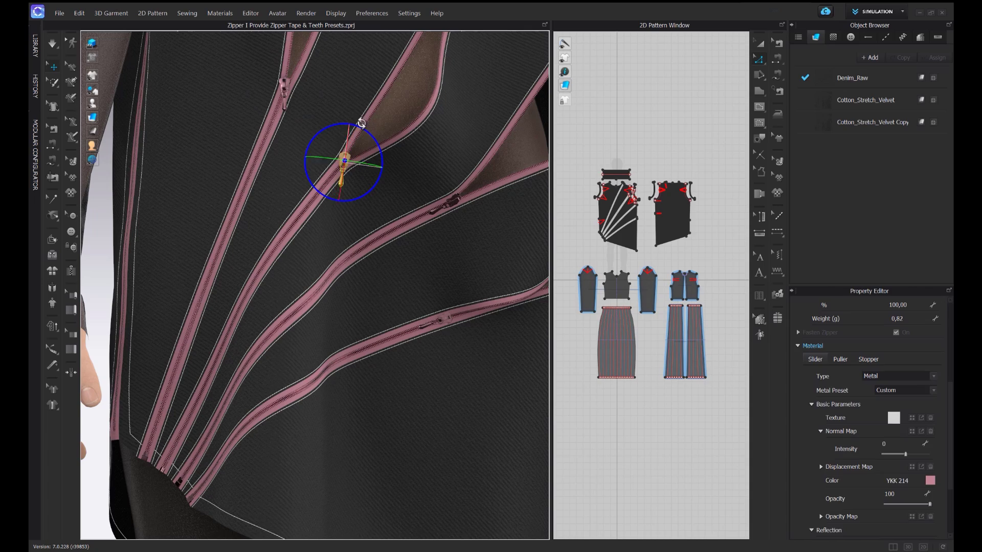
{"action": "left_click", "coordinate": [457, 199]}
{"action": "right_click_drag", "start_coordinate": [460, 258], "coordinate": [462, 317]}
{"action": "left_click", "coordinate": [462, 316]}
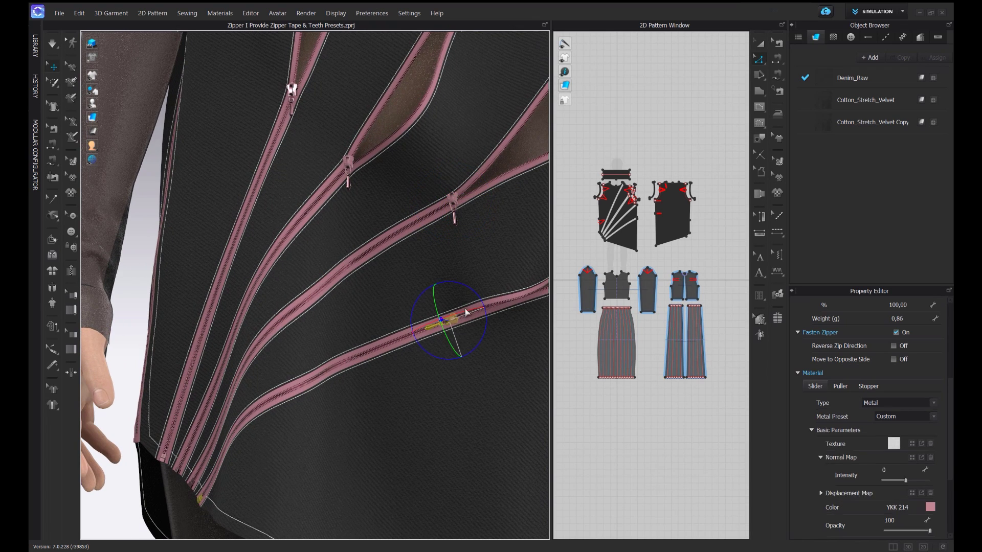
{"action": "key", "text": "2"}
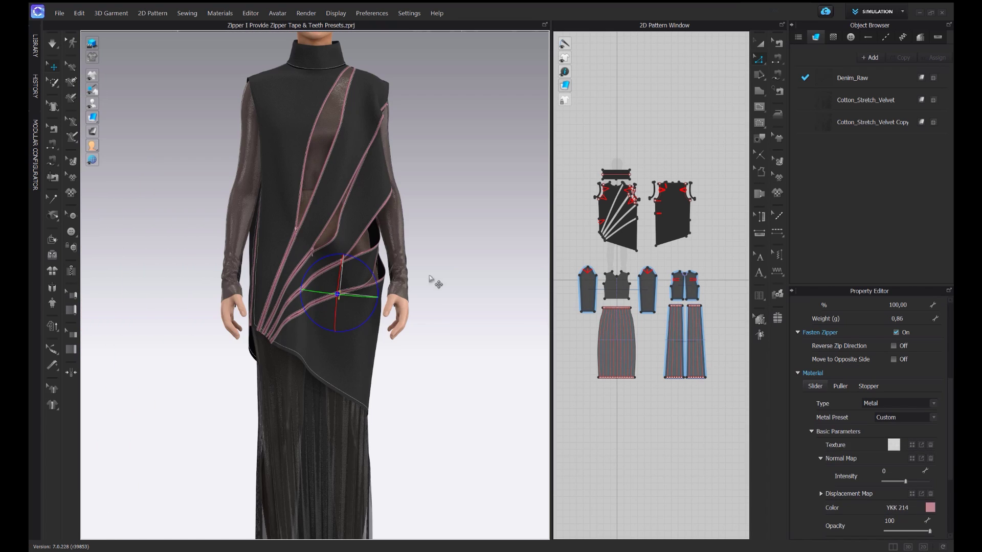
{"action": "left_click", "coordinate": [429, 293]}
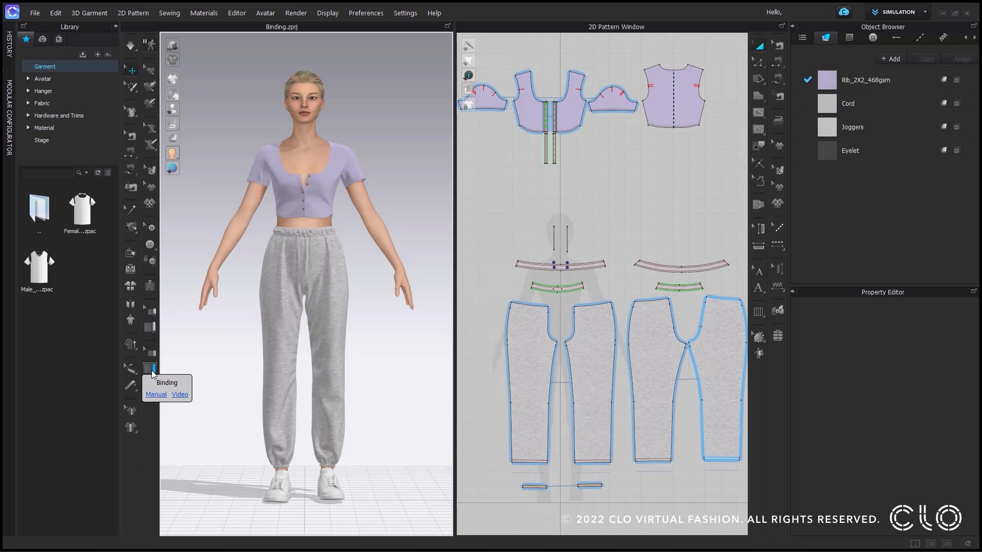
Add a binding along the lavender top's whole neckline, from one front placket across the back to the other, and simulate it into place
{"action": "left_click", "coordinate": [152, 370]}
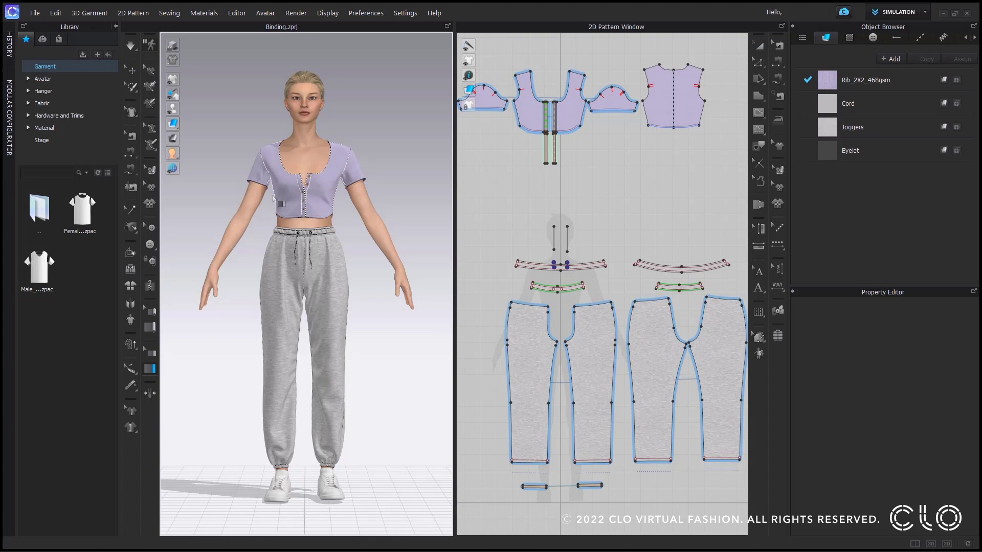
{"action": "scroll", "coordinate": [308, 171], "scroll_direction": "up", "scroll_amount": 6}
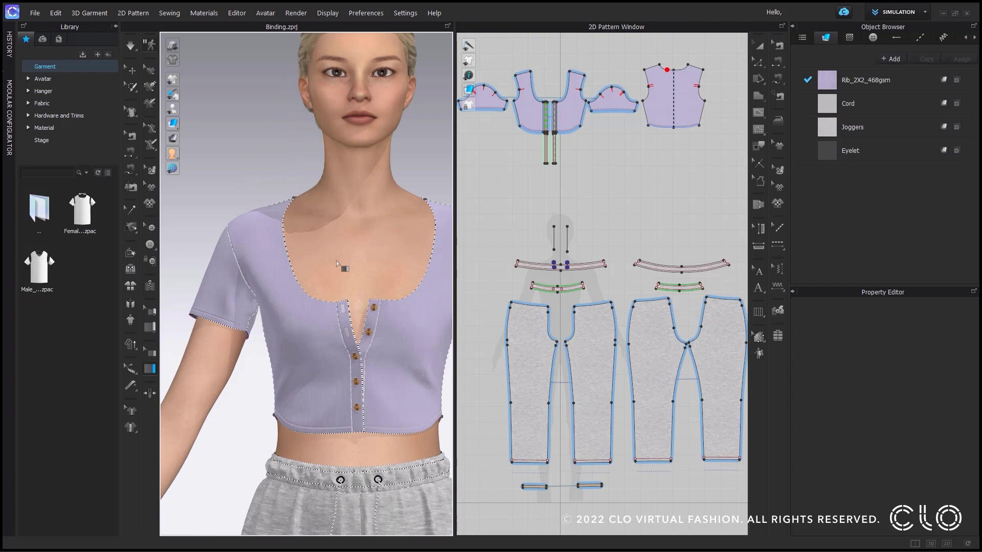
{"action": "scroll", "coordinate": [298, 268], "scroll_direction": "up", "scroll_amount": 3}
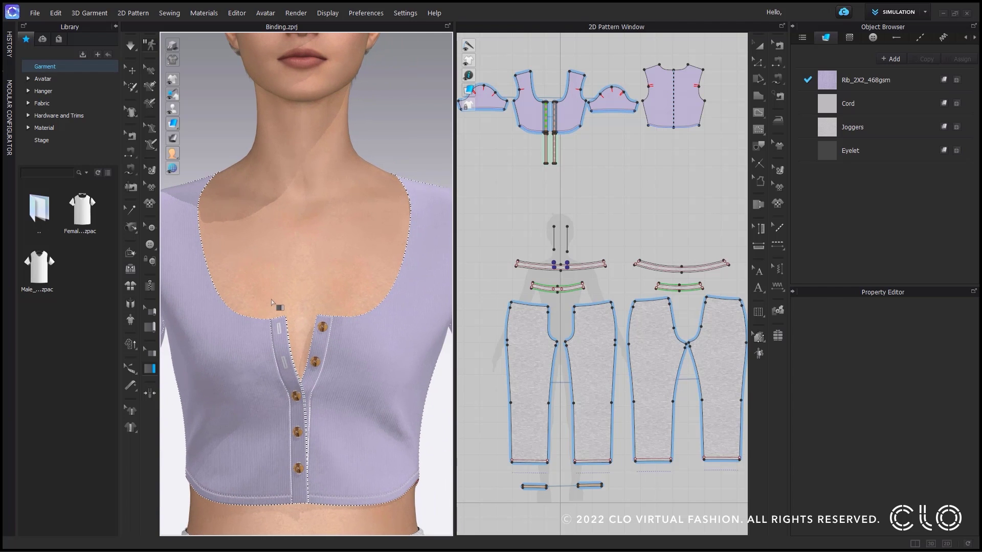
{"action": "left_click", "coordinate": [268, 321]}
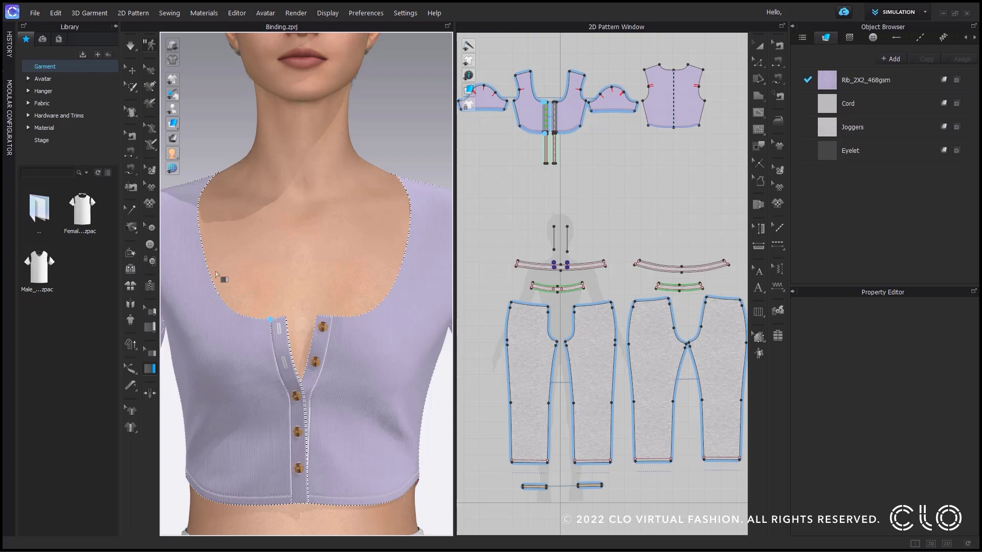
{"action": "key", "text": "8"}
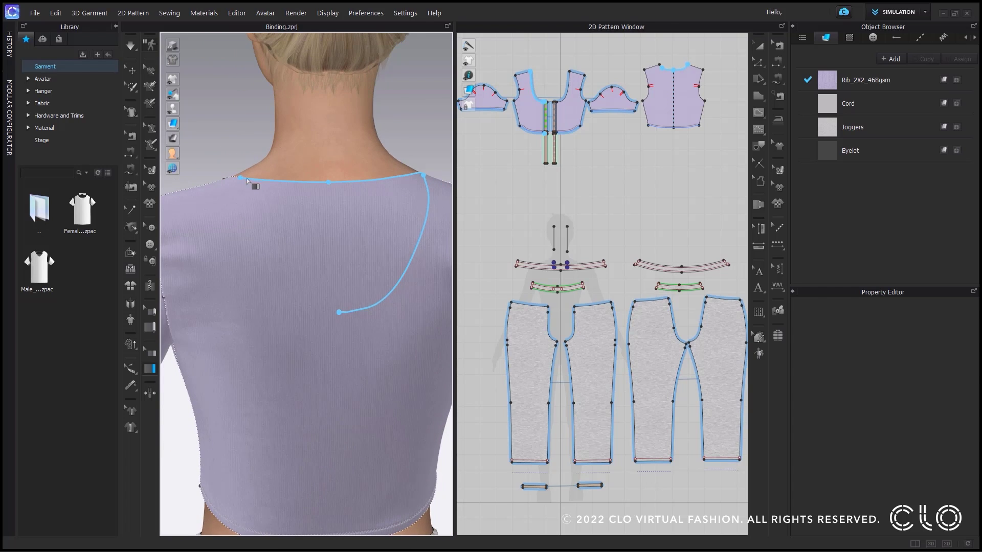
{"action": "key", "text": "2"}
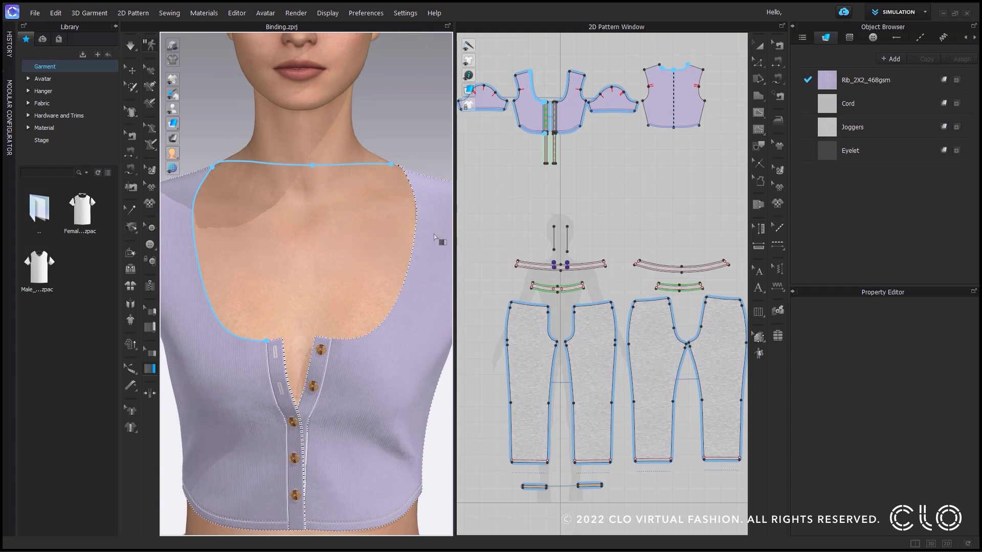
{"action": "double_click", "coordinate": [336, 339]}
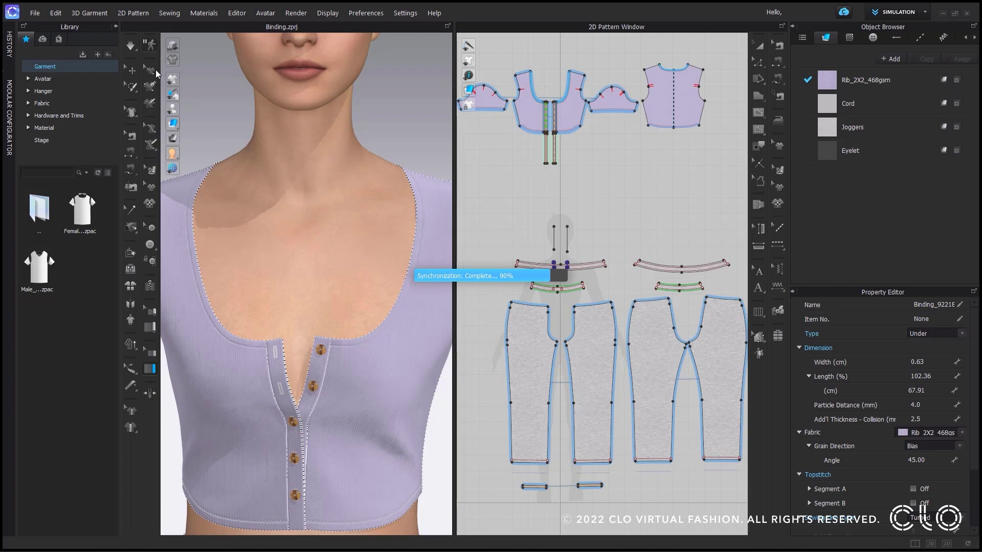
{"action": "left_click", "coordinate": [131, 47]}
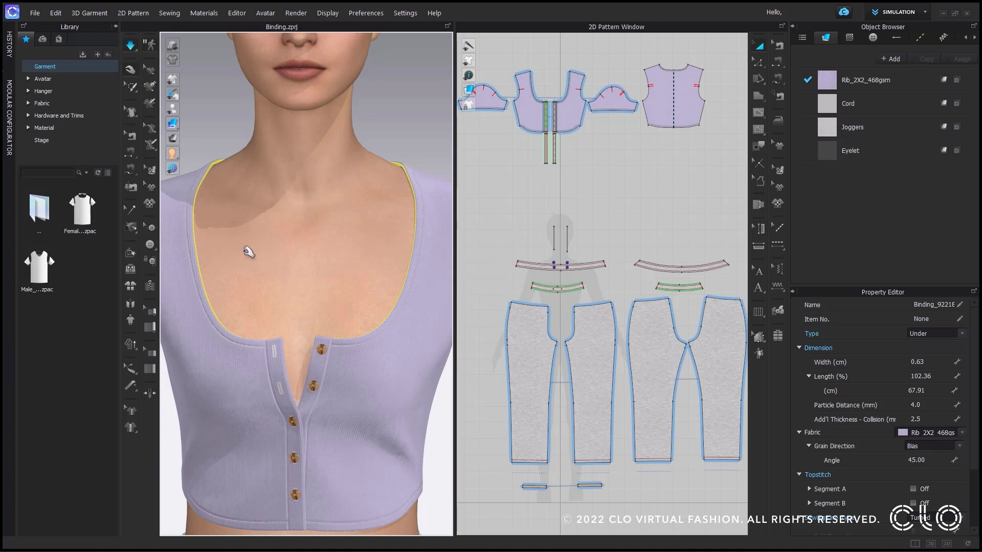
{"action": "left_click", "coordinate": [132, 49]}
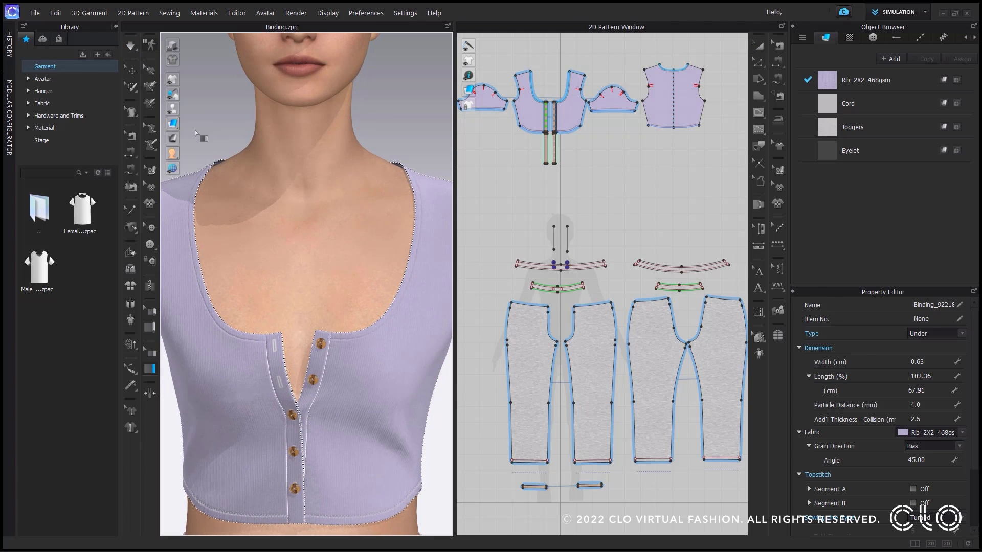
Hide the avatar and select the binding along the lavender top's neckline
{"action": "key", "text": "shift+a"}
{"action": "left_click", "coordinate": [134, 72]}
{"action": "left_click", "coordinate": [251, 180]}
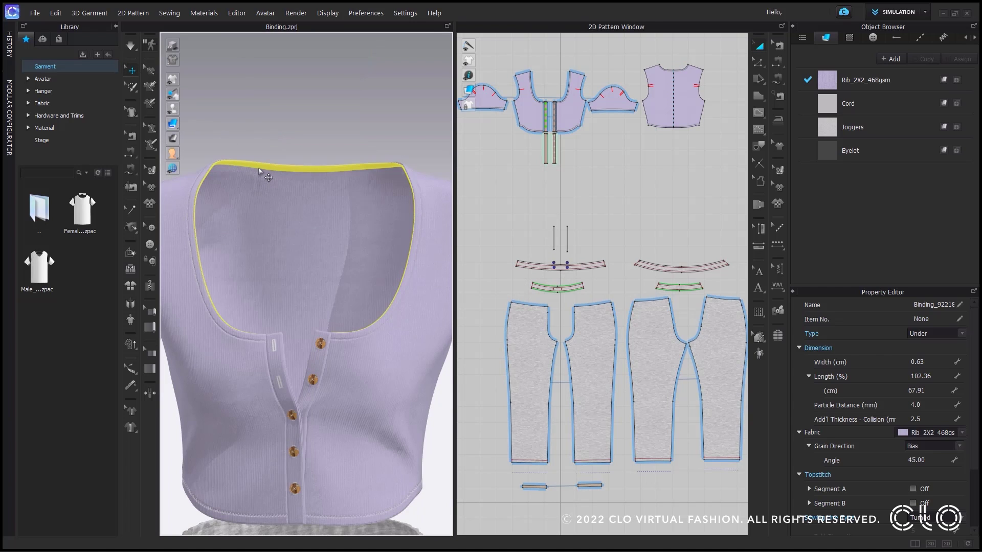
Set the neckline binding's type to Both and simulate the garment briefly so it wraps the edge
{"action": "right_click_drag", "start_coordinate": [269, 148], "coordinate": [274, 148]}
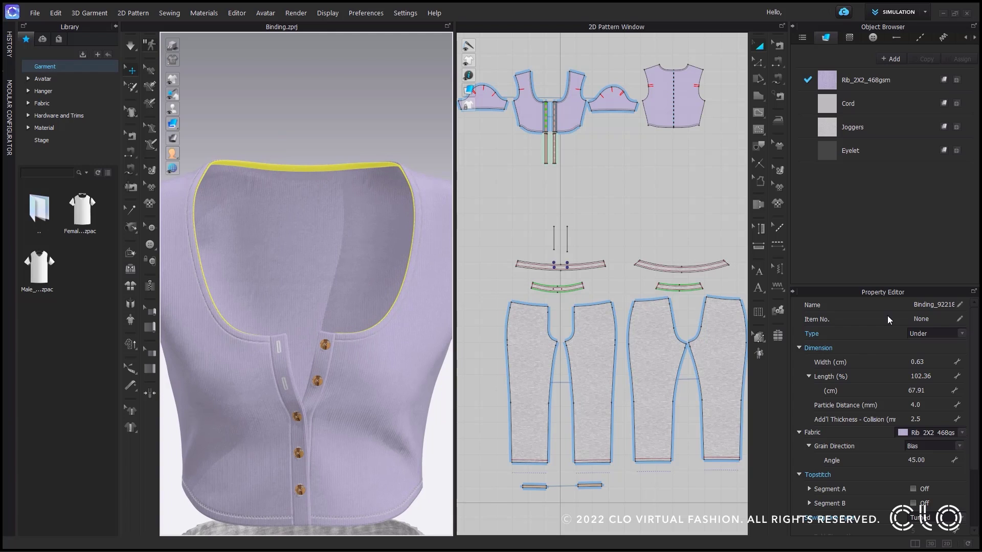
{"action": "left_click", "coordinate": [923, 334]}
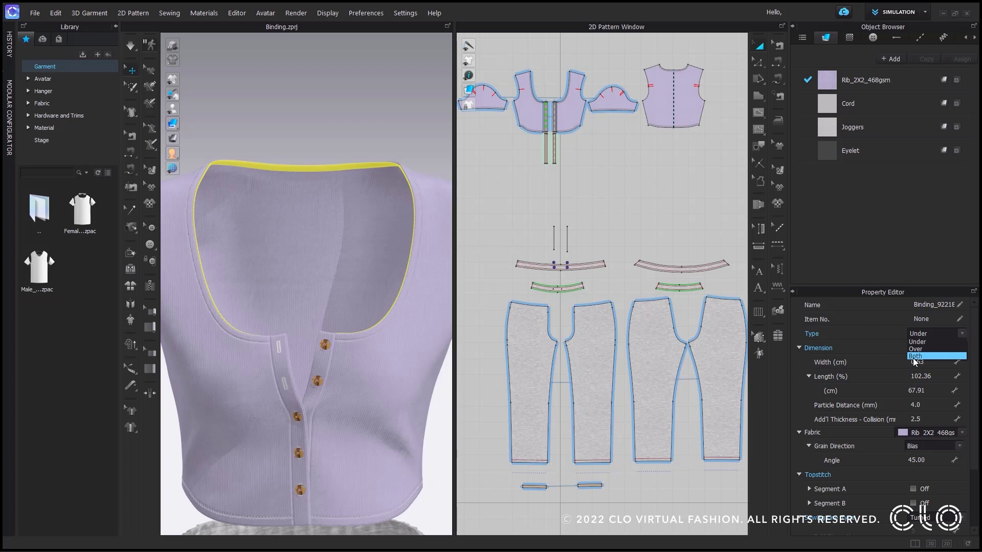
{"action": "left_click", "coordinate": [915, 359]}
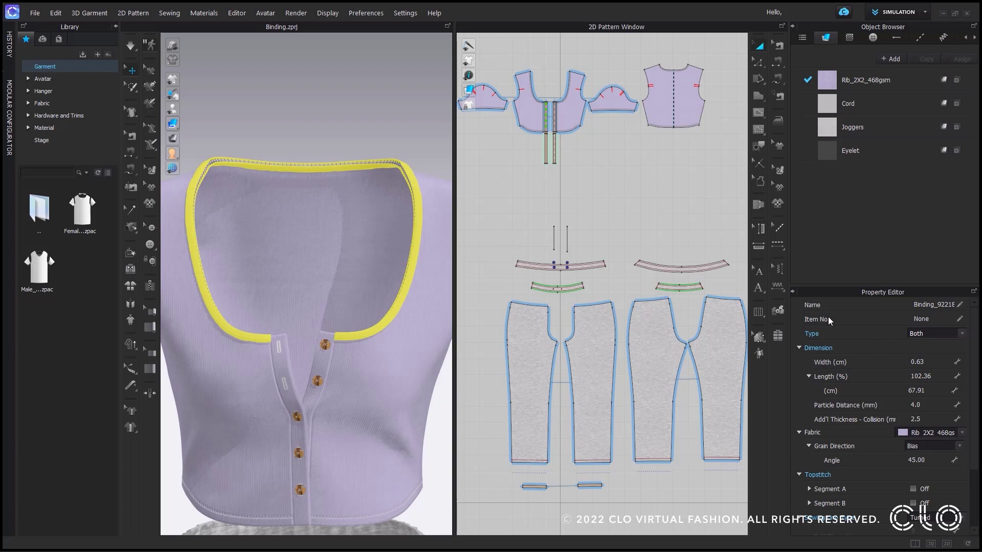
{"action": "left_click", "coordinate": [130, 46]}
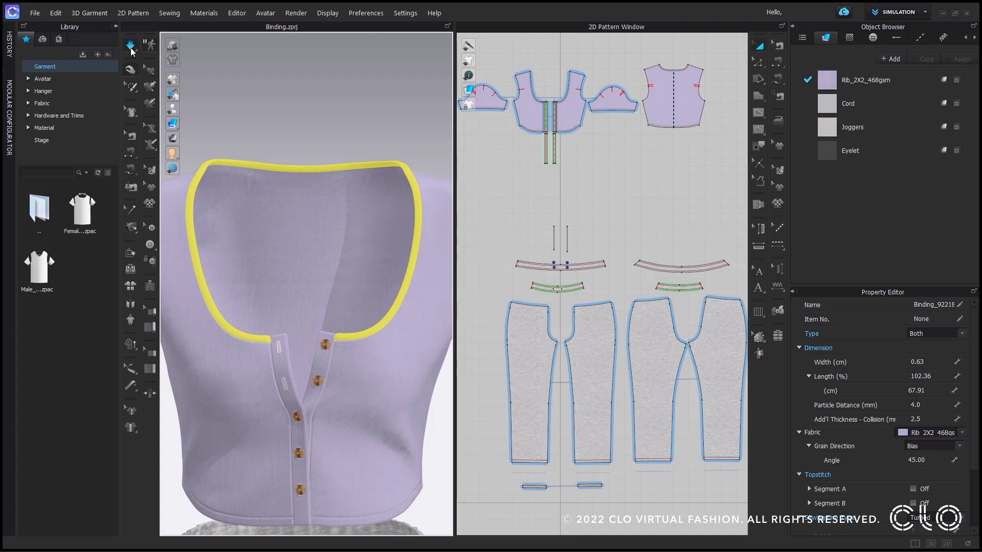
{"action": "left_click", "coordinate": [130, 47]}
Change the neckline binding's fabric to the heather grey Joggers fabric and deselect it
{"action": "right_click_drag", "start_coordinate": [220, 132], "coordinate": [273, 131]}
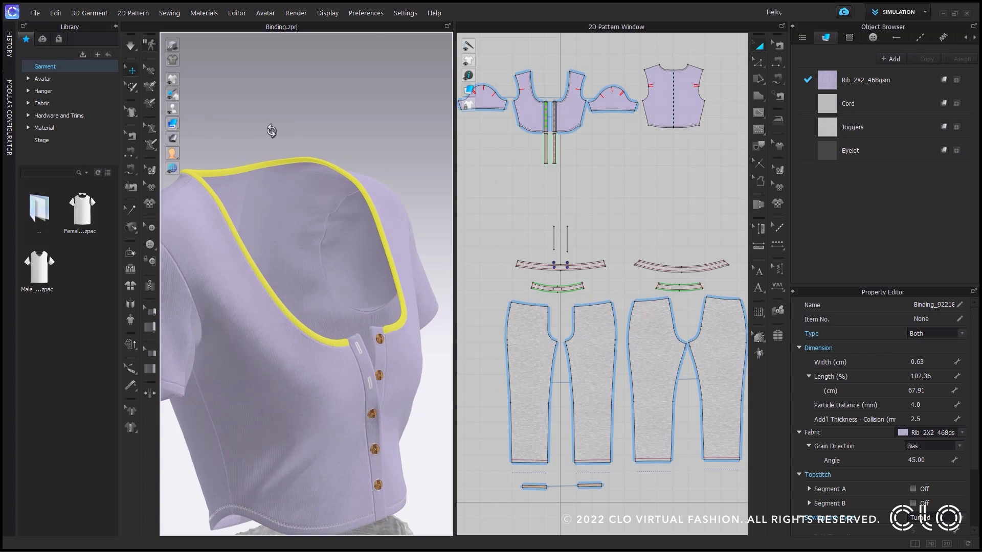
{"action": "scroll", "coordinate": [307, 192], "scroll_direction": "up", "scroll_amount": 5}
{"action": "middle_click_drag", "start_coordinate": [299, 210], "coordinate": [247, 214]}
{"action": "scroll", "coordinate": [284, 221], "scroll_direction": "down", "scroll_amount": 3}
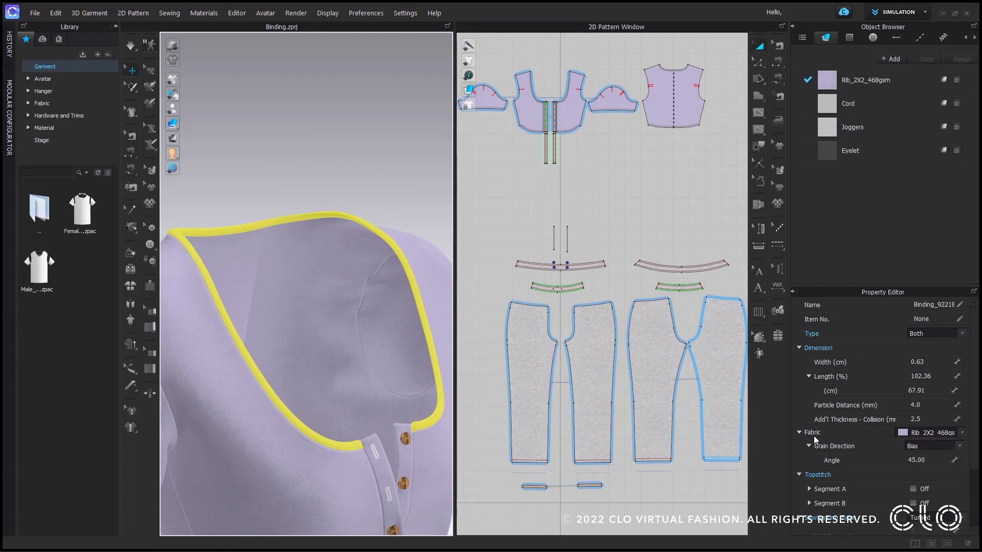
{"action": "left_click", "coordinate": [919, 436]}
{"action": "left_click", "coordinate": [925, 463]}
{"action": "left_click", "coordinate": [319, 148]}
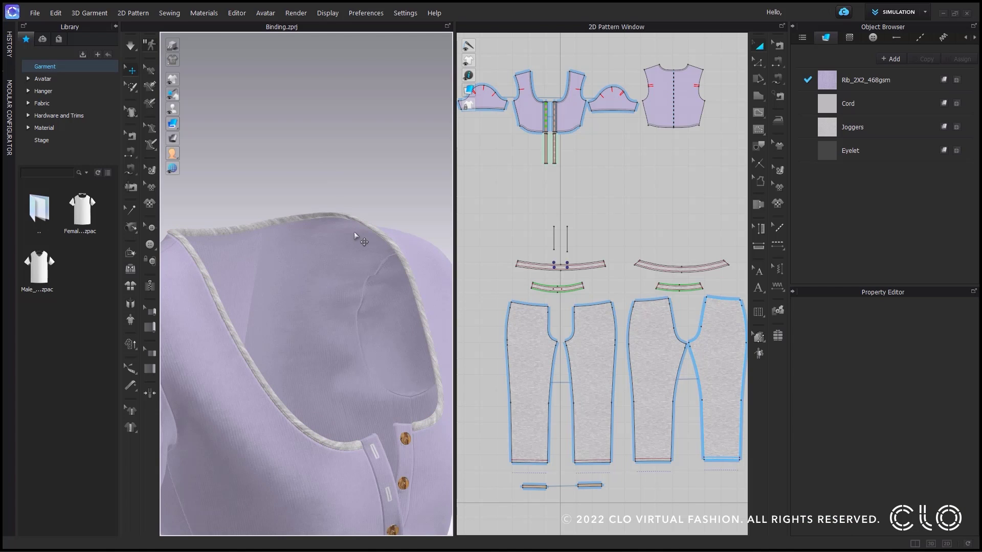
{"action": "middle_click_drag", "start_coordinate": [310, 222], "coordinate": [312, 232]}
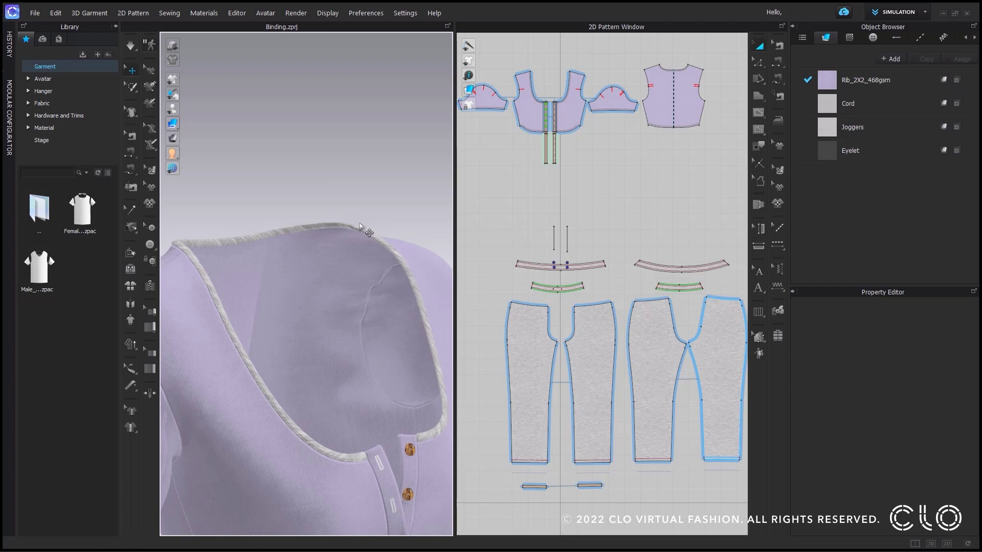